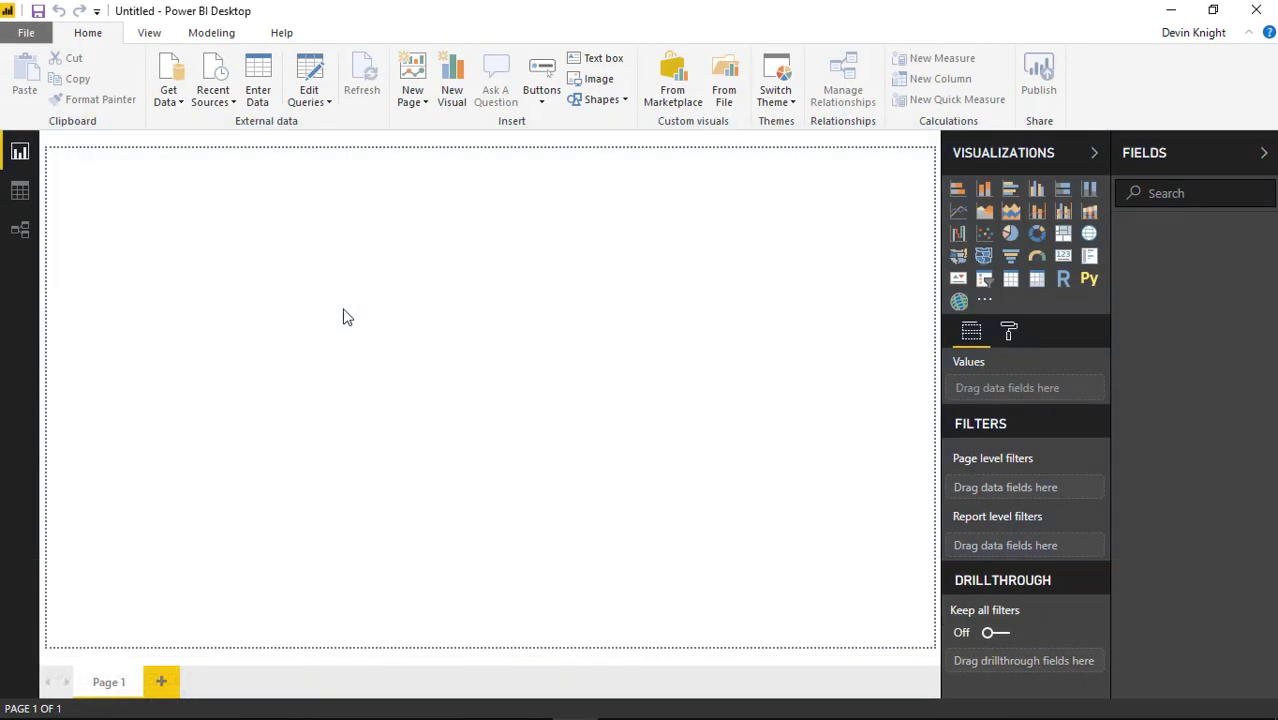
Load the Sales by Date table from Internet Sales.xlsx in the Data folder of Power BI Custom Visuals
{"action": "left_click", "coordinate": [167, 103]}
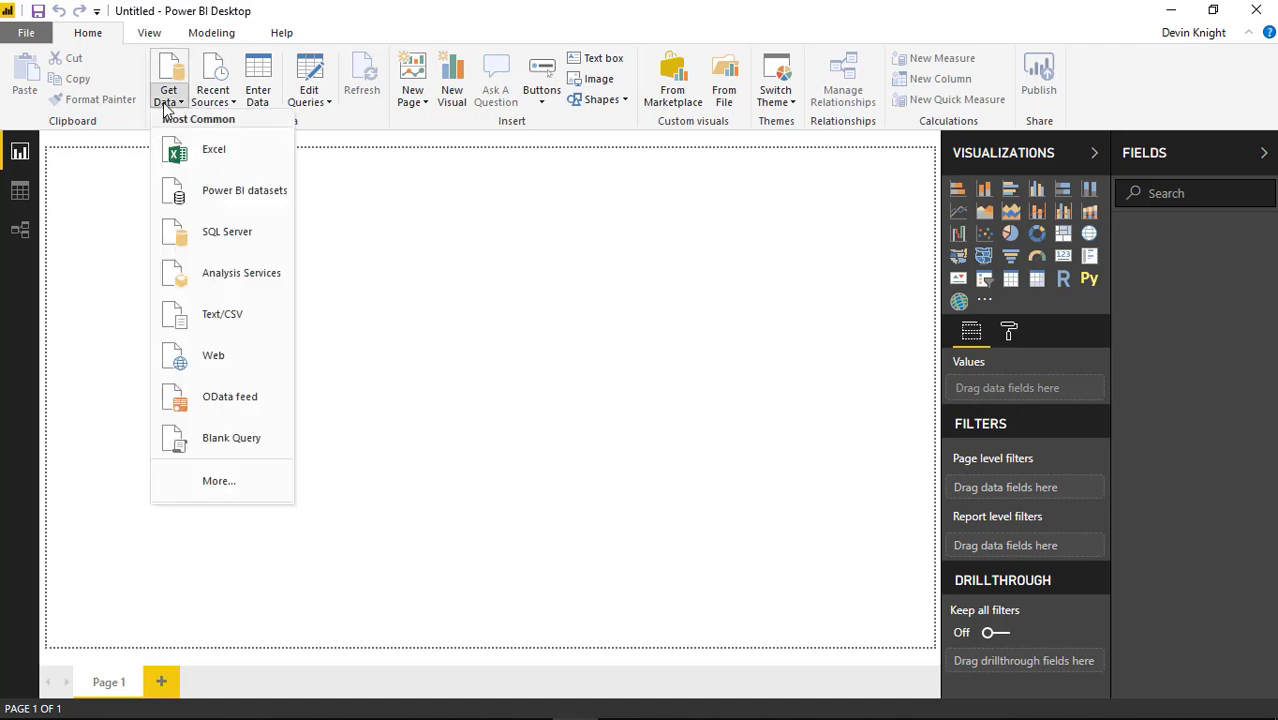
{"action": "left_click", "coordinate": [190, 155]}
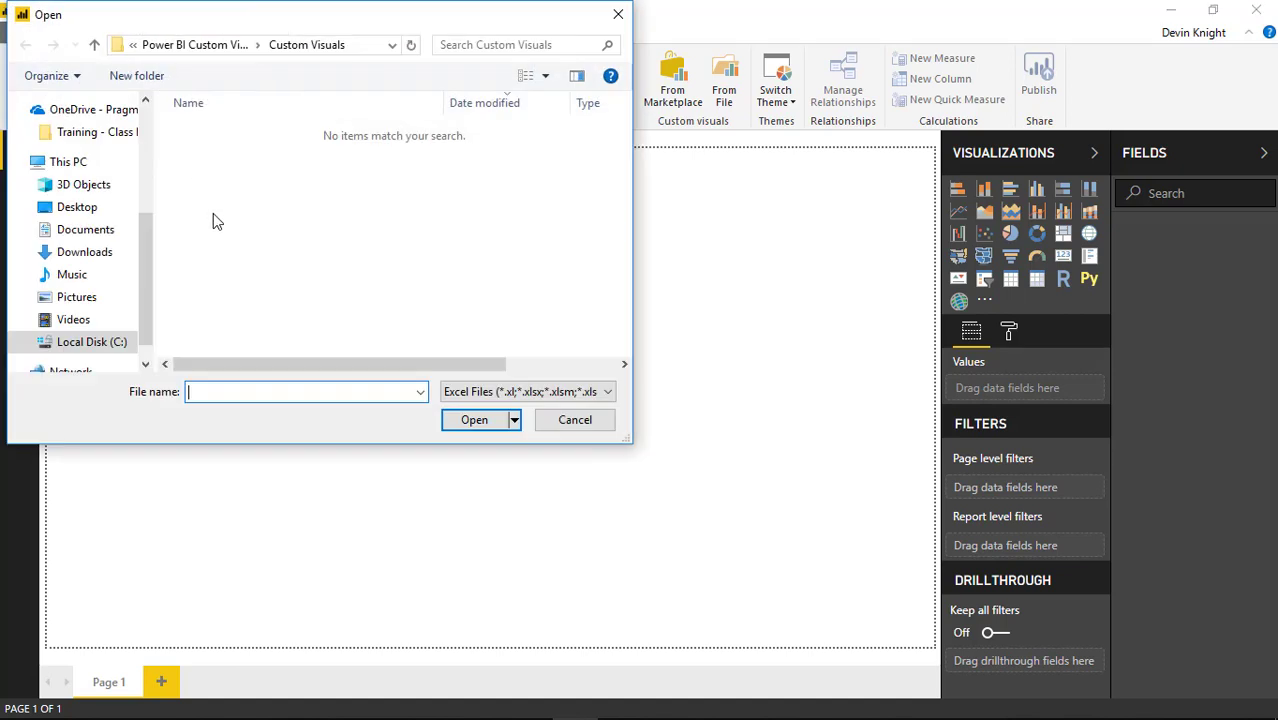
{"action": "left_click", "coordinate": [214, 44]}
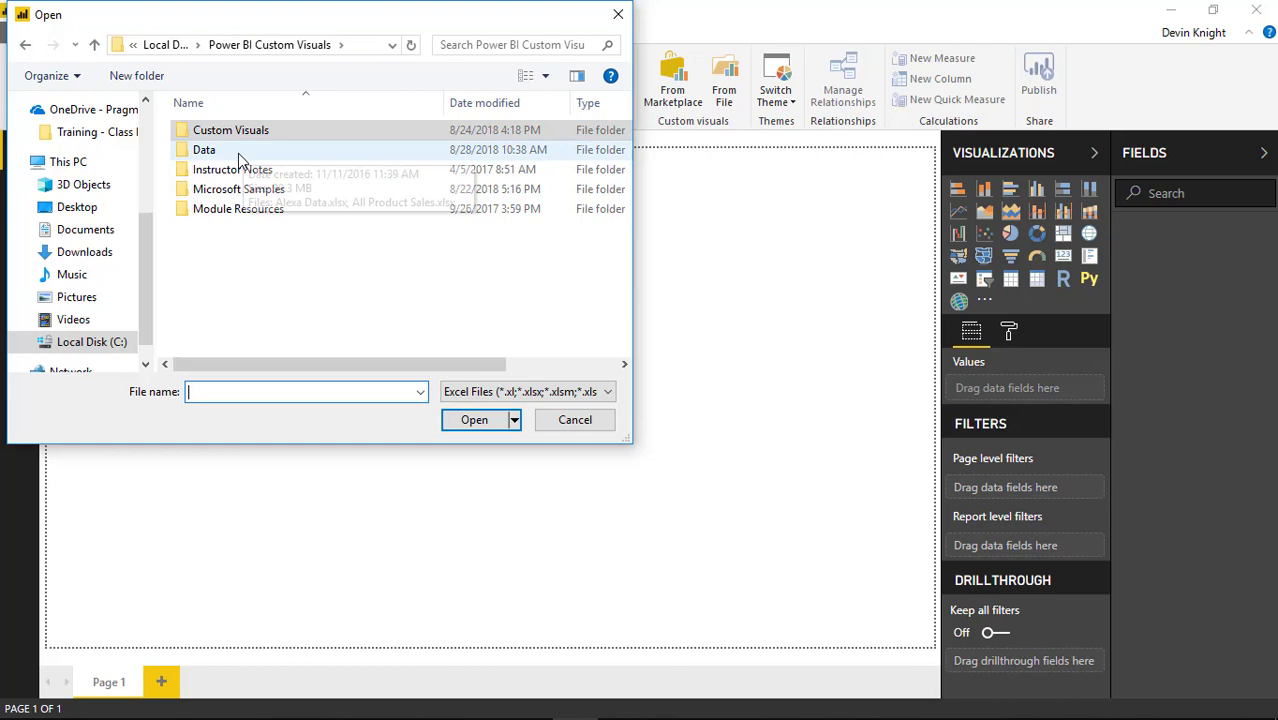
{"action": "double_click", "coordinate": [238, 152]}
{"action": "left_click", "coordinate": [255, 132]}
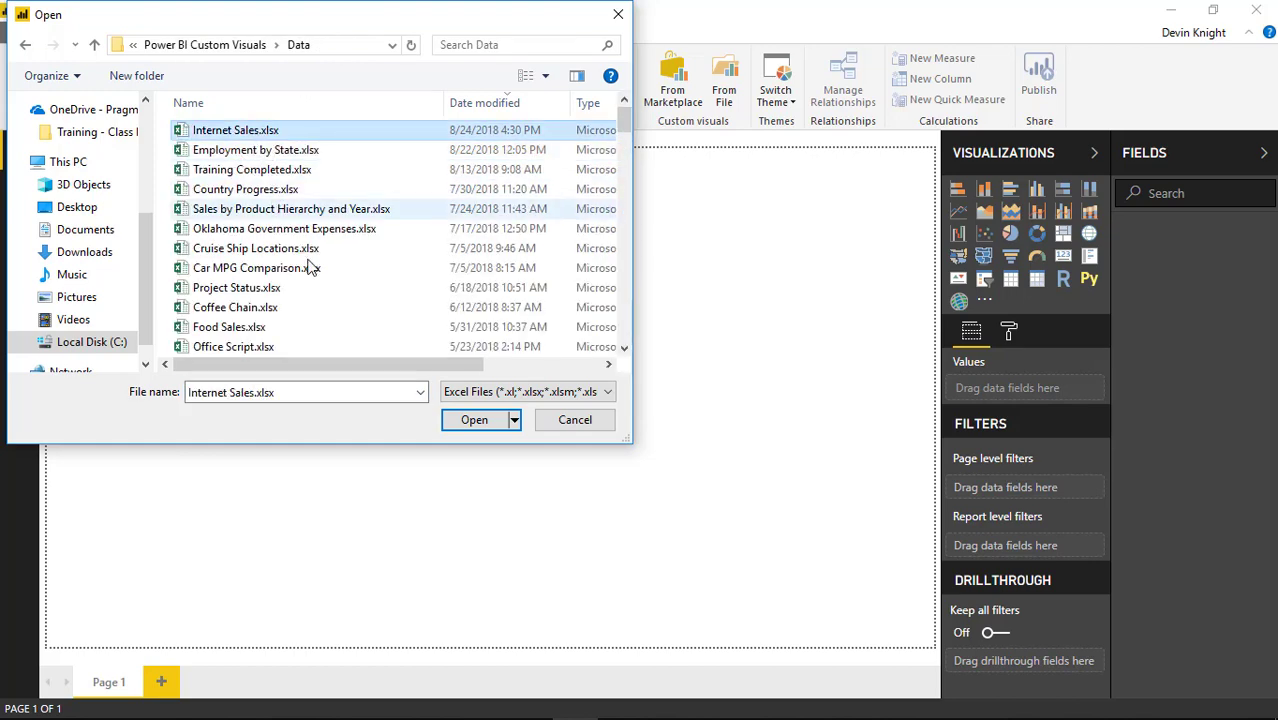
{"action": "left_click", "coordinate": [474, 419]}
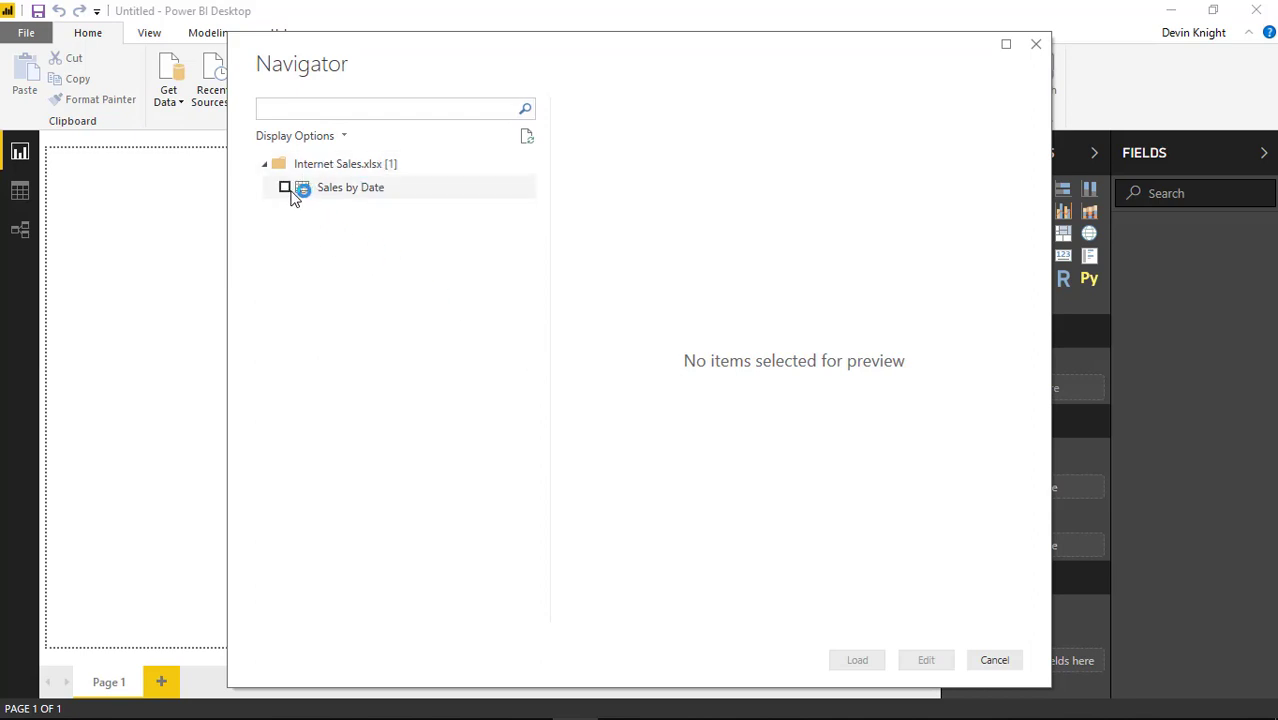
{"action": "left_click", "coordinate": [285, 189]}
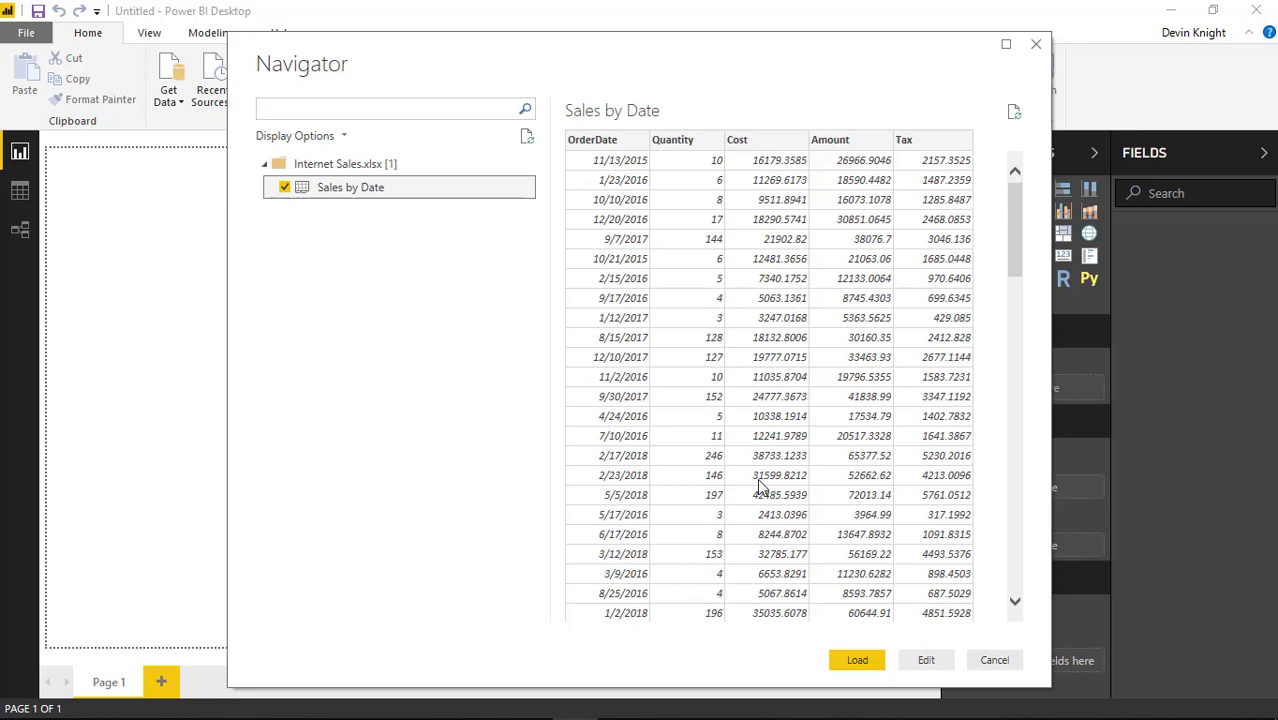
{"action": "left_click", "coordinate": [858, 661]}
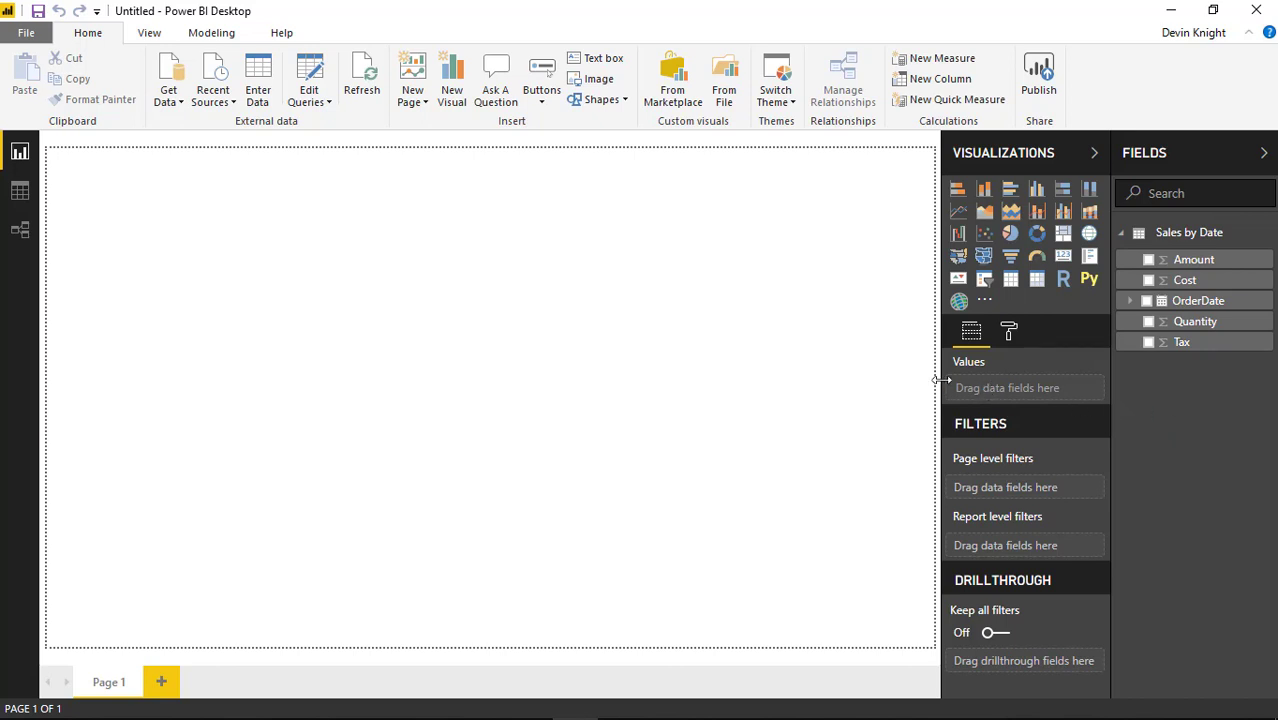
Search the visuals marketplace for "multi kpi" and import the Multi KPI custom visual into the report
{"action": "left_click", "coordinate": [673, 72]}
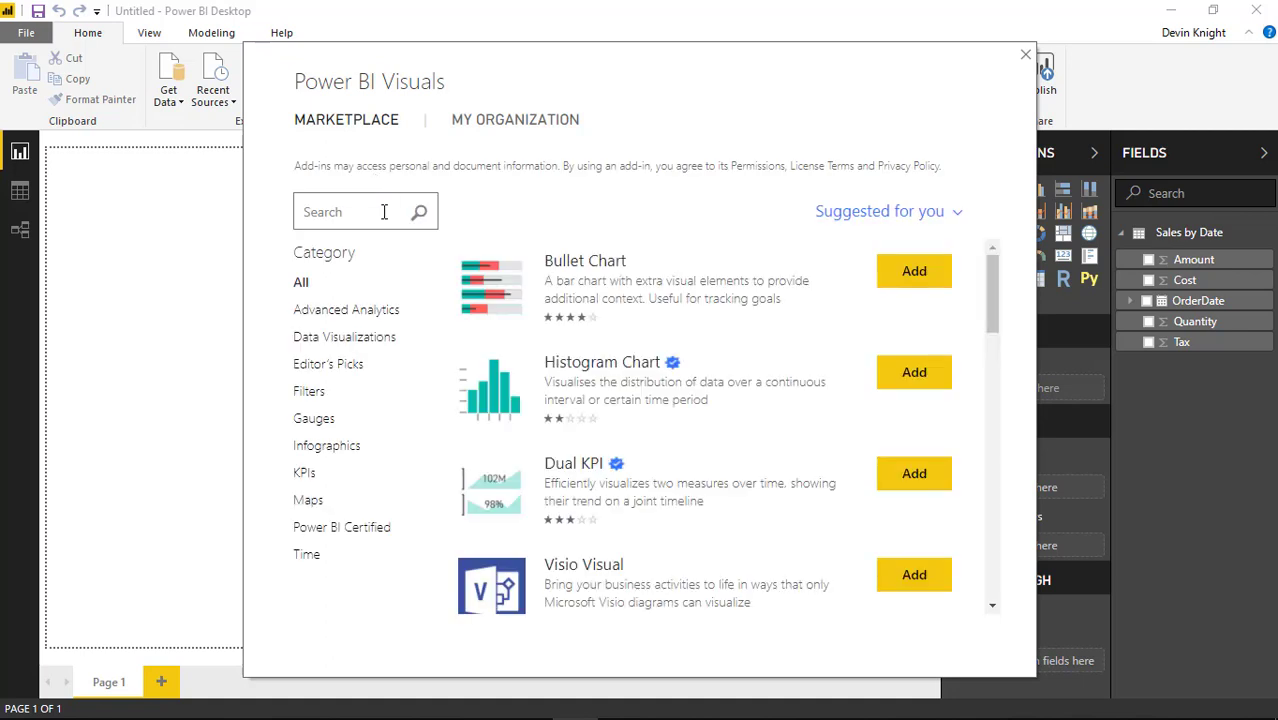
{"action": "left_click", "coordinate": [383, 212]}
{"action": "type", "text": "multi kpi"}
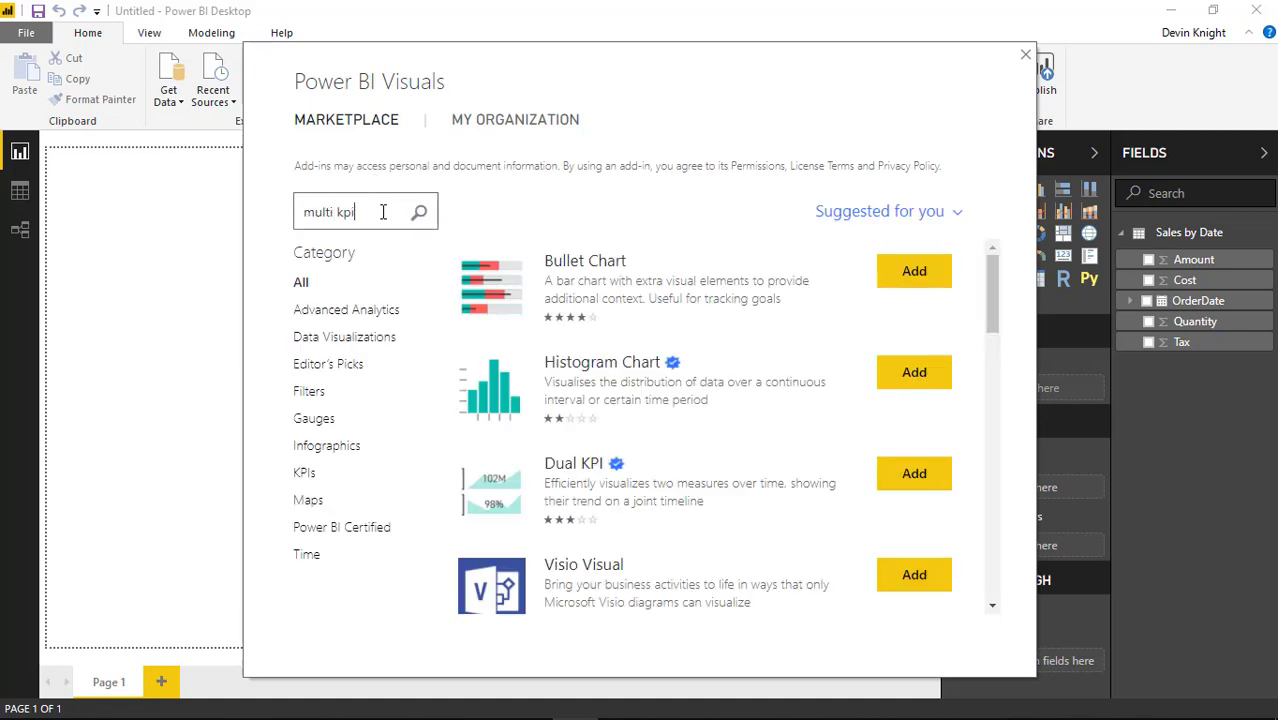
{"action": "key", "text": "Return"}
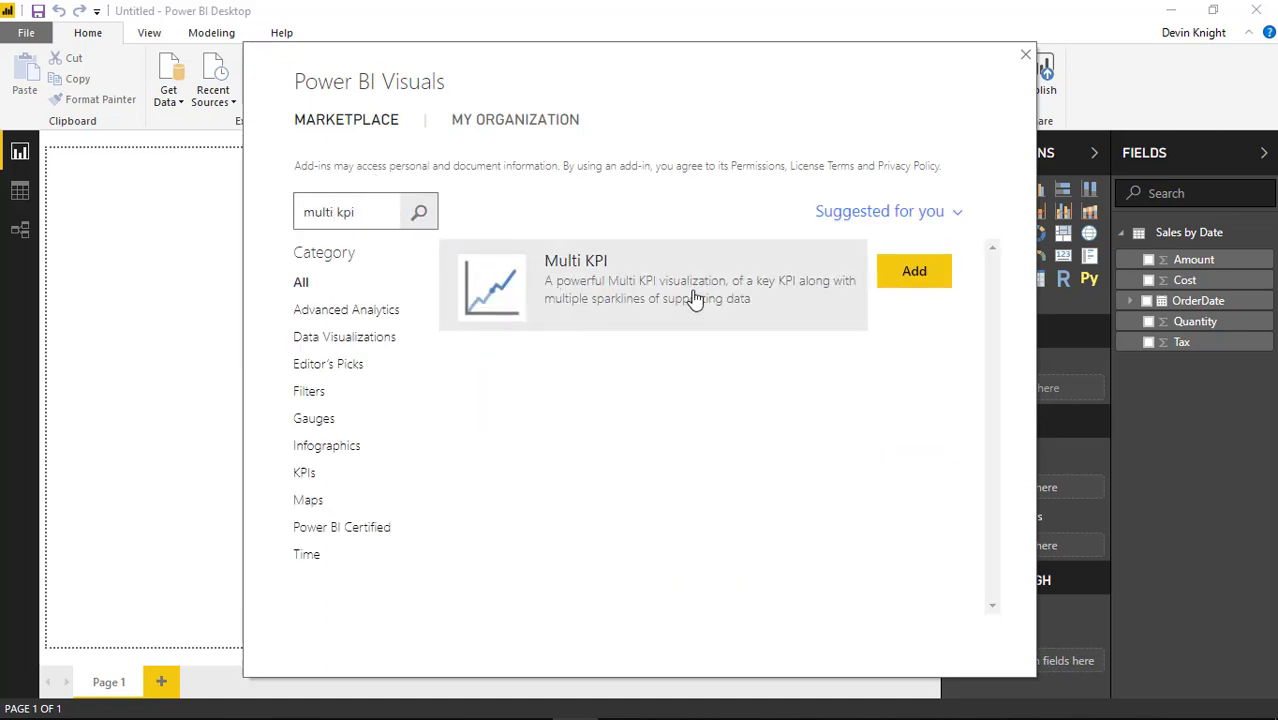
{"action": "left_click", "coordinate": [905, 284]}
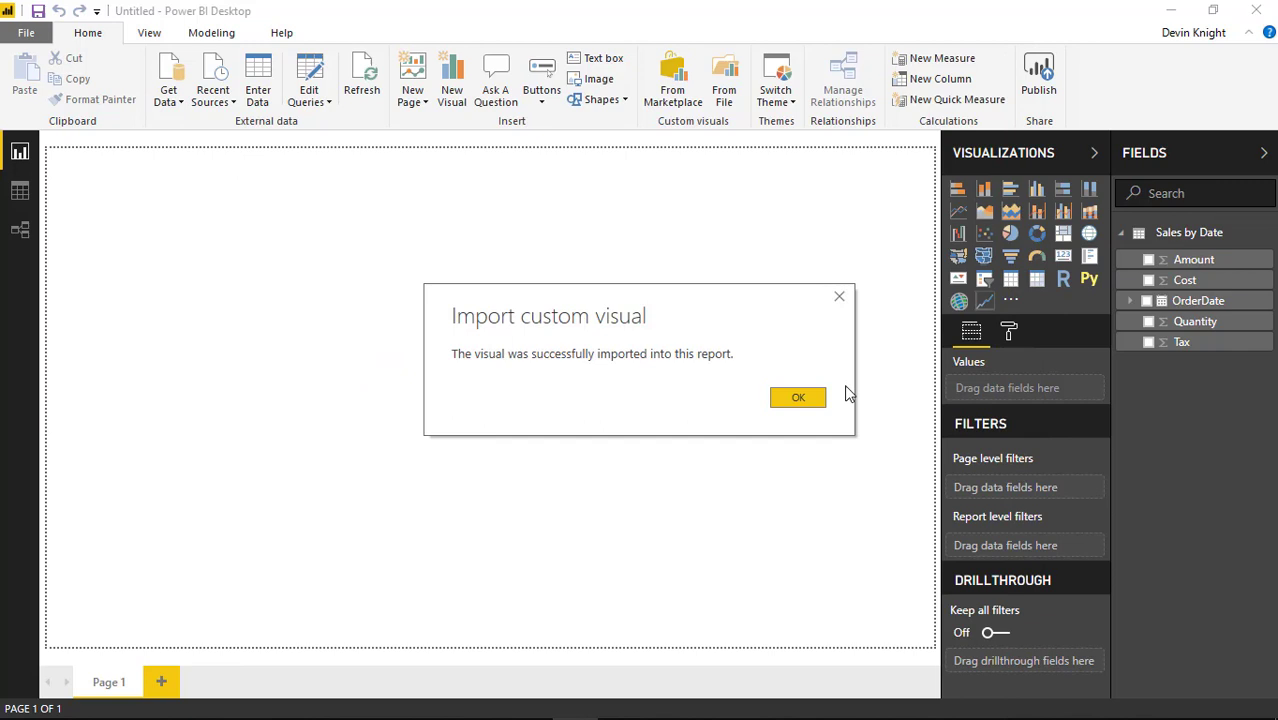
{"action": "left_click", "coordinate": [788, 401]}
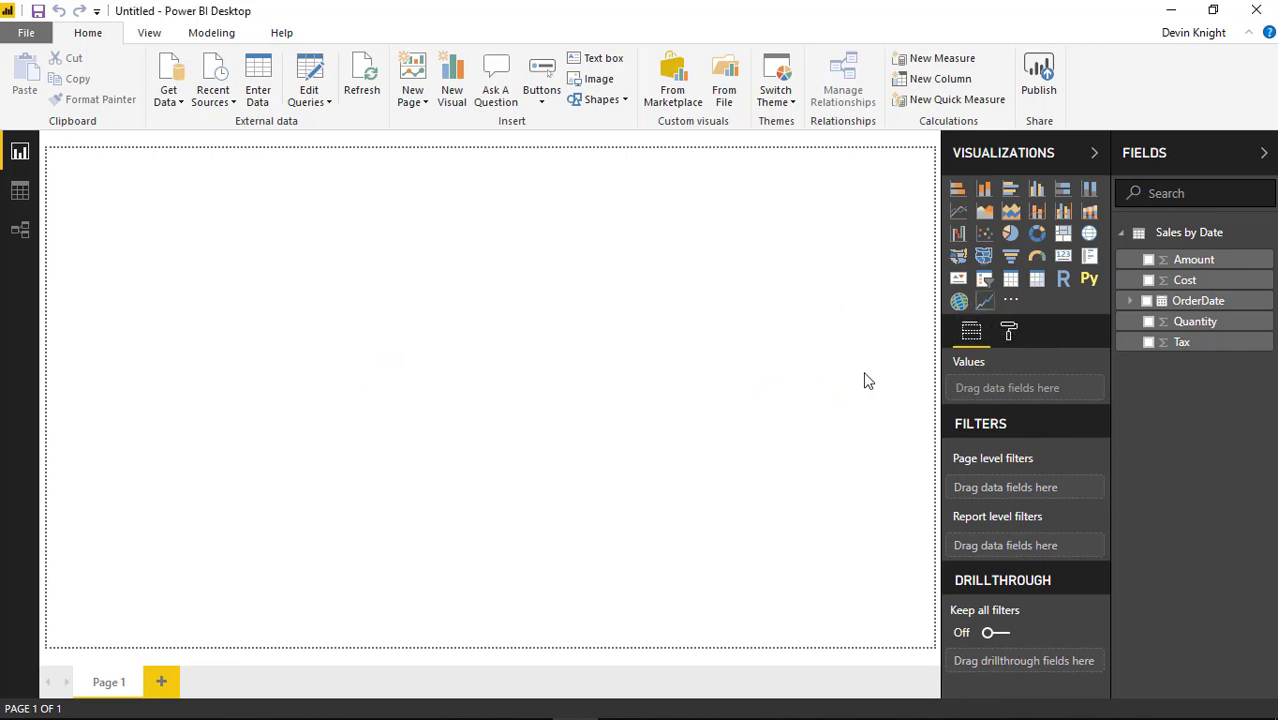
Add a Multi KPI visual to the page, enlarge it to fill most of the canvas and centre it
{"action": "left_click", "coordinate": [984, 301]}
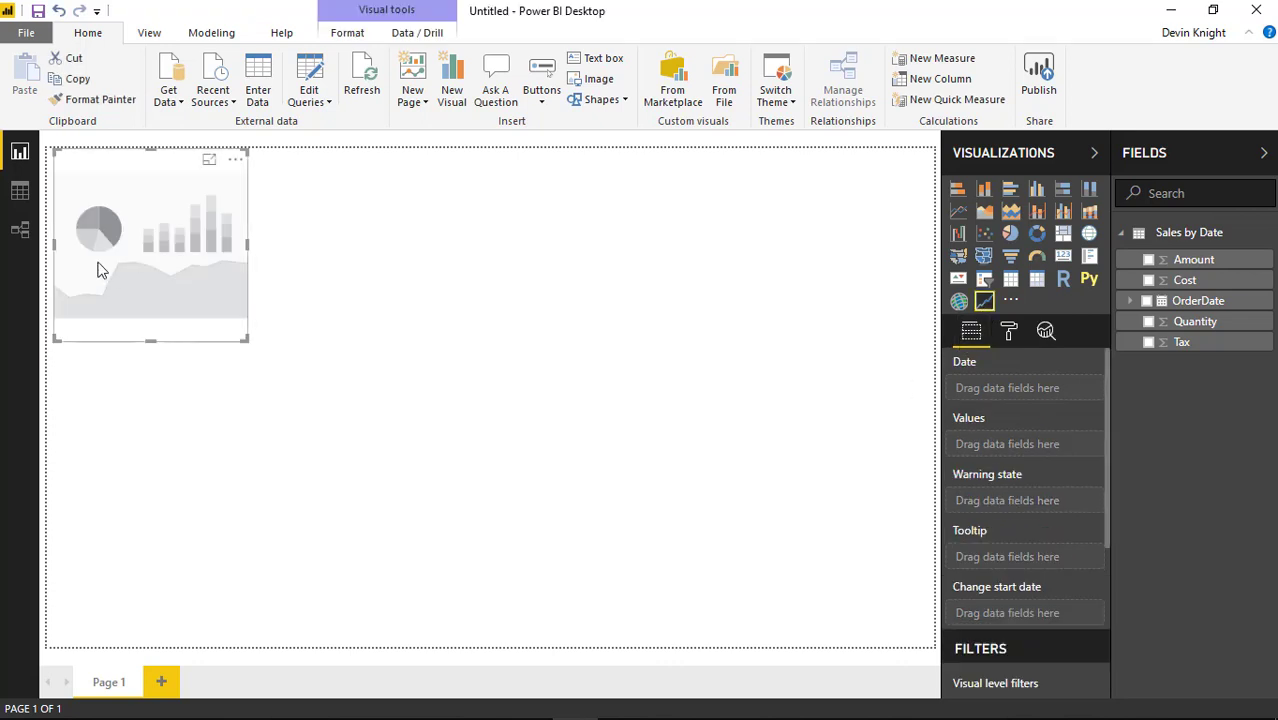
{"action": "left_click_drag", "start_coordinate": [245, 340], "coordinate": [777, 600]}
{"action": "left_click_drag", "start_coordinate": [613, 465], "coordinate": [559, 419]}
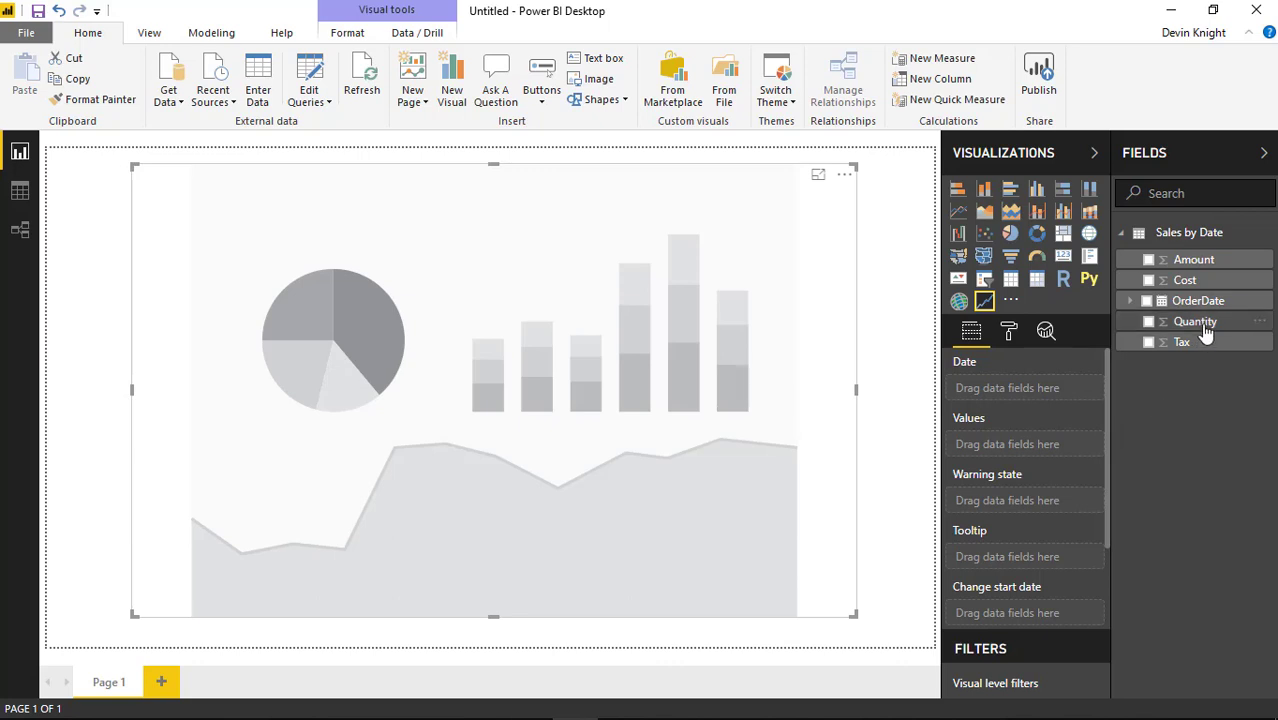
Assign OrderDate as the Multi KPI's date and add Amount, Cost, Quantity and Tax as its values
{"action": "left_click_drag", "start_coordinate": [1213, 307], "coordinate": [1067, 391]}
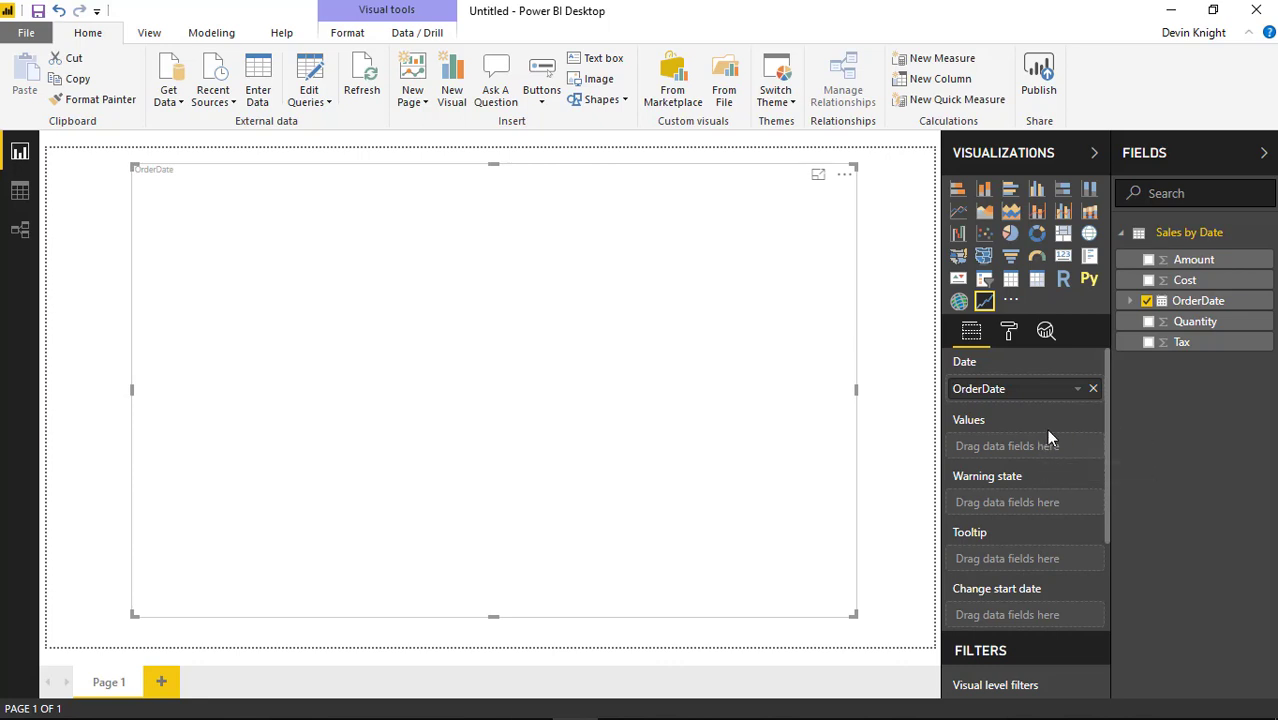
{"action": "left_click", "coordinate": [1148, 260]}
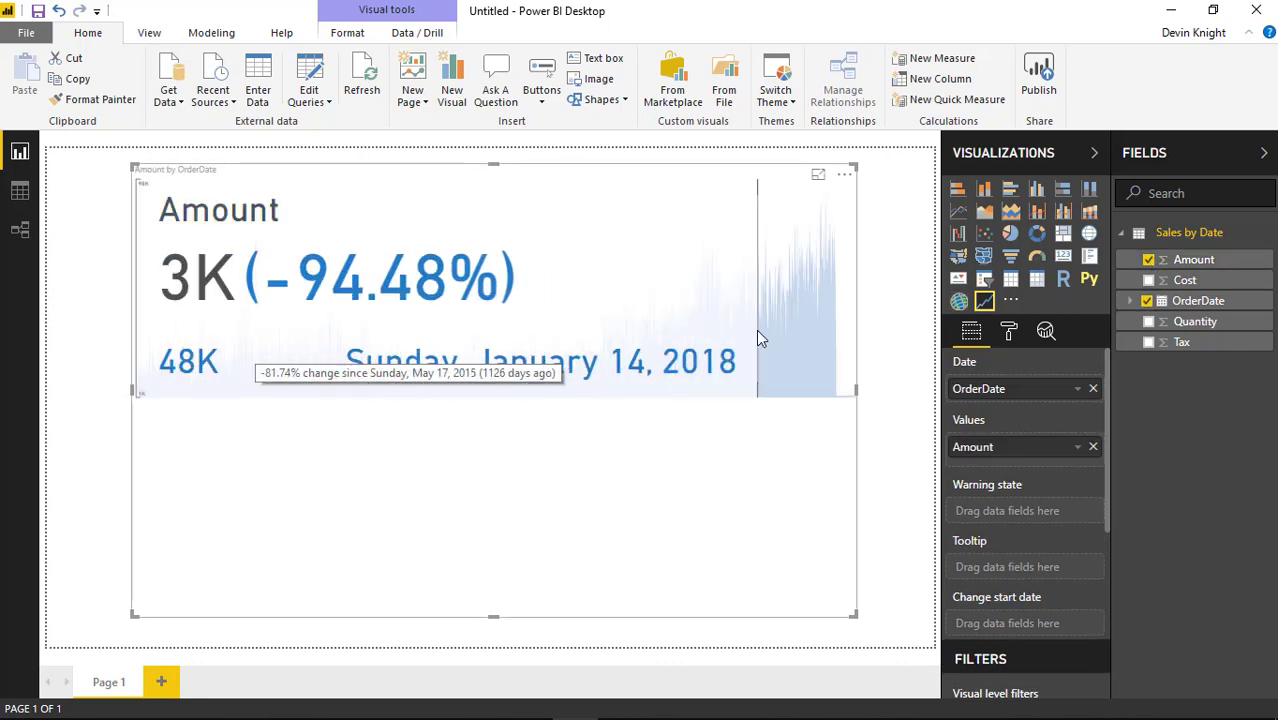
{"action": "left_click", "coordinate": [1148, 281]}
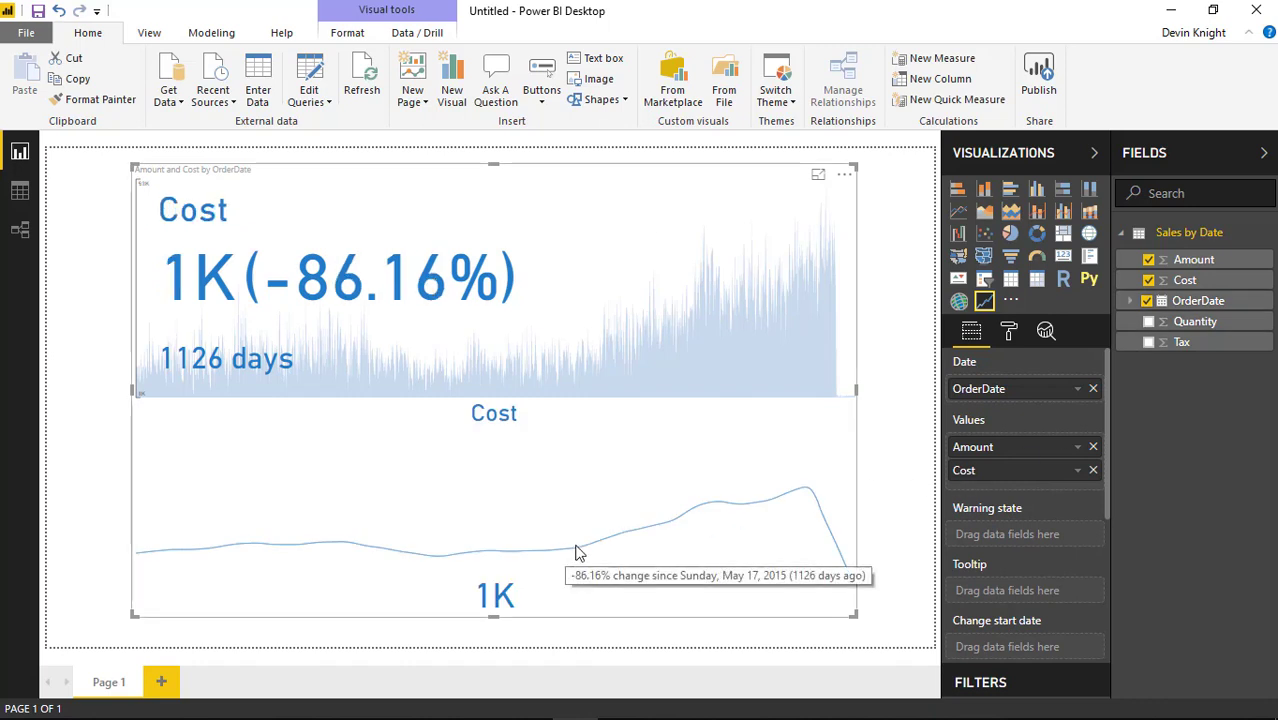
{"action": "left_click", "coordinate": [1148, 321]}
{"action": "left_click", "coordinate": [1148, 342]}
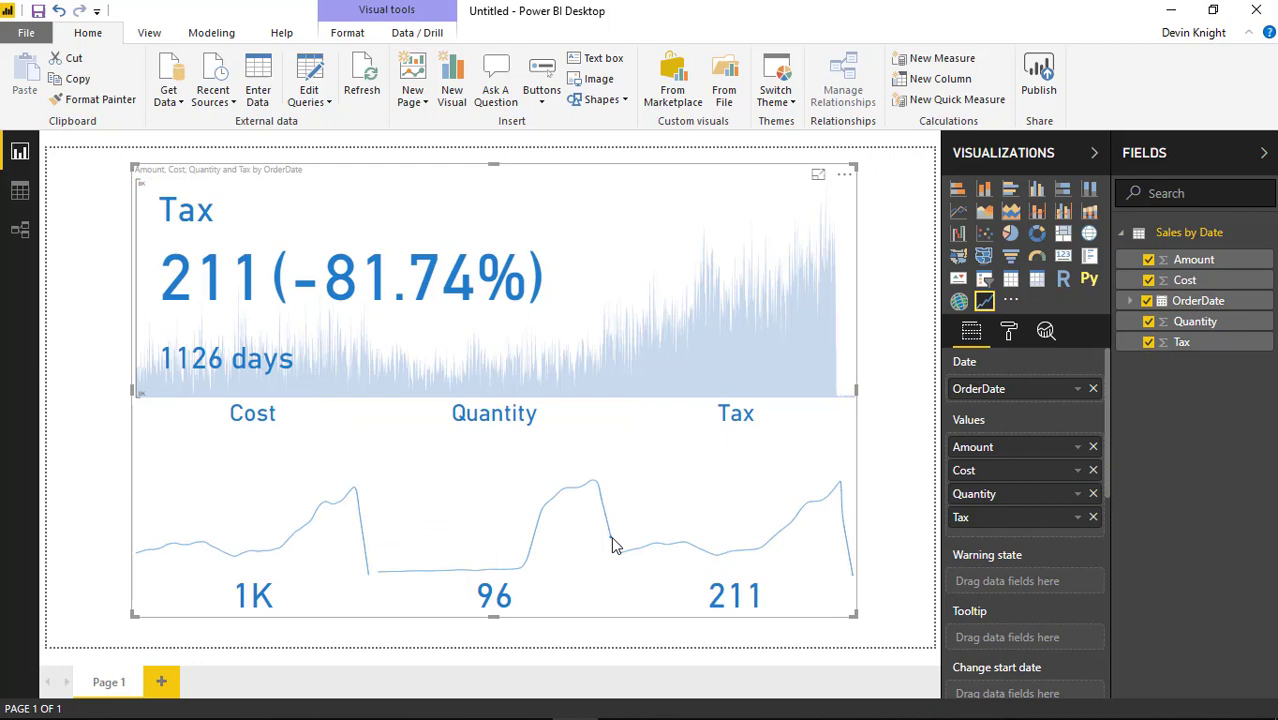
Examine the Multi KPI's Tax and Quantity sparklines and how each one changes the main chart
{"action": "mouse_move", "coordinate": [844, 556]}
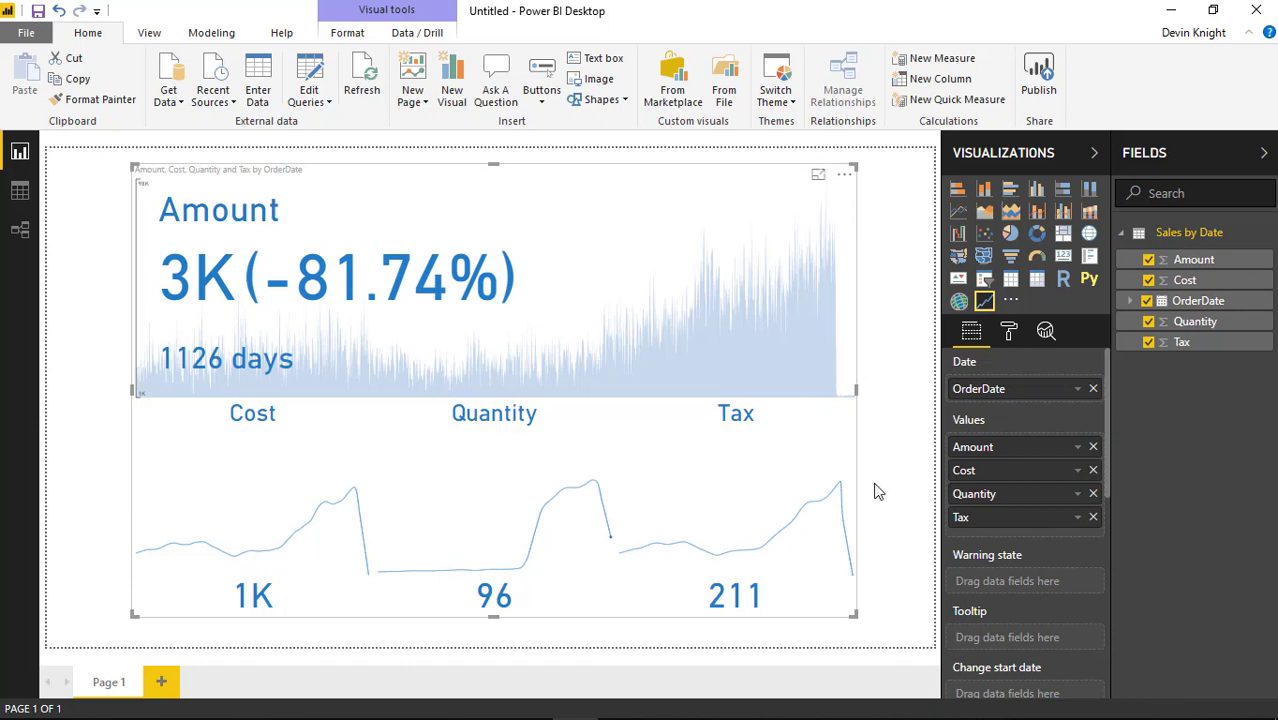
{"action": "mouse_move", "coordinate": [800, 518]}
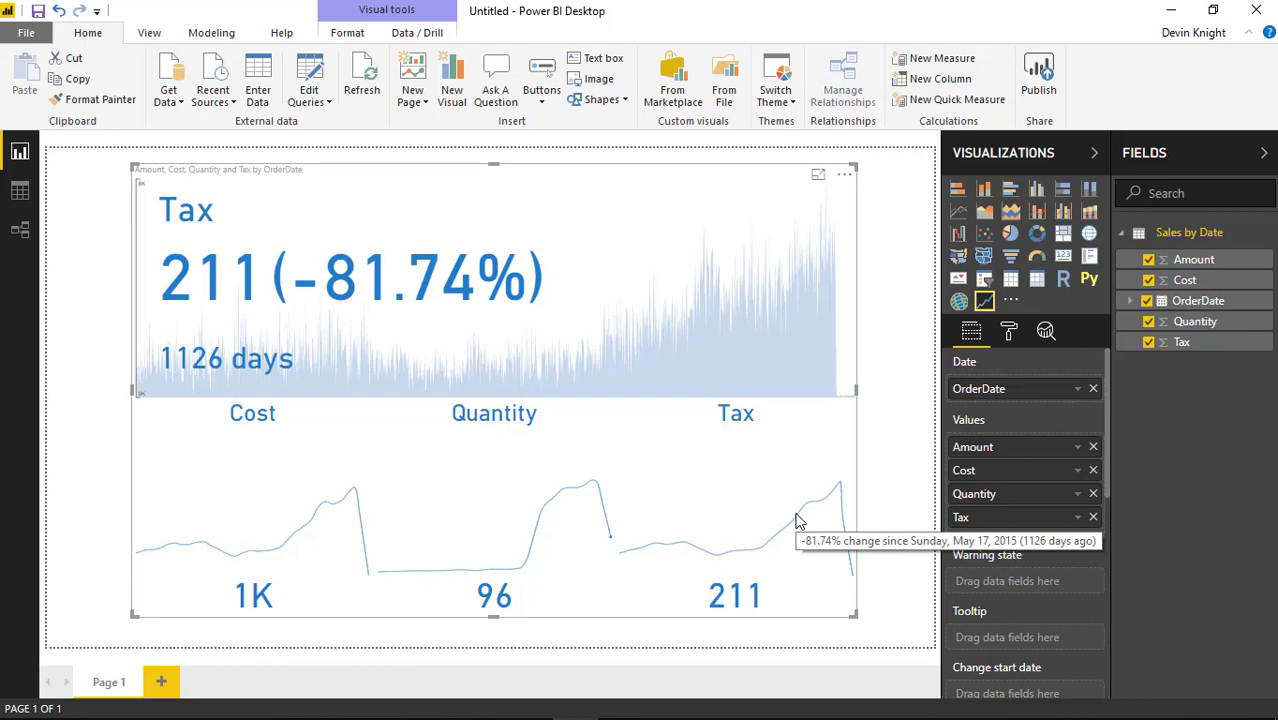
{"action": "mouse_move", "coordinate": [485, 522]}
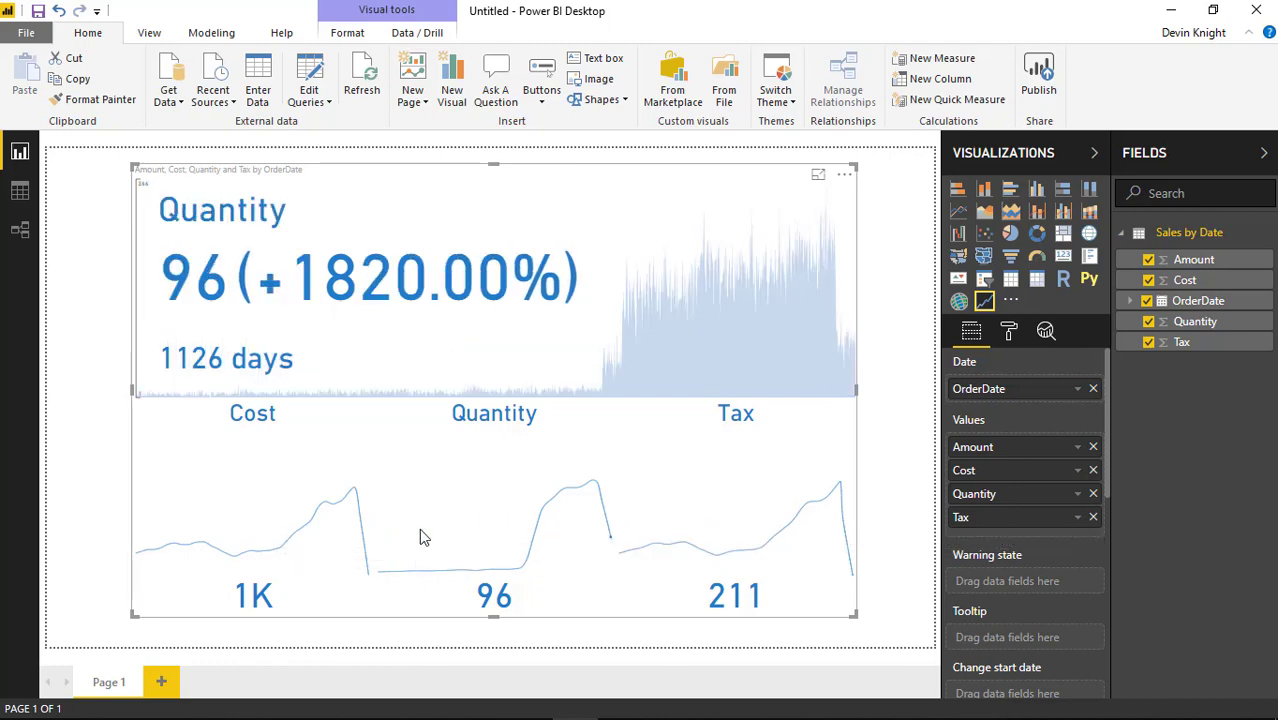
{"action": "mouse_move", "coordinate": [673, 543]}
{"action": "mouse_move", "coordinate": [458, 566]}
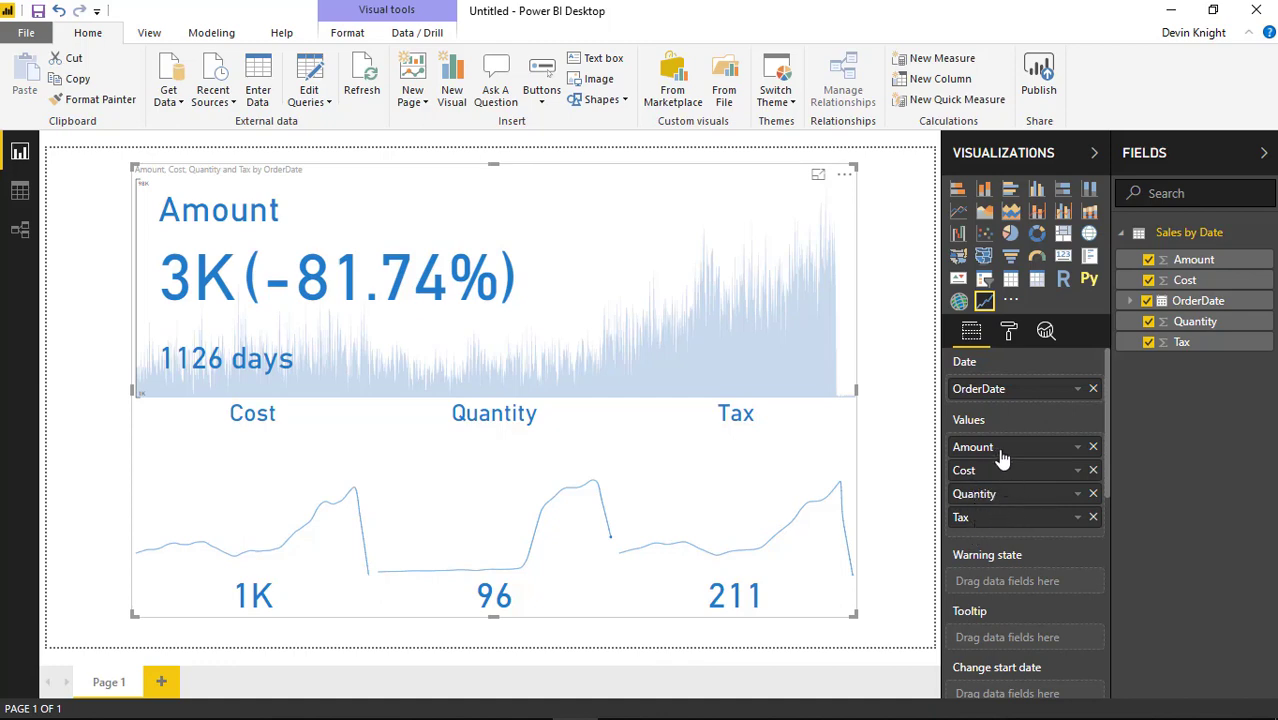
Set the Multi KPI's date format to M/d/yyyy and check it on the main chart
{"action": "left_click", "coordinate": [911, 421]}
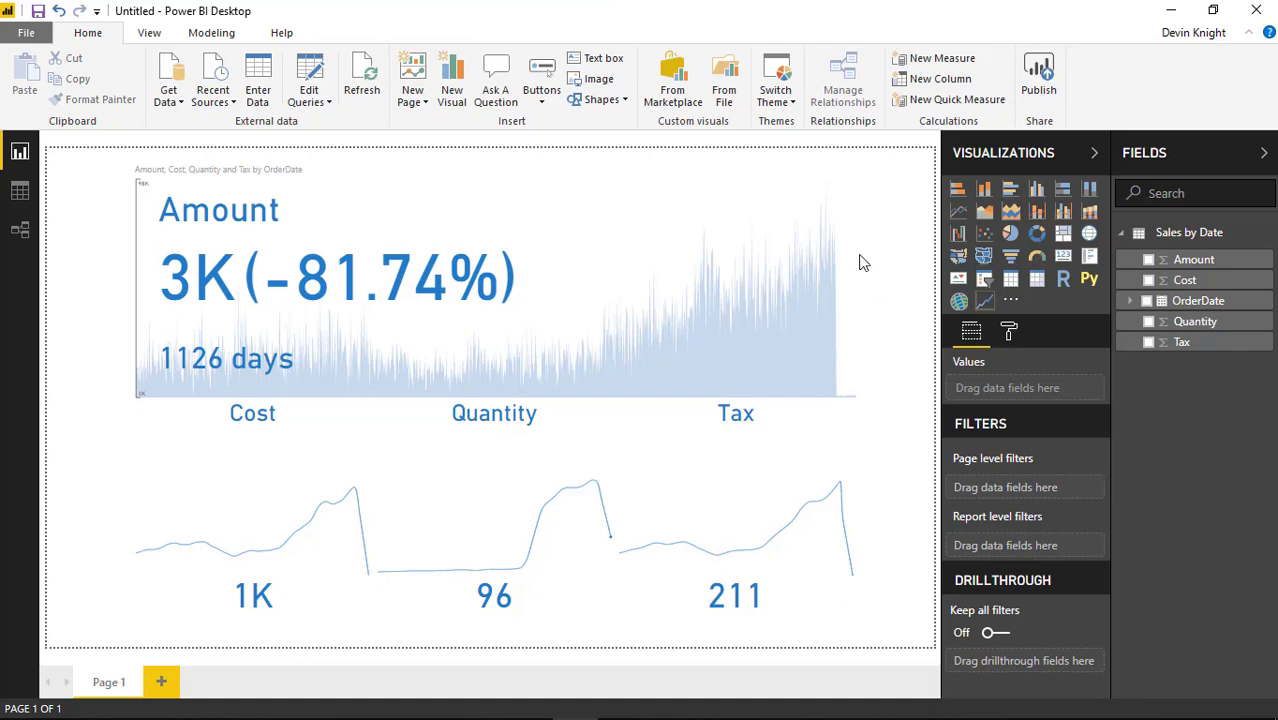
{"action": "left_click", "coordinate": [742, 166]}
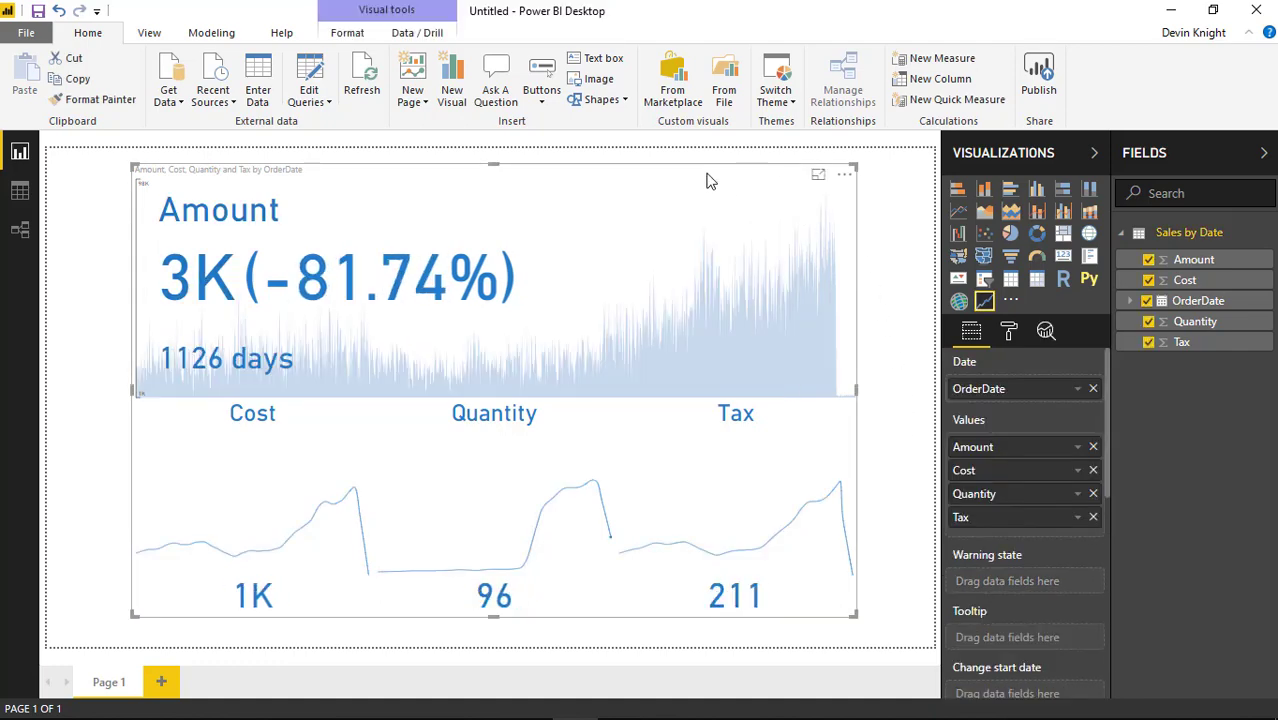
{"action": "left_click", "coordinate": [1014, 338]}
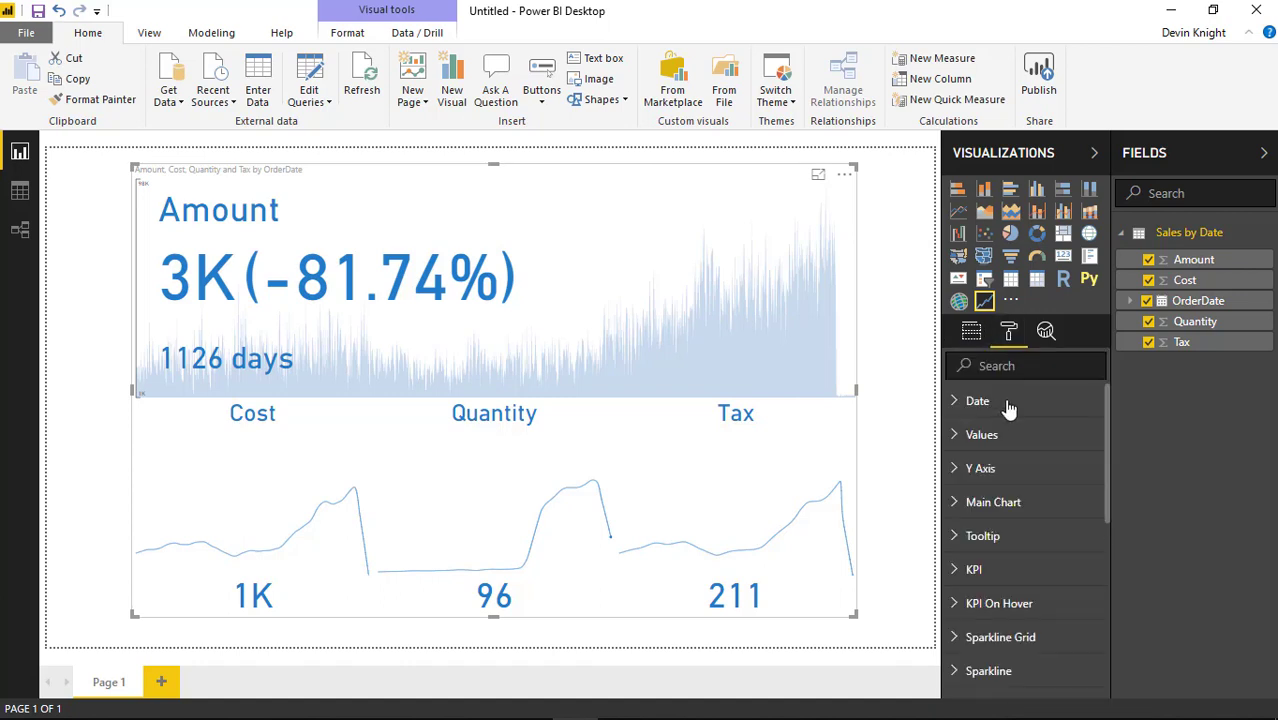
{"action": "left_click", "coordinate": [954, 402]}
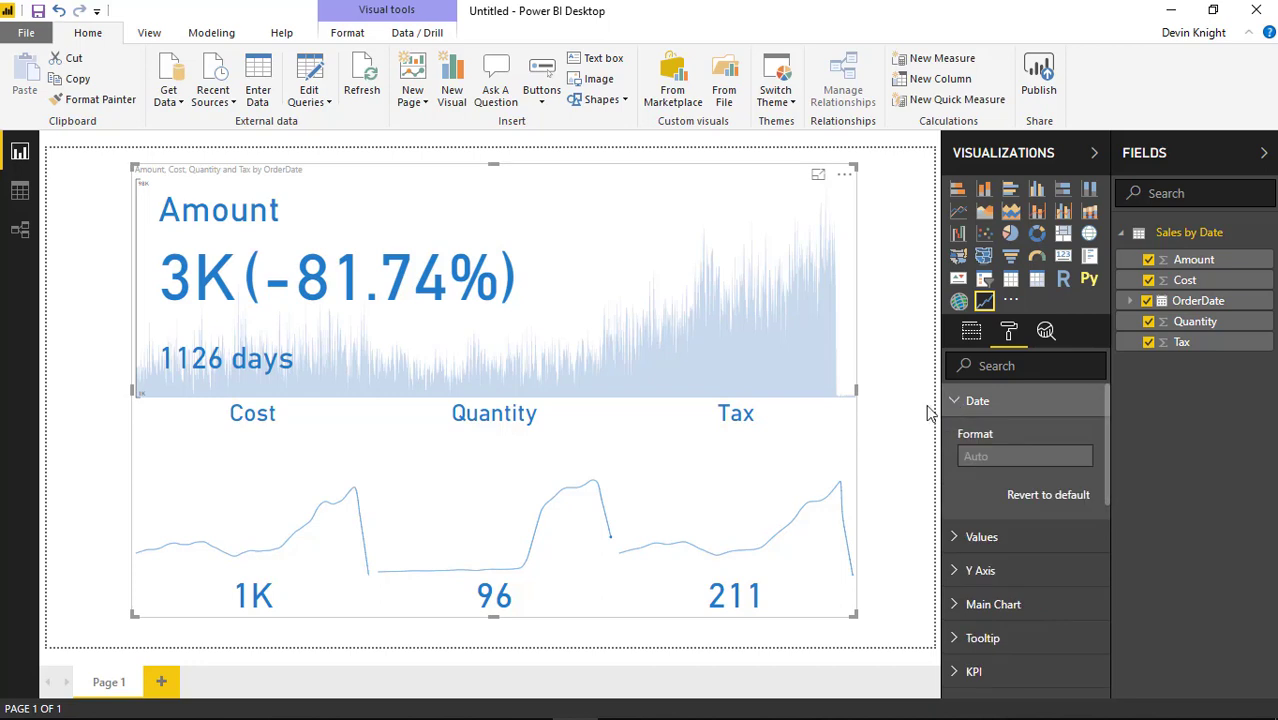
{"action": "mouse_move", "coordinate": [700, 378]}
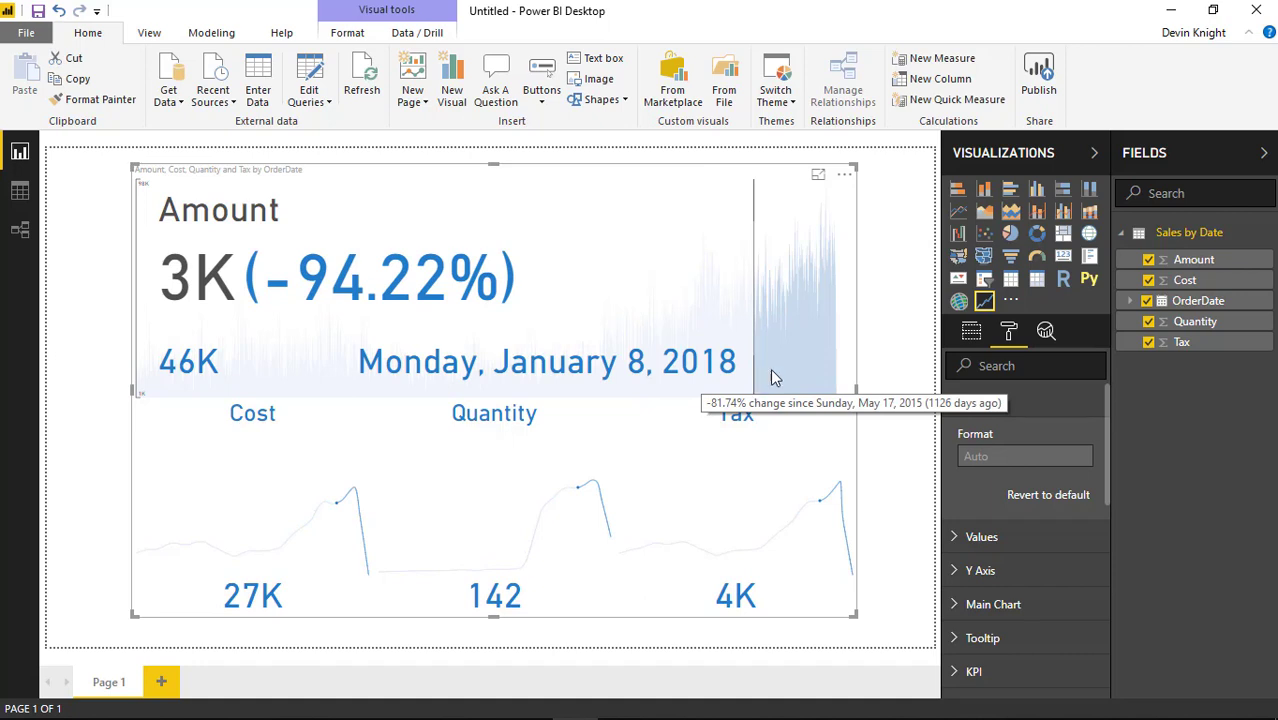
{"action": "left_click", "coordinate": [970, 455]}
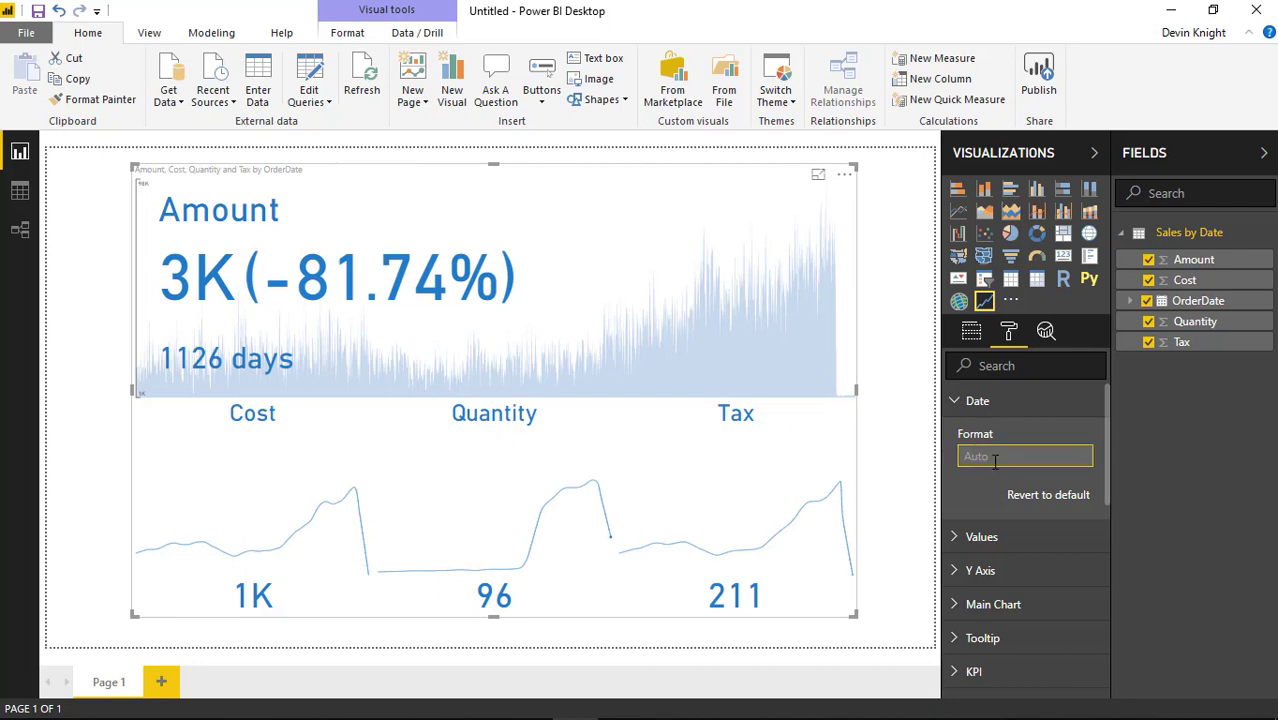
{"action": "type", "text": "M/d/yyyy"}
{"action": "mouse_move", "coordinate": [810, 363]}
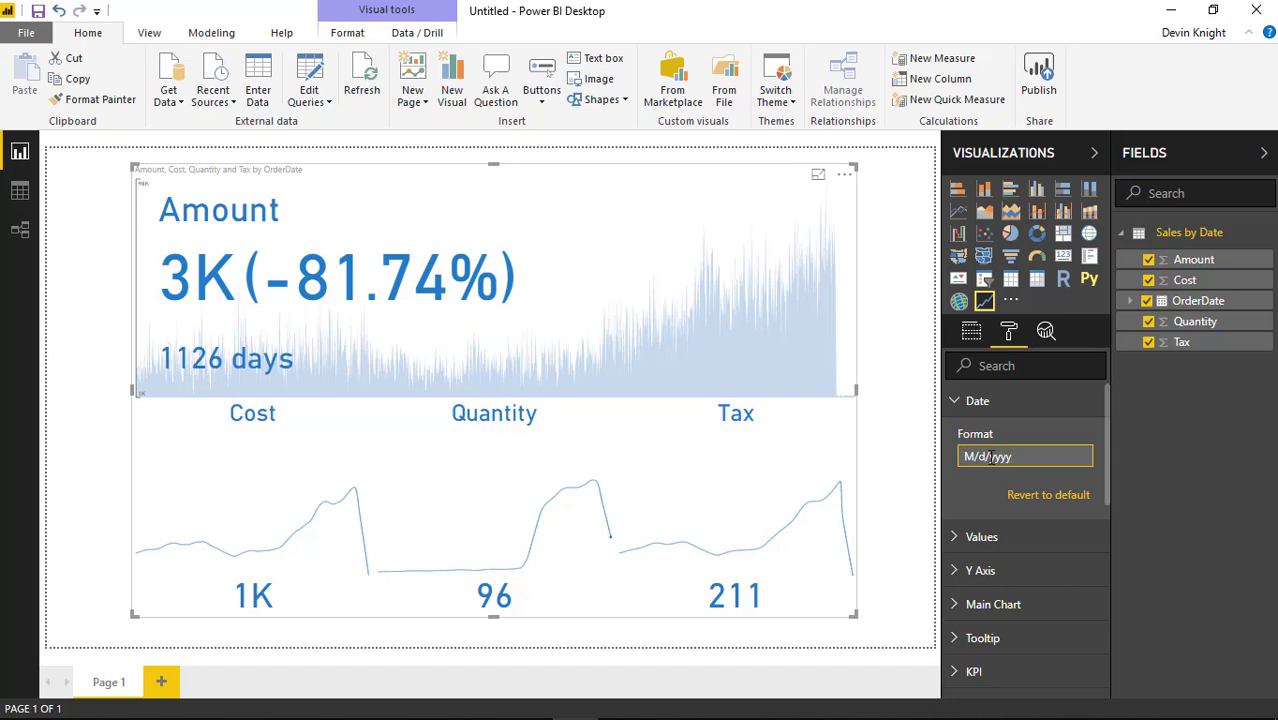
Try alternative day and month codes in the Multi KPI's date format, reducing it to M/yyyy
{"action": "key", "text": "BackSpace"}
{"action": "type", "text": "d"}
{"action": "key", "text": "Delete"}
{"action": "type", "text": "M"}
{"action": "mouse_move", "coordinate": [745, 378]}
{"action": "key", "text": "BackSpace"}
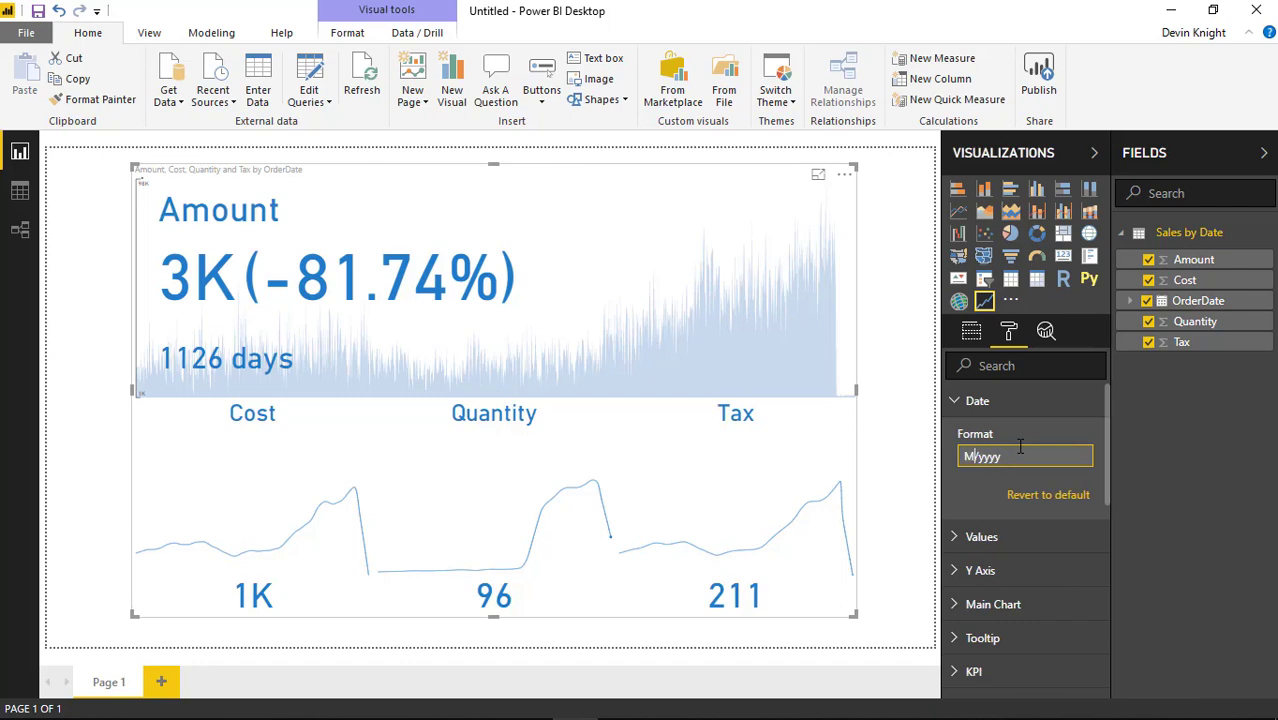
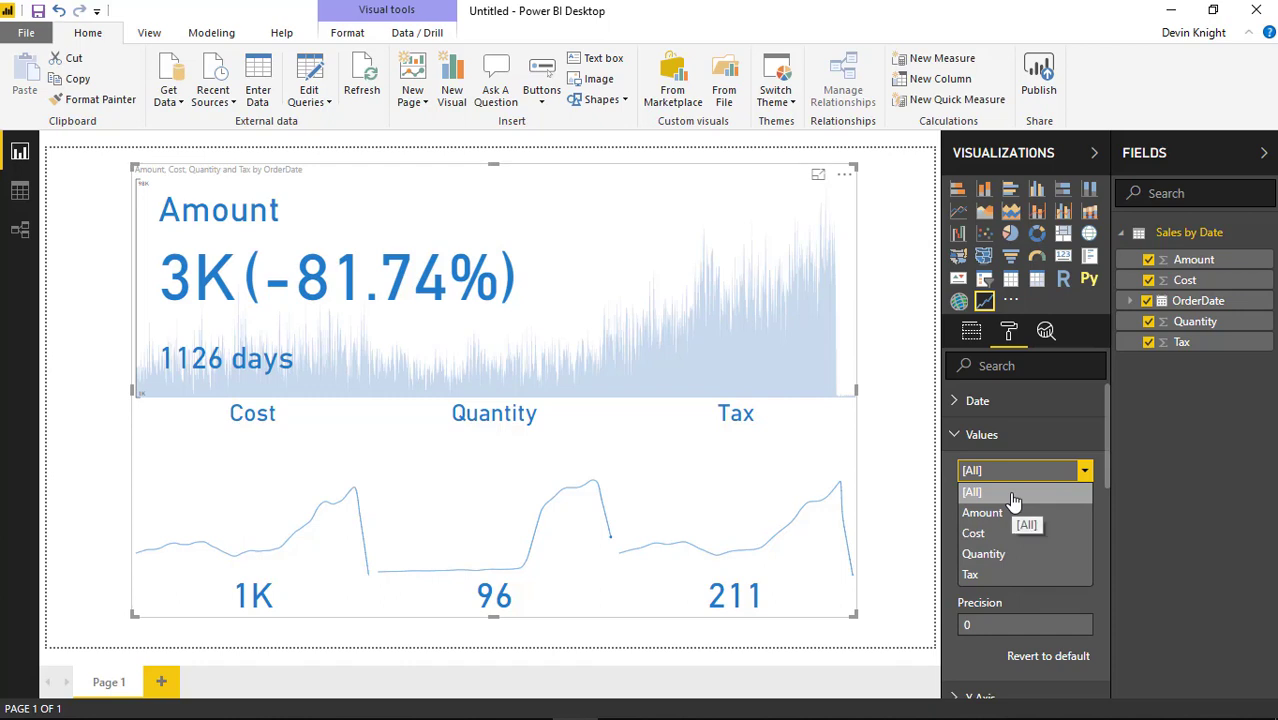
Set the display units to None for all of the Multi KPI's values
{"action": "left_click", "coordinate": [1015, 495]}
{"action": "left_click", "coordinate": [1038, 529]}
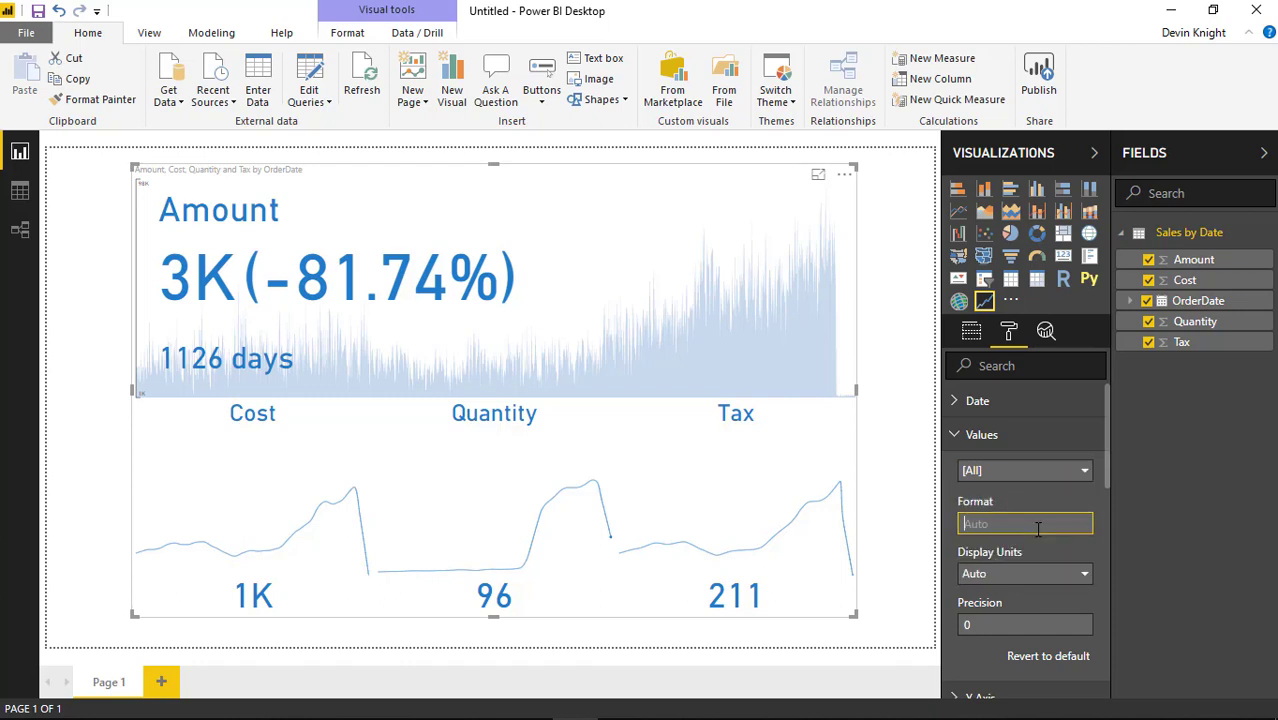
{"action": "left_click", "coordinate": [1003, 579]}
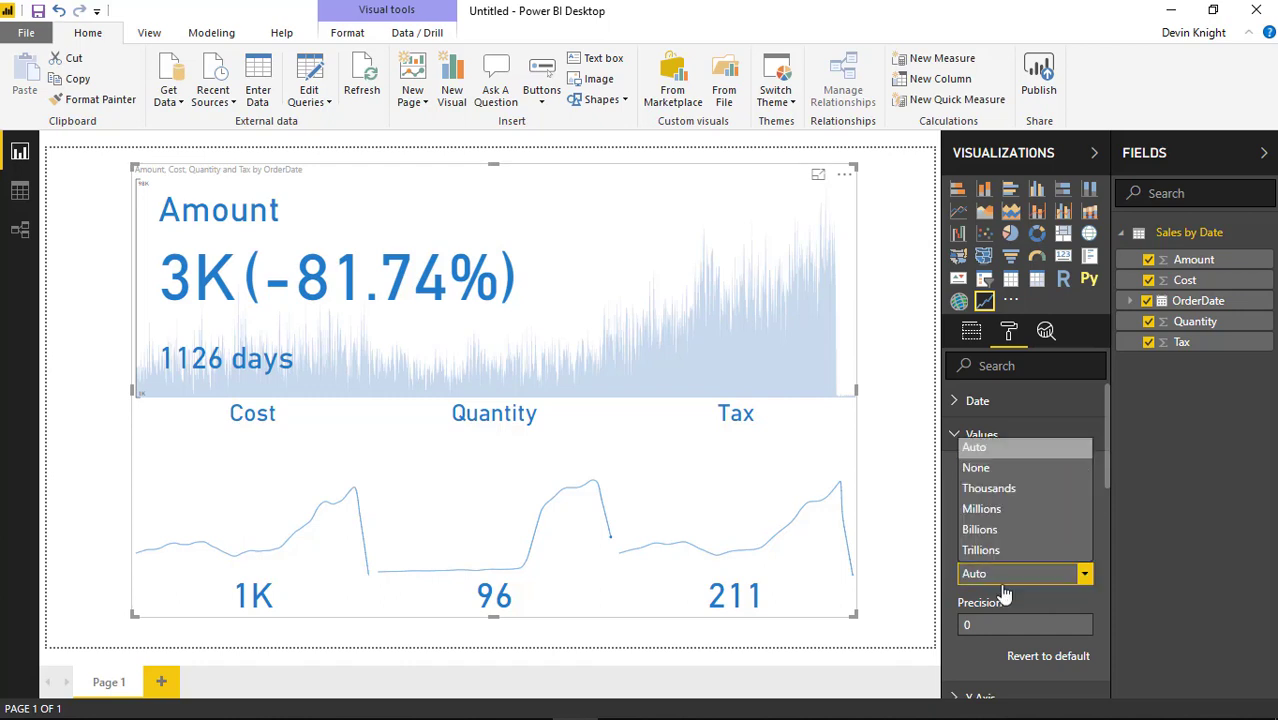
{"action": "left_click", "coordinate": [976, 467]}
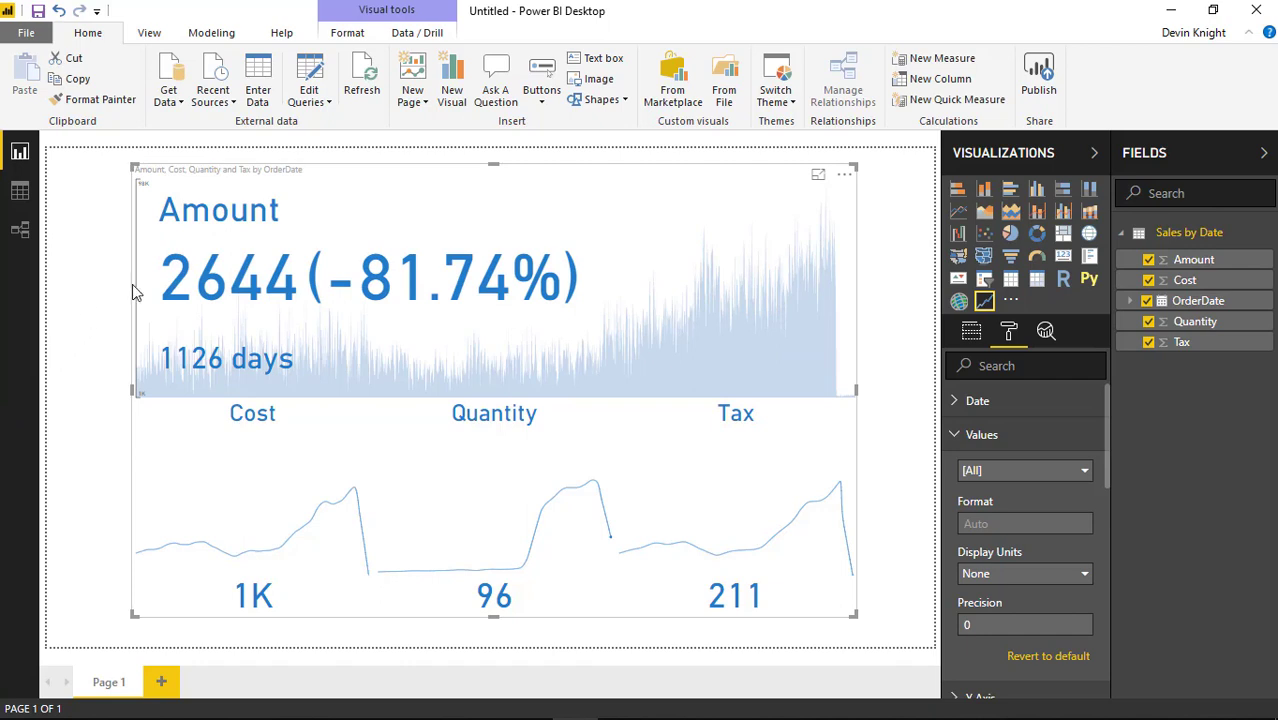
Format the Amount field as Currency general and check the value on the Multi KPI
{"action": "left_click", "coordinate": [1224, 262]}
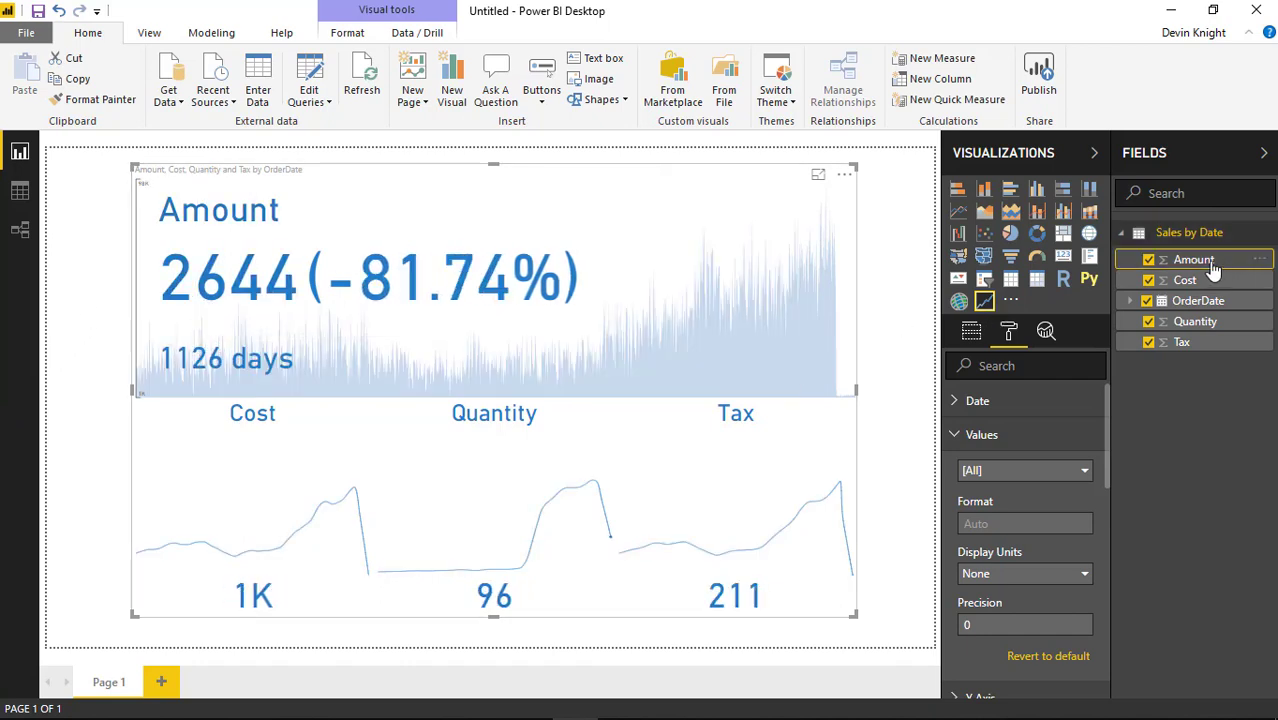
{"action": "left_click", "coordinate": [243, 32]}
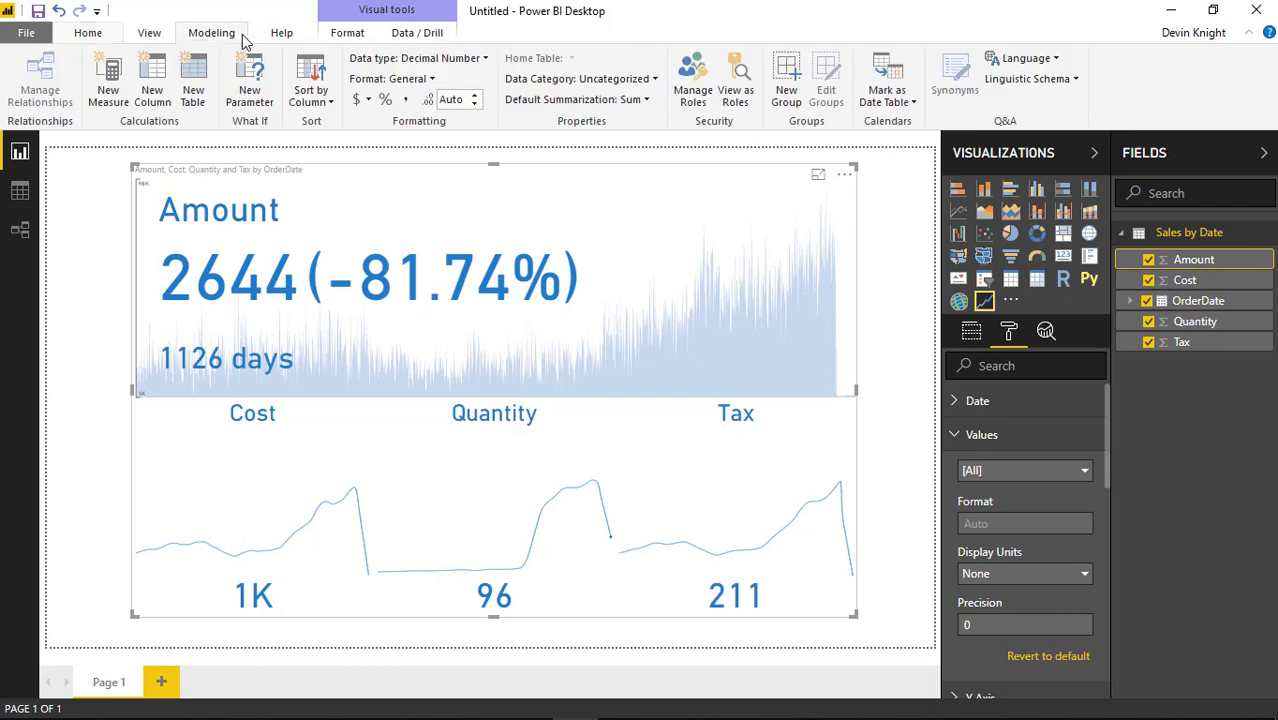
{"action": "left_click", "coordinate": [433, 79]}
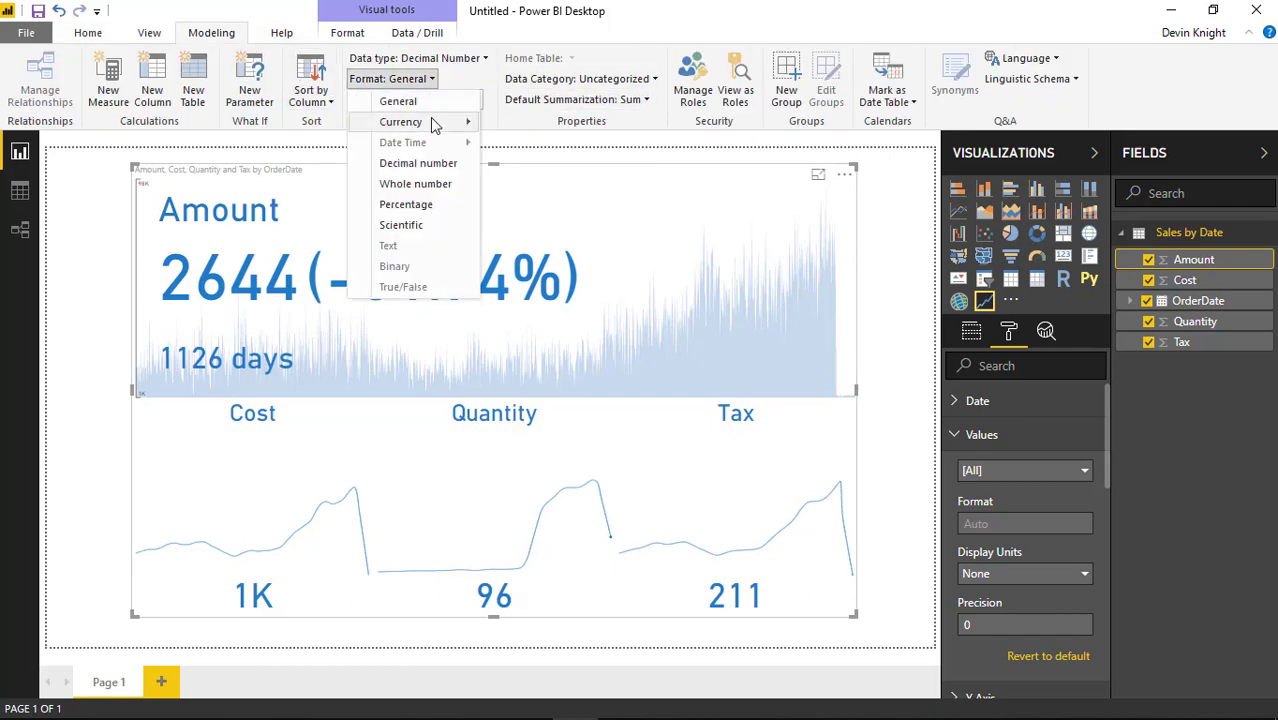
{"action": "mouse_move", "coordinate": [445, 122]}
{"action": "left_click", "coordinate": [530, 133]}
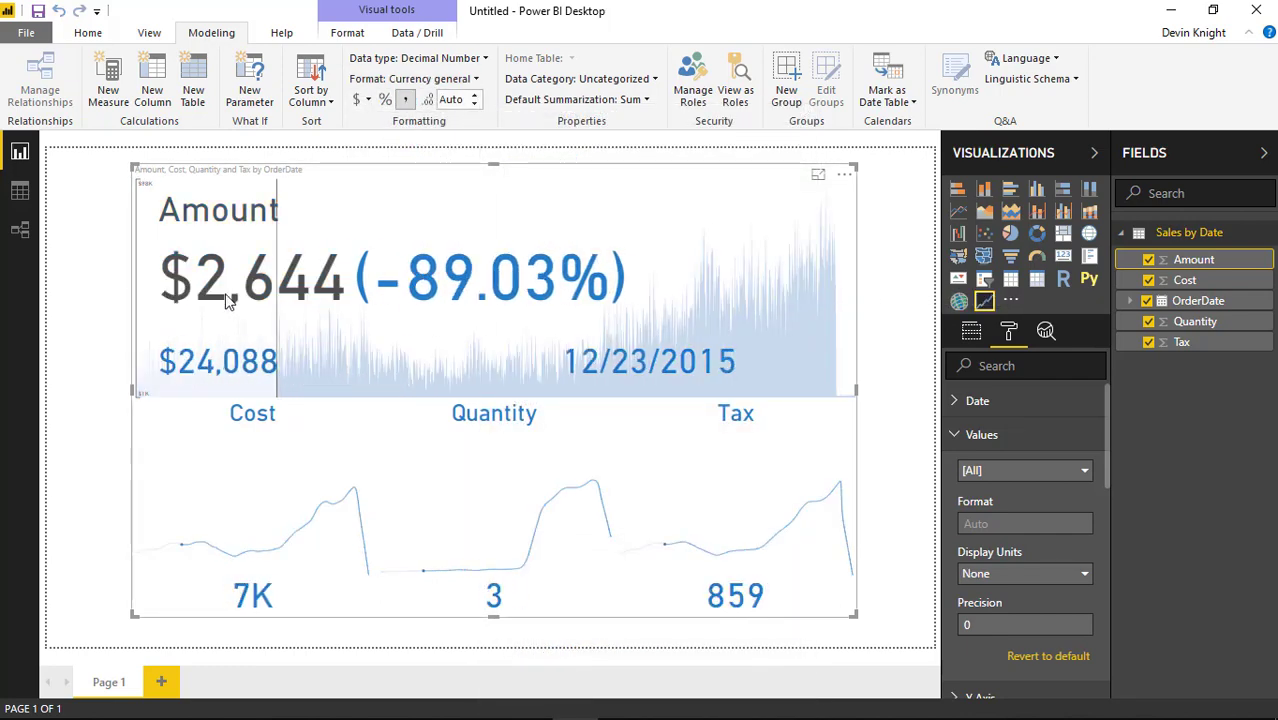
Apply the Currency general format to the Cost and Tax fields as well
{"action": "left_click", "coordinate": [1188, 281]}
{"action": "left_click", "coordinate": [419, 78]}
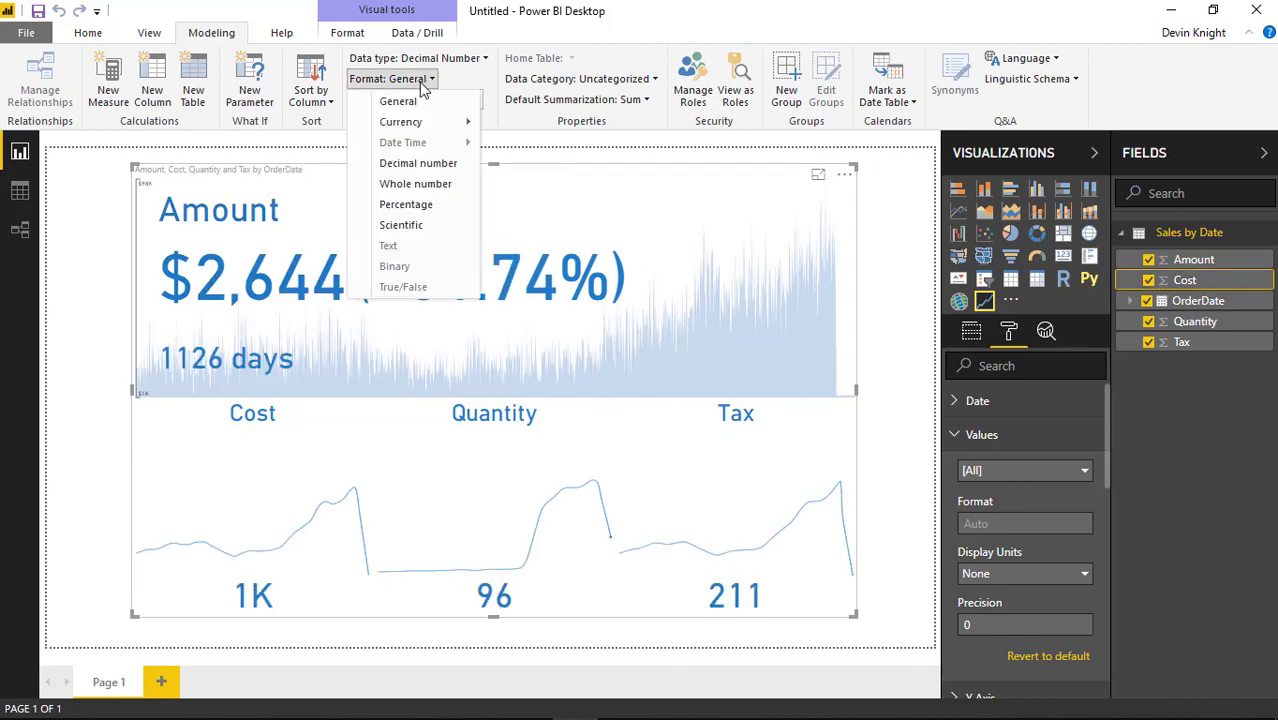
{"action": "mouse_move", "coordinate": [428, 131]}
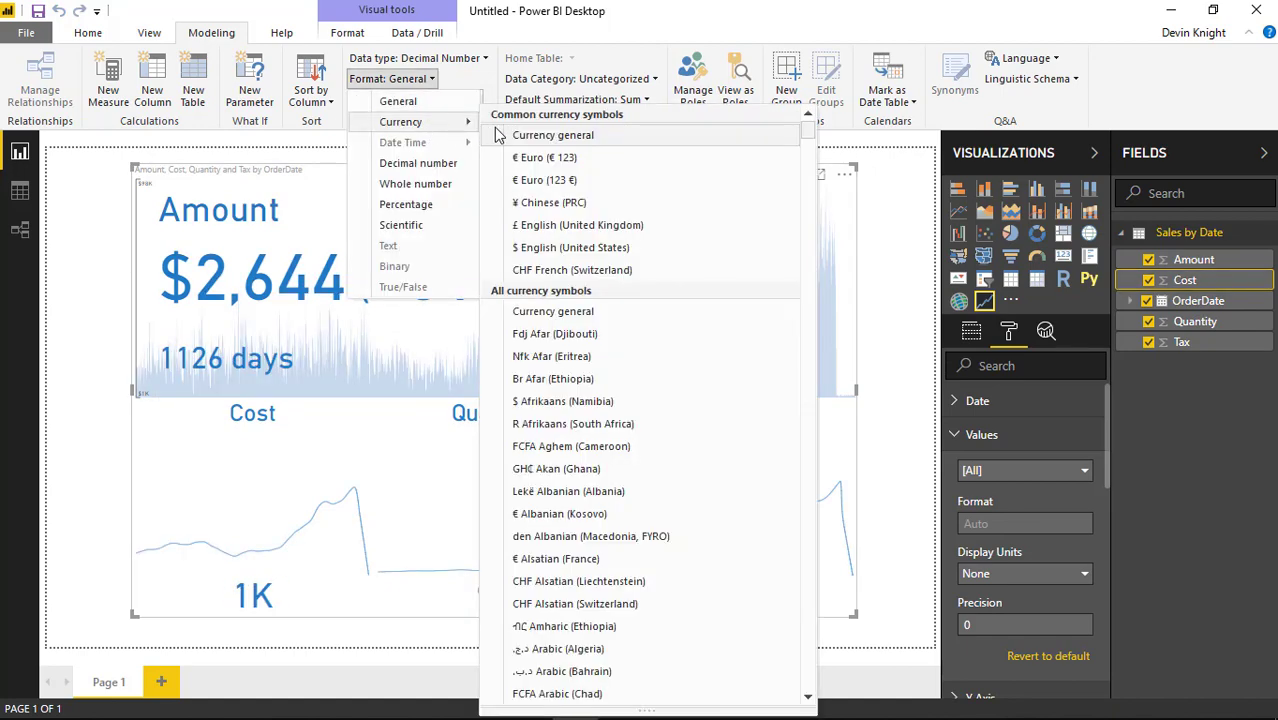
{"action": "left_click", "coordinate": [550, 133]}
{"action": "left_click", "coordinate": [1165, 341]}
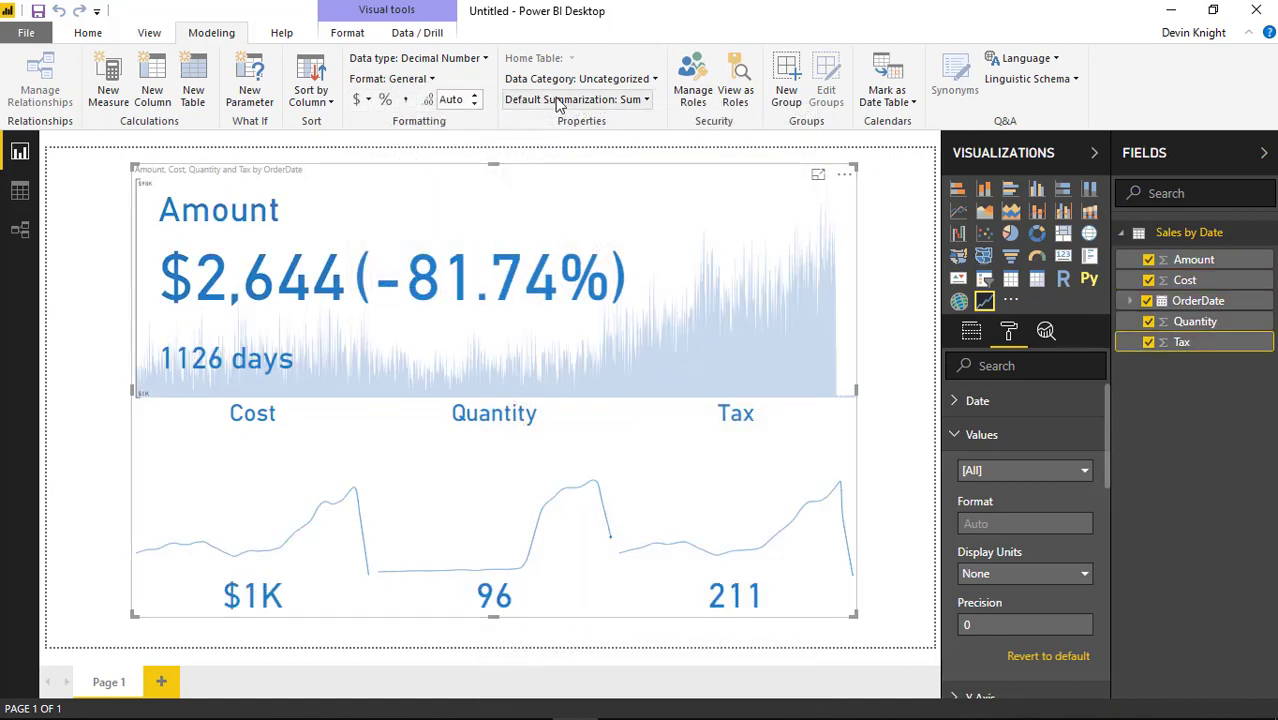
{"action": "left_click", "coordinate": [428, 82]}
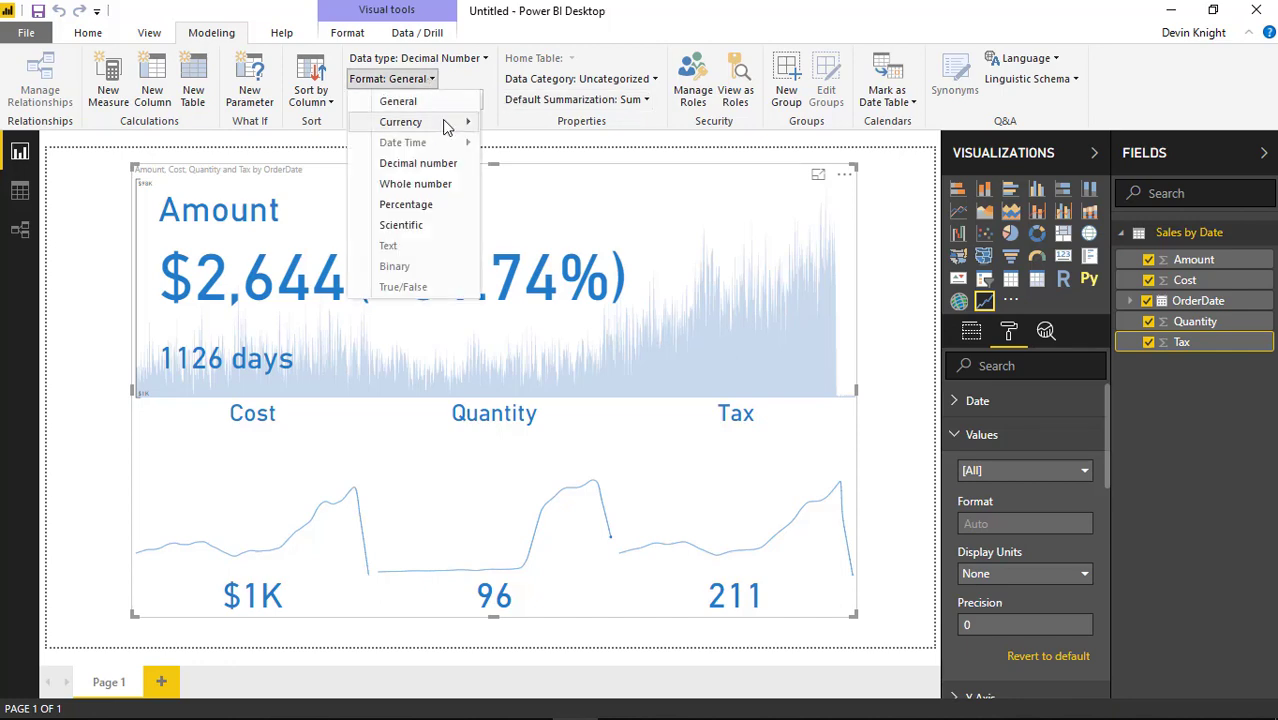
{"action": "mouse_move", "coordinate": [470, 122]}
{"action": "left_click", "coordinate": [581, 140]}
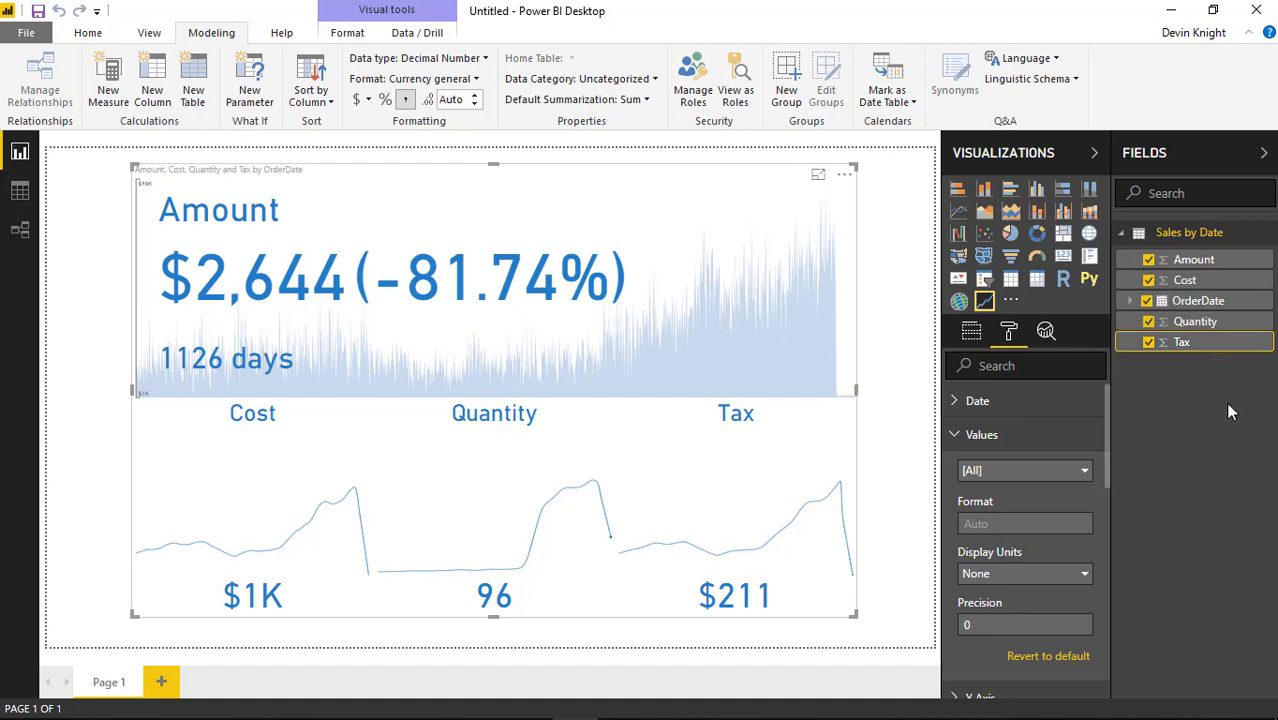
Try switching the Y axis off and on for Cost, and revert the Y axis settings to default
{"action": "left_click", "coordinate": [960, 438]}
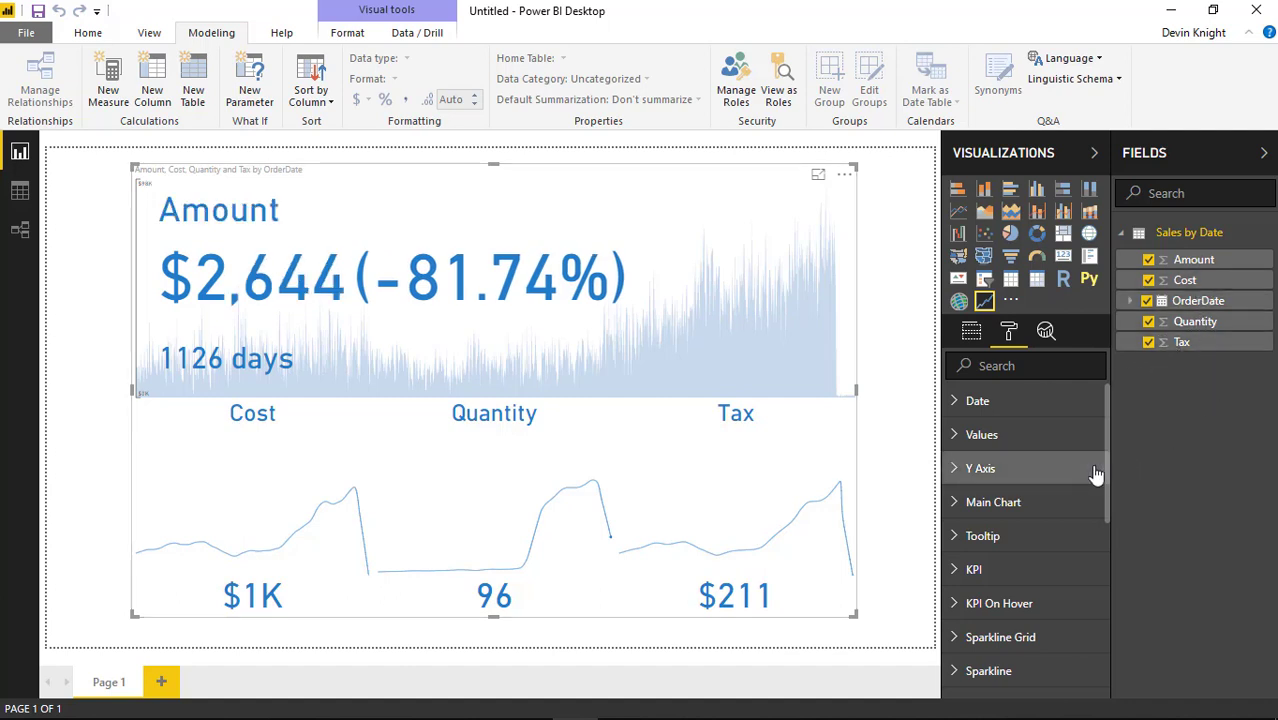
{"action": "left_click", "coordinate": [958, 470]}
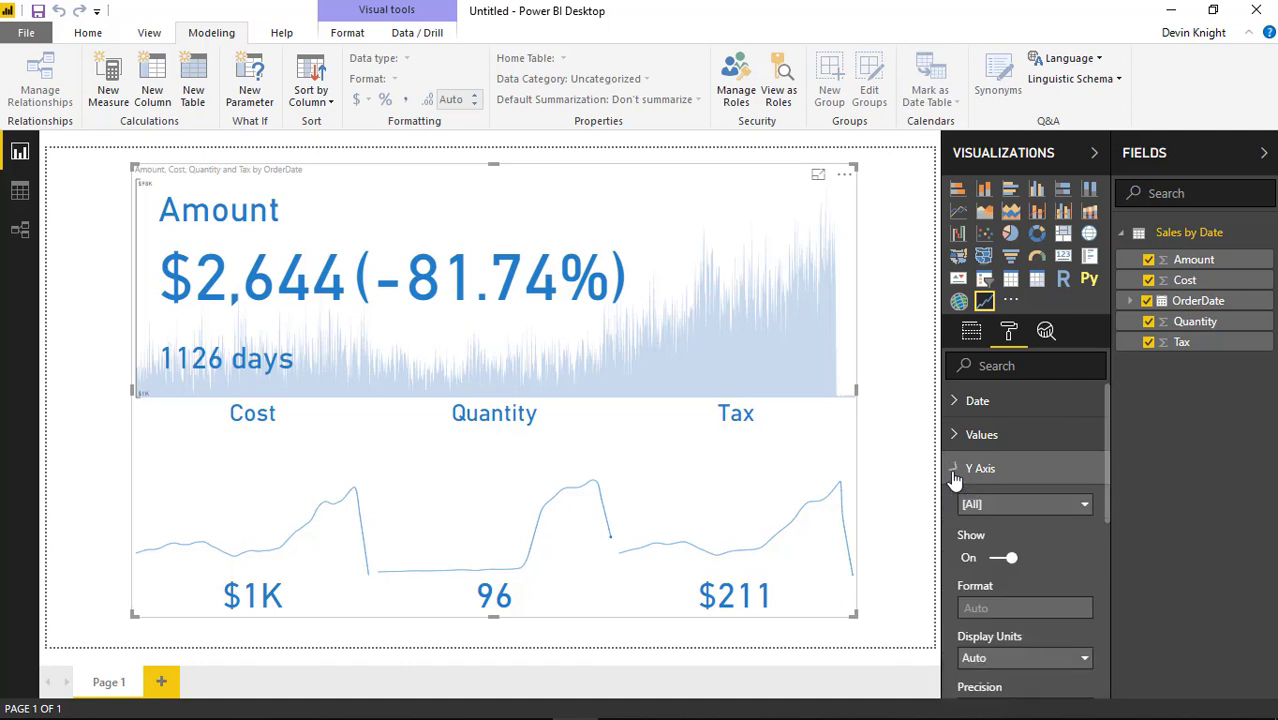
{"action": "left_click", "coordinate": [1038, 516]}
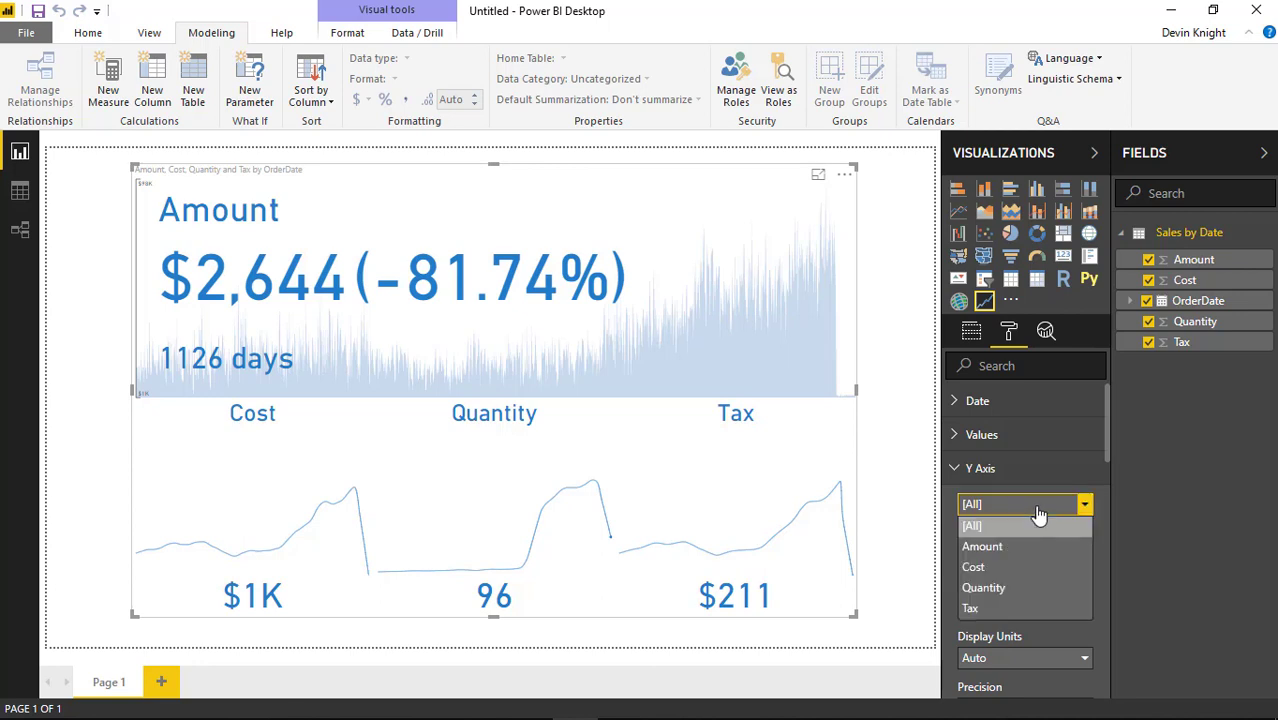
{"action": "left_click", "coordinate": [1015, 577]}
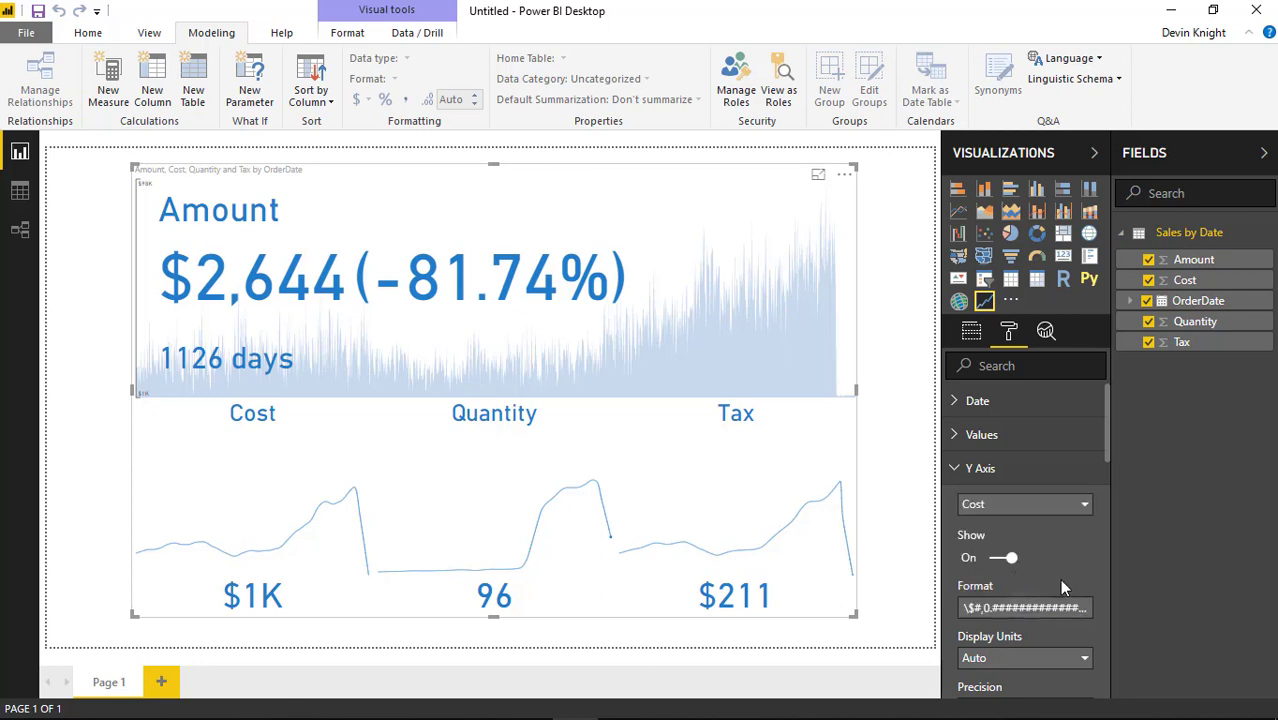
{"action": "scroll", "coordinate": [1040, 600], "scroll_direction": "down", "scroll_amount": 1}
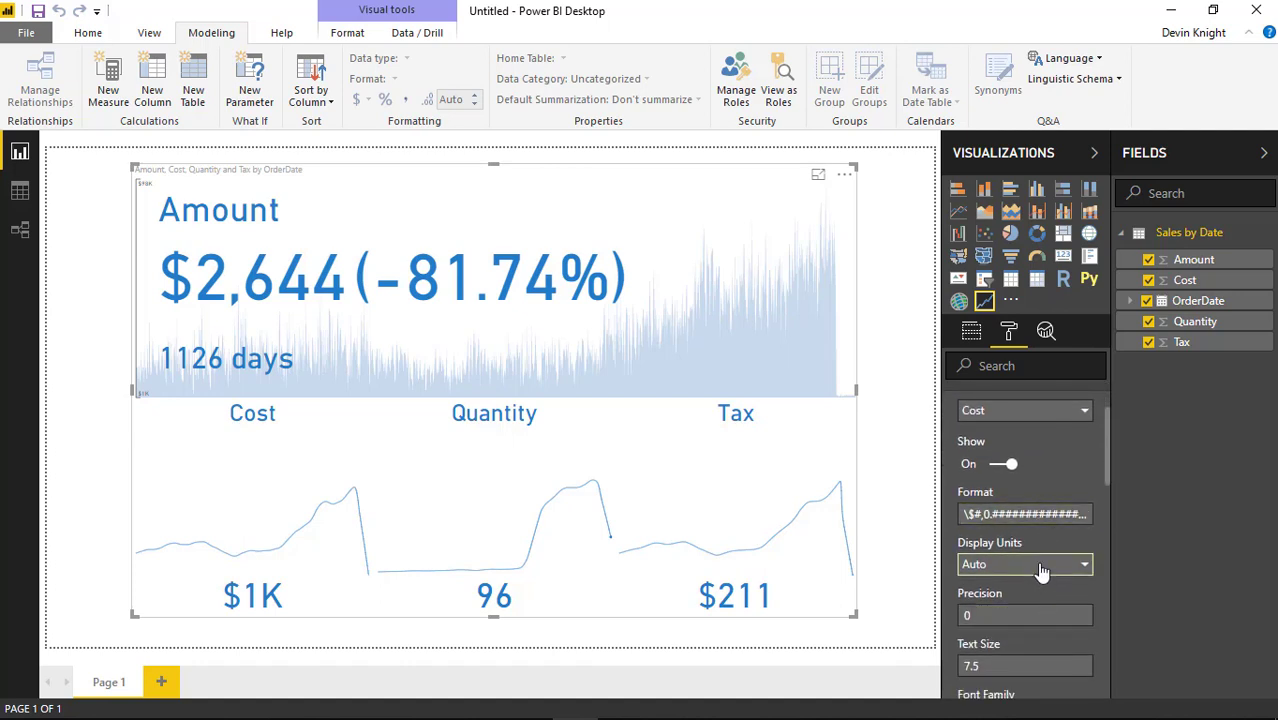
{"action": "left_click", "coordinate": [1010, 464]}
{"action": "left_click", "coordinate": [1010, 465]}
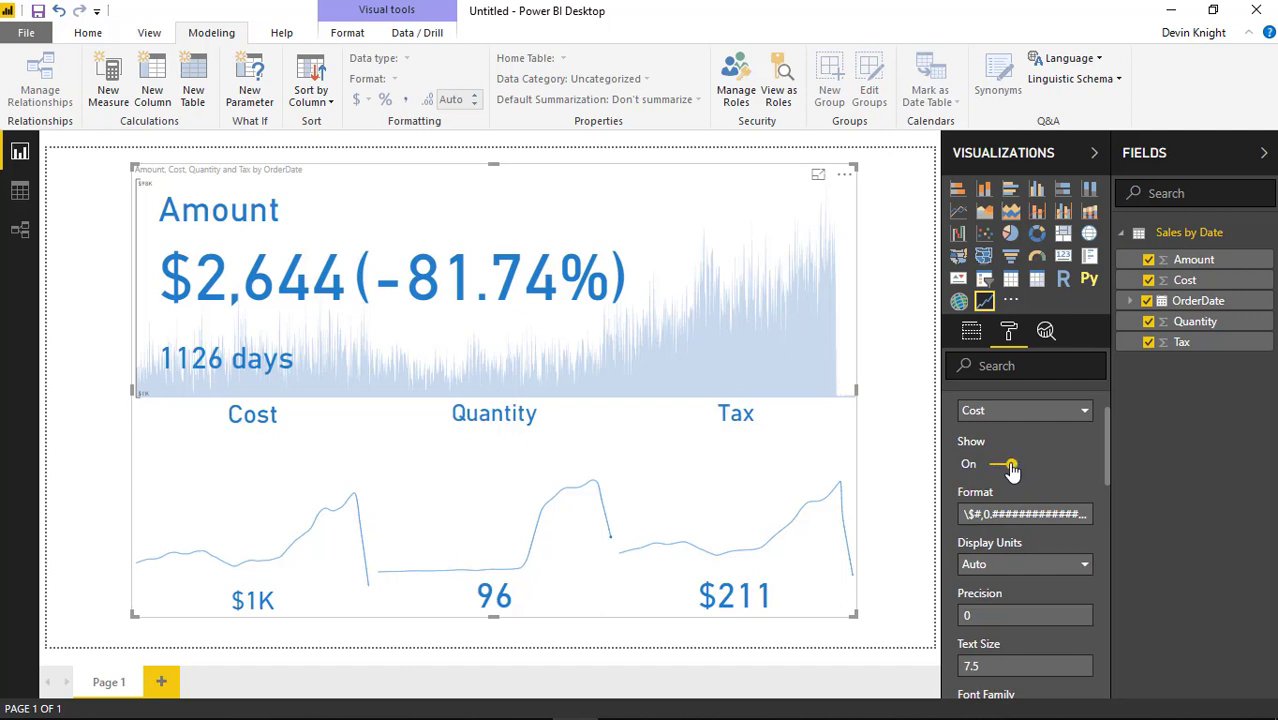
{"action": "scroll", "coordinate": [1012, 468], "scroll_direction": "up", "scroll_amount": 1}
{"action": "scroll", "coordinate": [1019, 495], "scroll_direction": "down", "scroll_amount": 4}
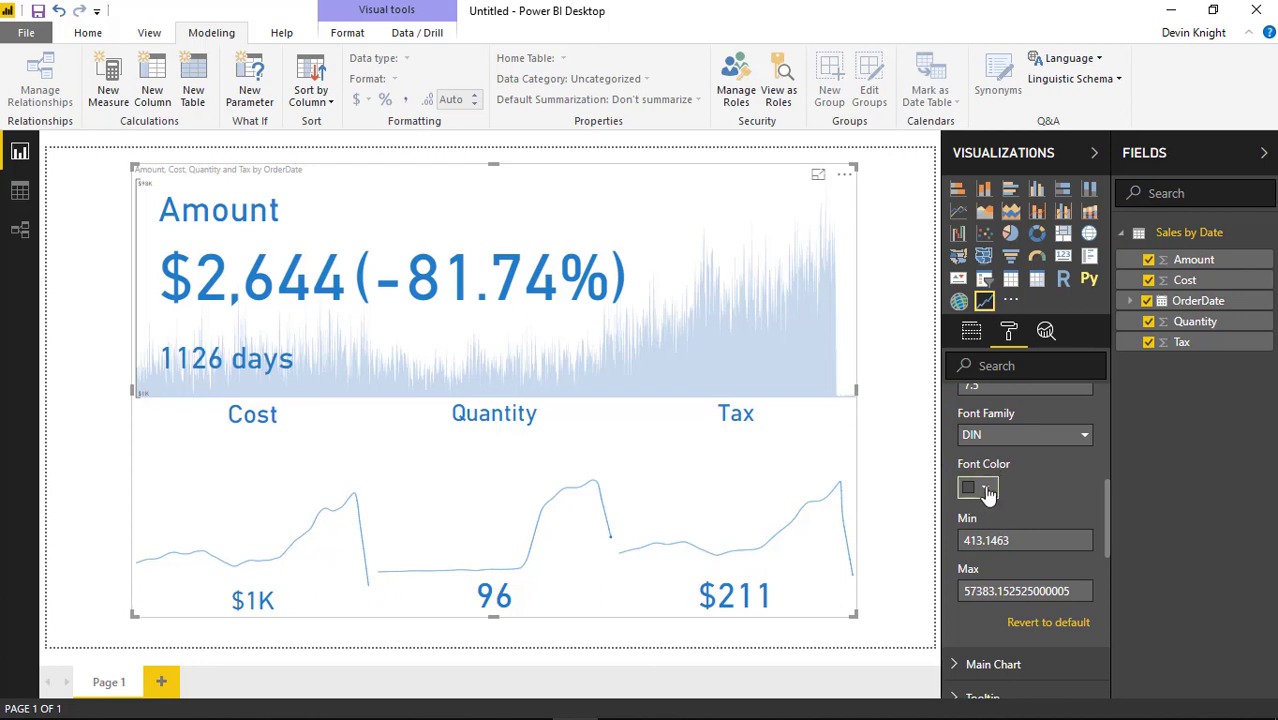
{"action": "left_click", "coordinate": [1039, 623]}
{"action": "scroll", "coordinate": [1032, 564], "scroll_direction": "up", "scroll_amount": 3}
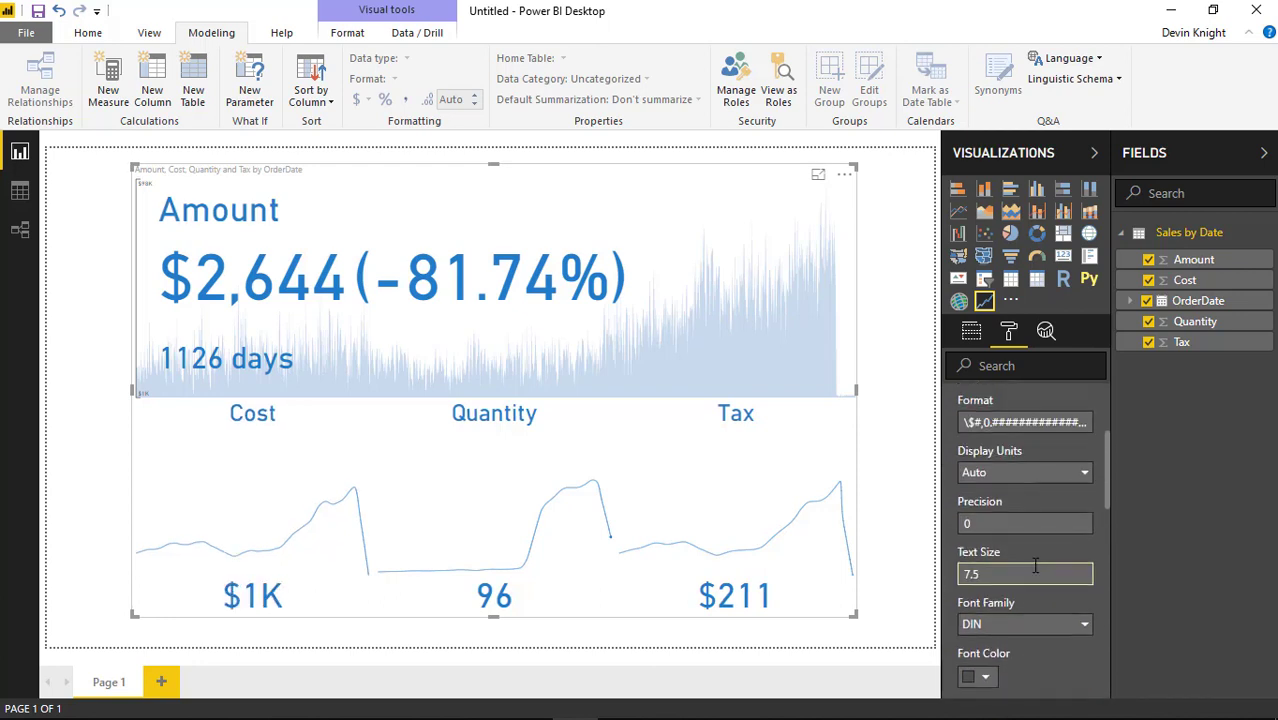
{"action": "scroll", "coordinate": [990, 486], "scroll_direction": "up", "scroll_amount": 2}
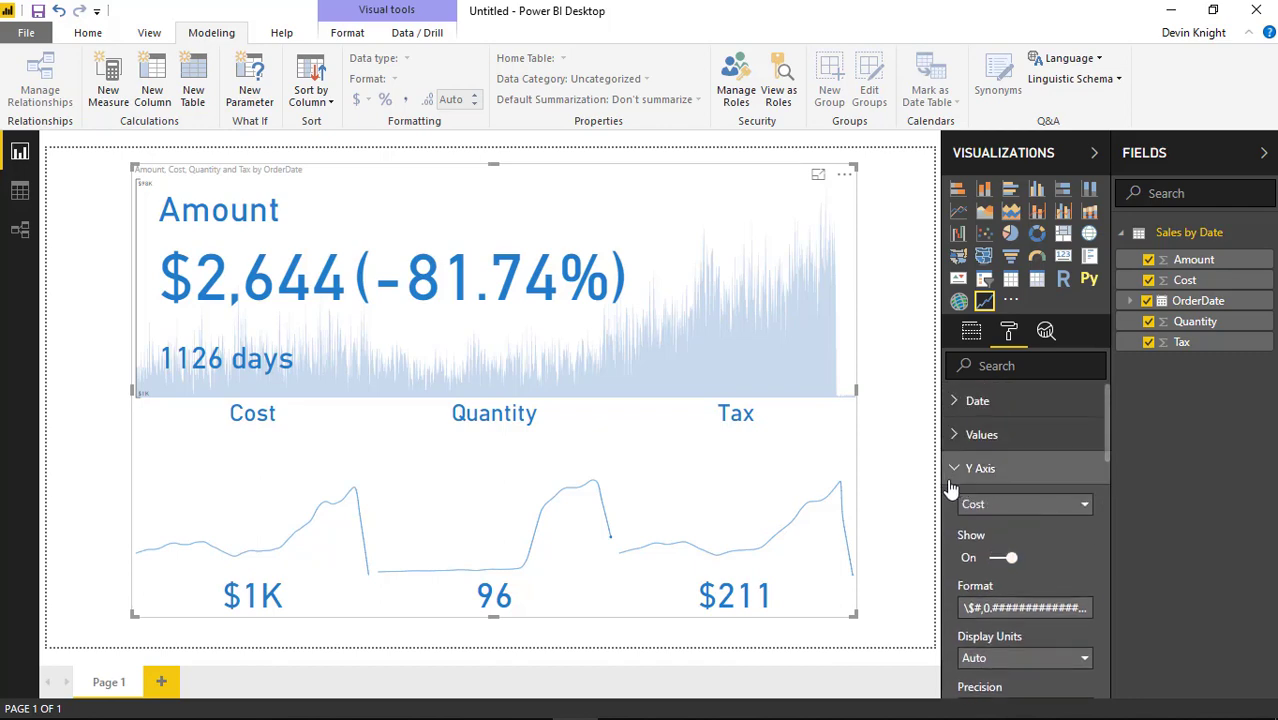
{"action": "left_click", "coordinate": [975, 468]}
Set the text size of the Y axis labels to 12 for Amount and check them on the main chart
{"action": "mouse_move", "coordinate": [271, 559]}
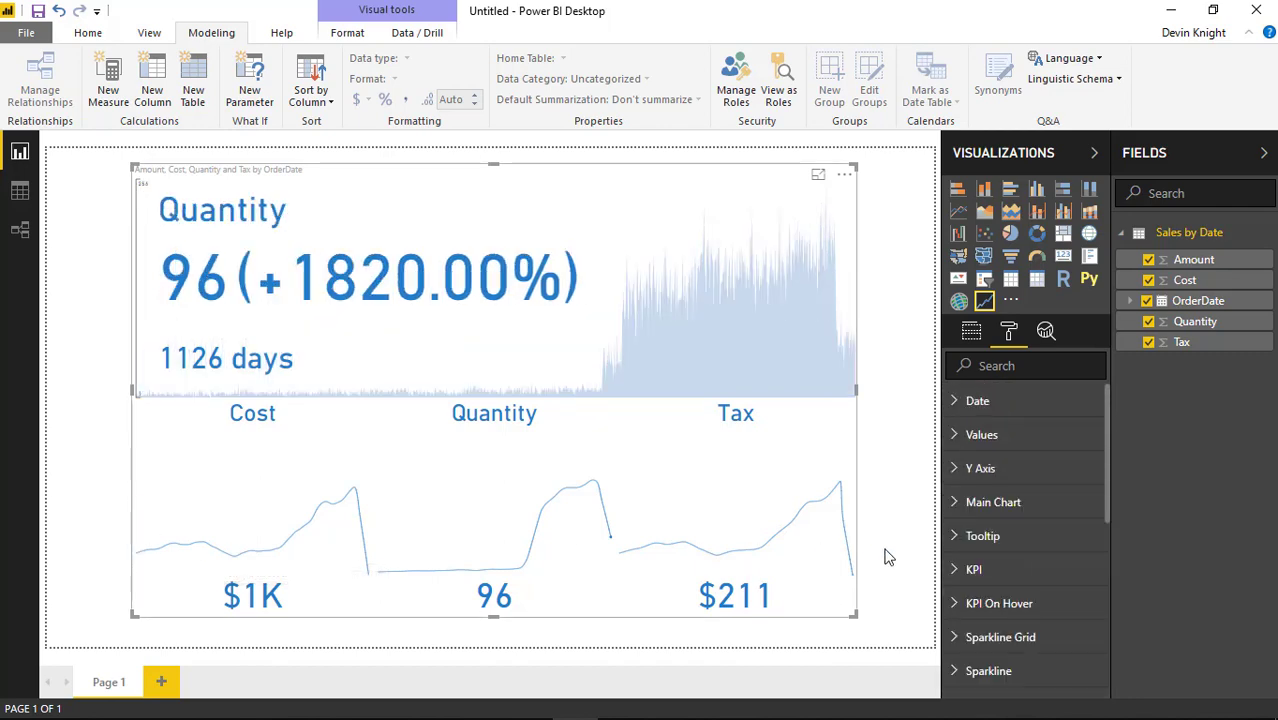
{"action": "mouse_move", "coordinate": [631, 577]}
{"action": "mouse_move", "coordinate": [160, 578]}
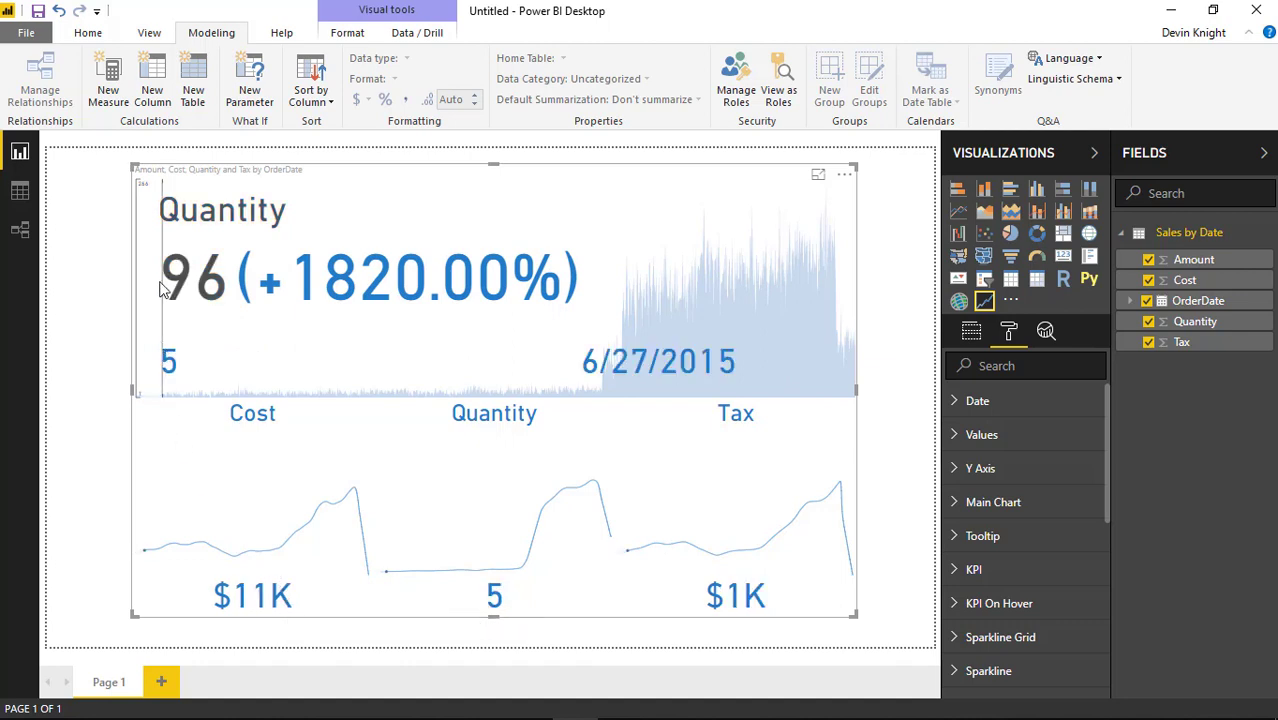
{"action": "left_click", "coordinate": [962, 470]}
{"action": "left_click", "coordinate": [1030, 505]}
{"action": "left_click", "coordinate": [1030, 547]}
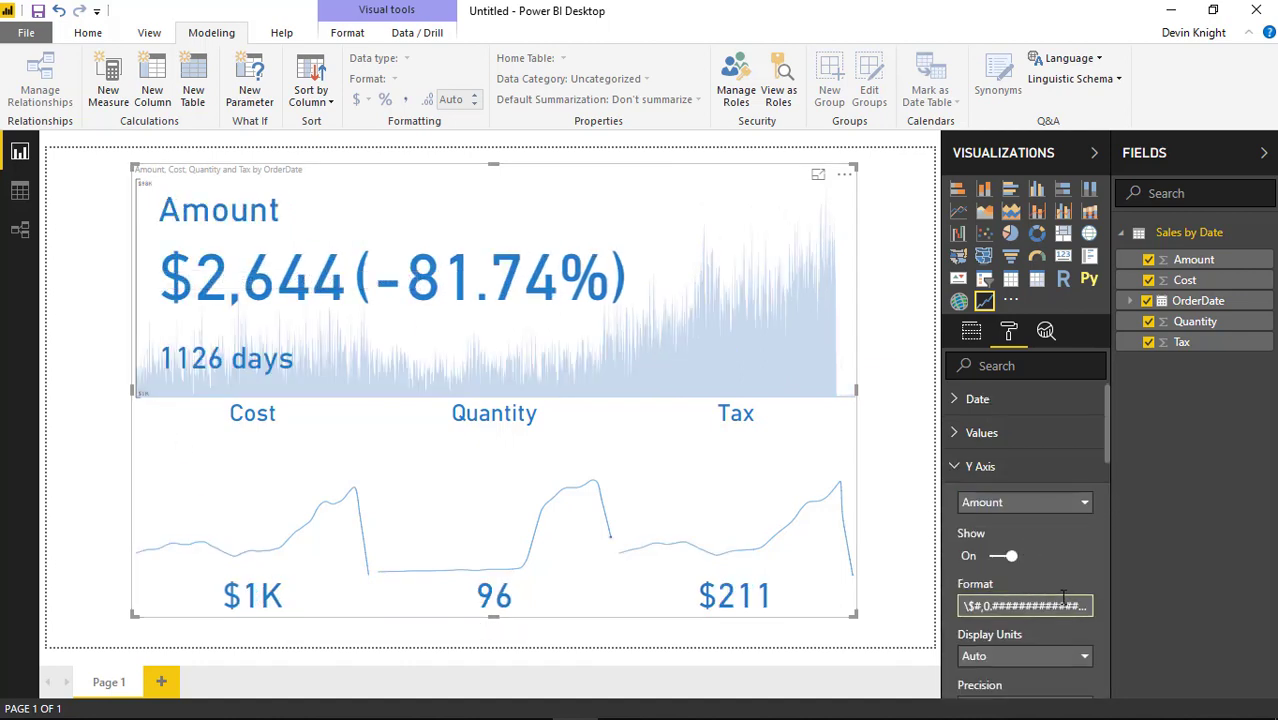
{"action": "scroll", "coordinate": [1059, 595], "scroll_direction": "down", "scroll_amount": 3}
{"action": "left_click", "coordinate": [1035, 573]}
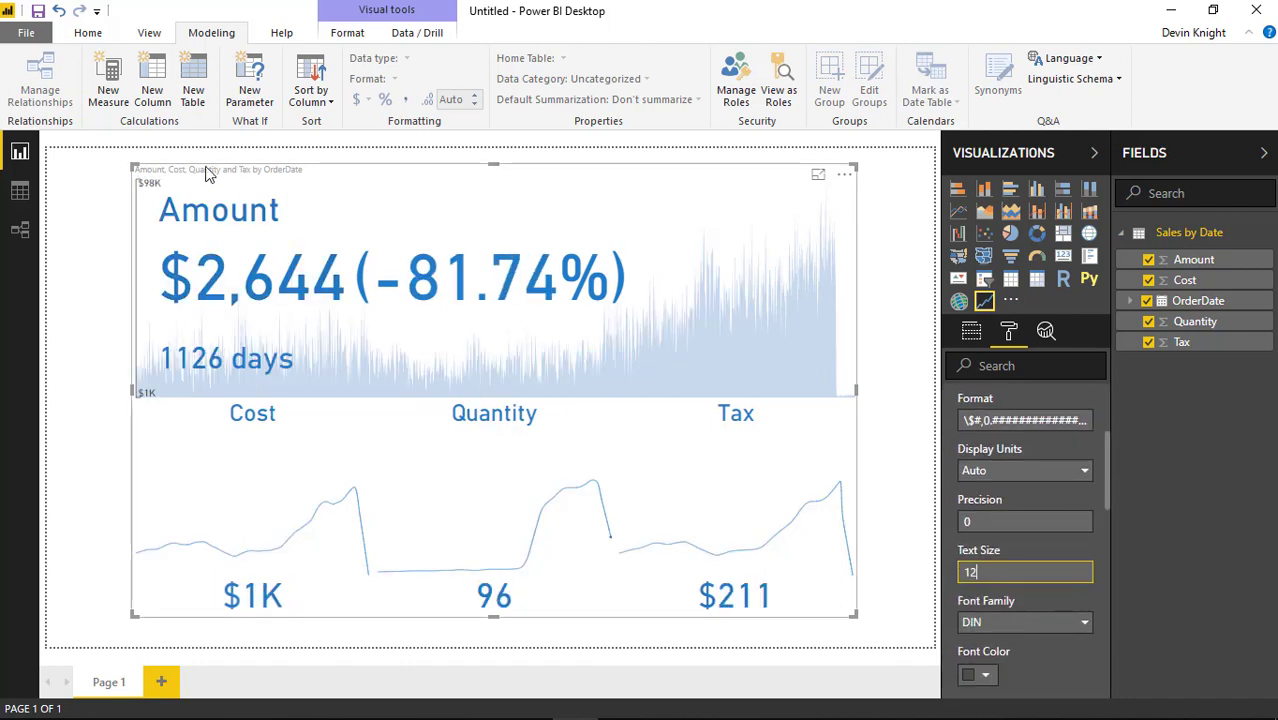
{"action": "mouse_move", "coordinate": [157, 191]}
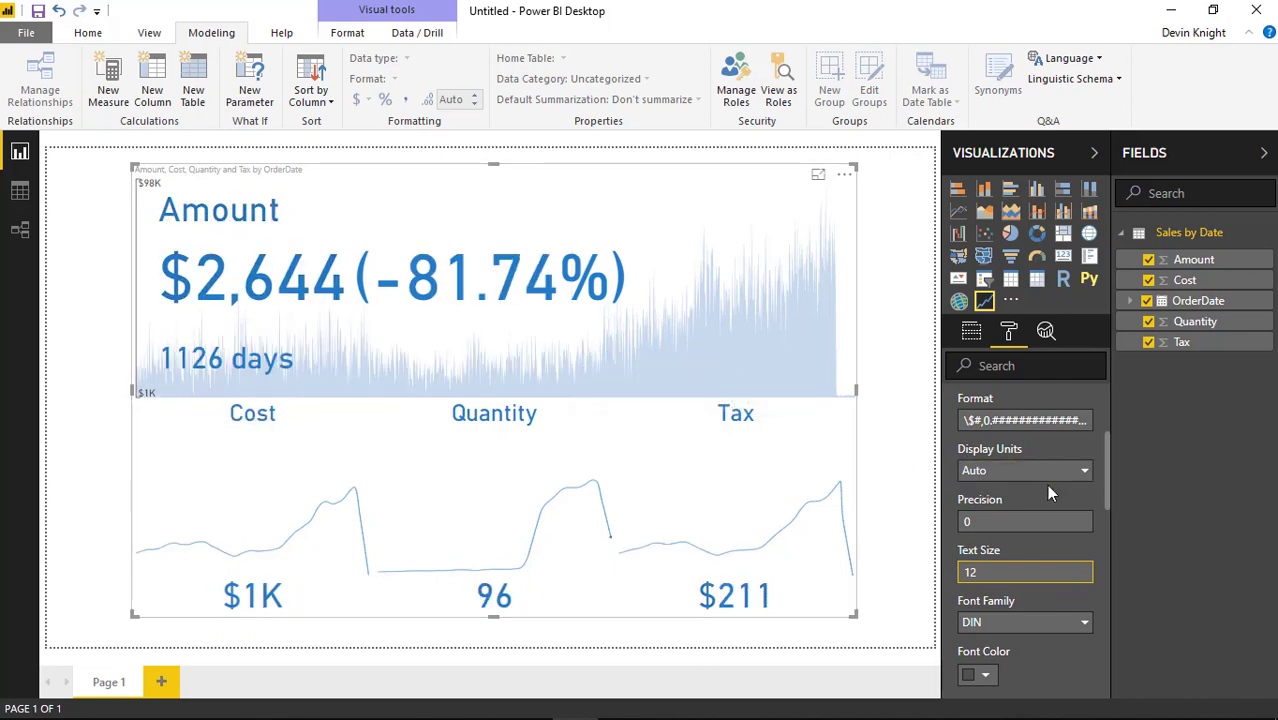
{"action": "scroll", "coordinate": [1046, 484], "scroll_direction": "up", "scroll_amount": 2}
{"action": "scroll", "coordinate": [975, 447], "scroll_direction": "up", "scroll_amount": 1}
{"action": "left_click", "coordinate": [968, 466]}
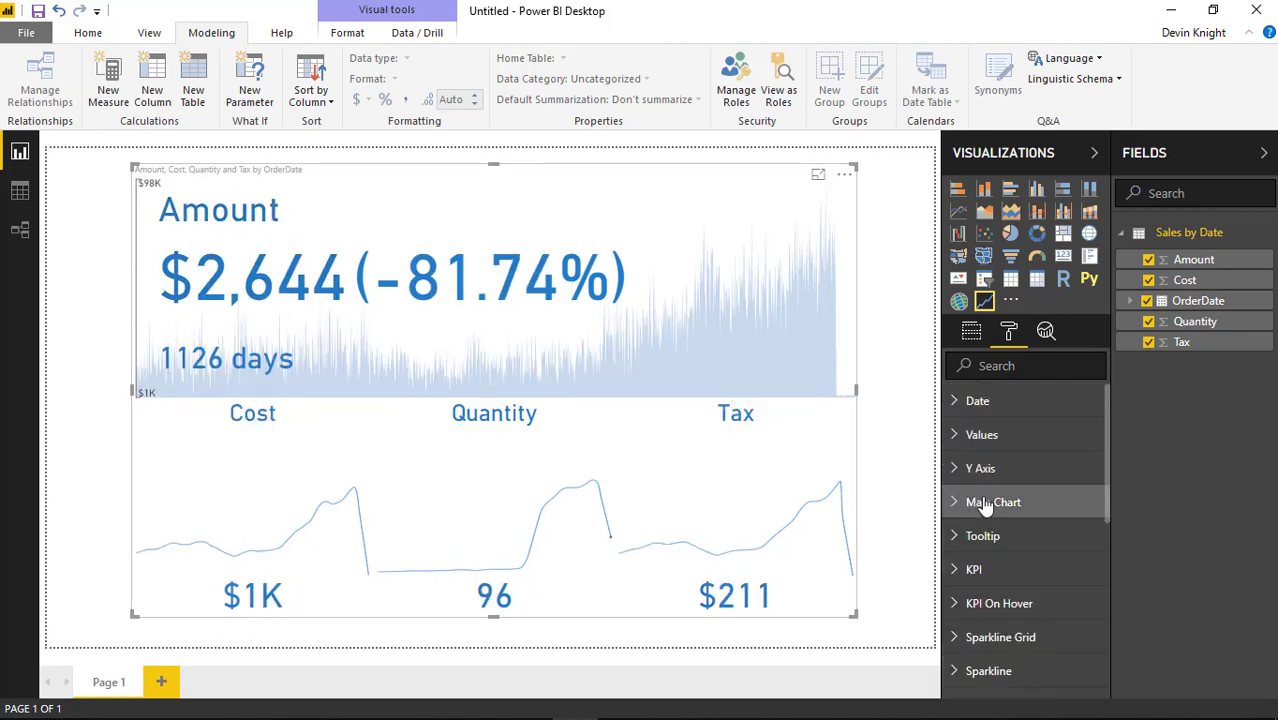
Try the Line type for the main chart and switch it back to Area
{"action": "left_click", "coordinate": [960, 508]}
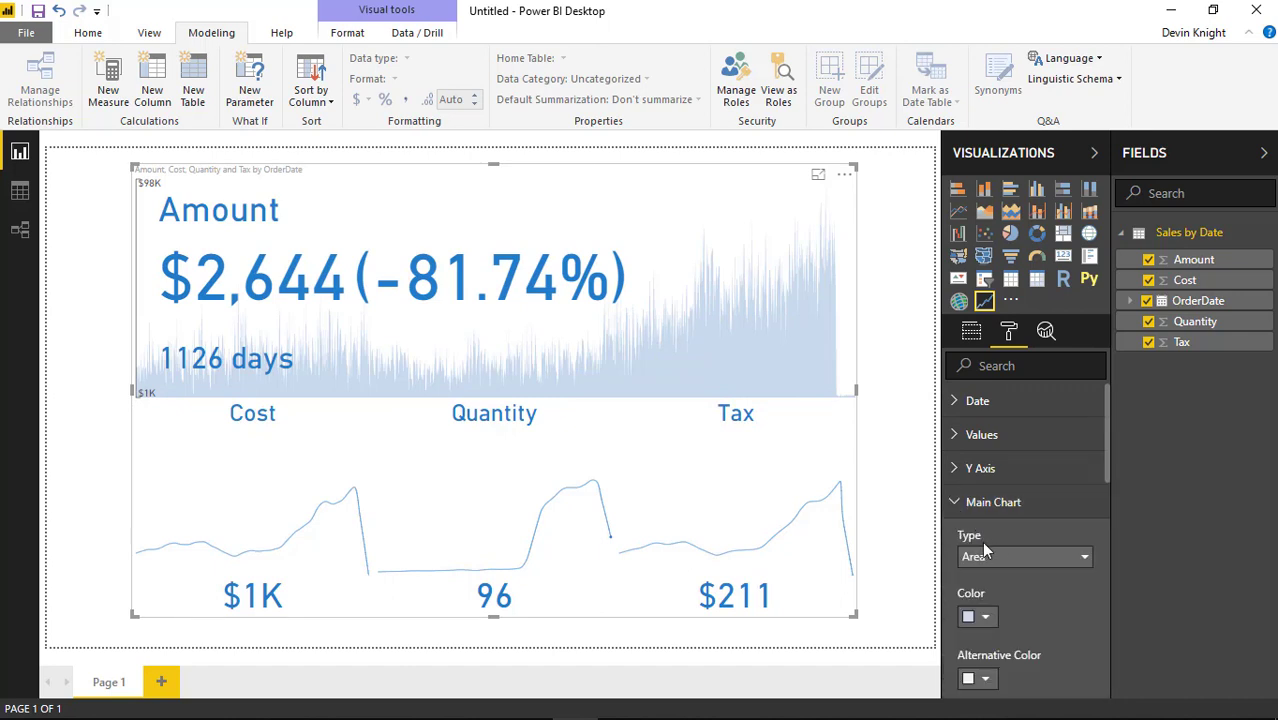
{"action": "left_click", "coordinate": [757, 413]}
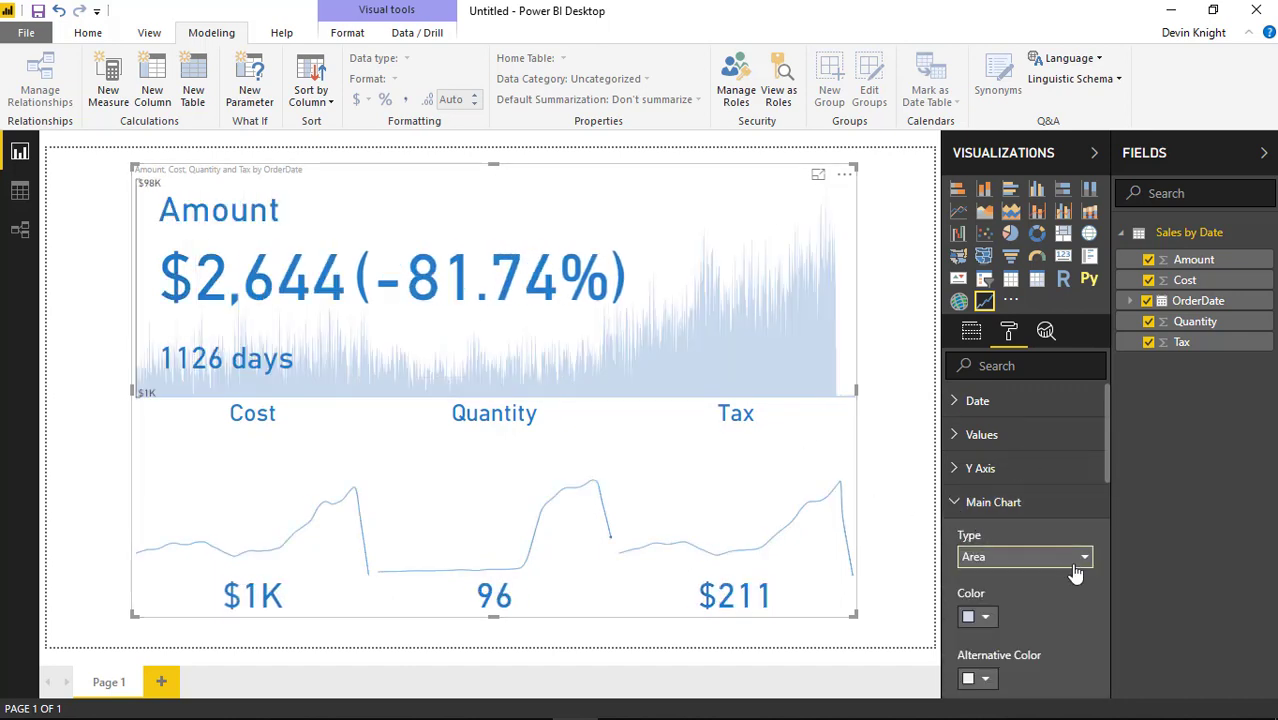
{"action": "scroll", "coordinate": [1073, 565], "scroll_direction": "down", "scroll_amount": 2}
{"action": "scroll", "coordinate": [1073, 565], "scroll_direction": "up", "scroll_amount": 1}
{"action": "left_click", "coordinate": [1021, 465]}
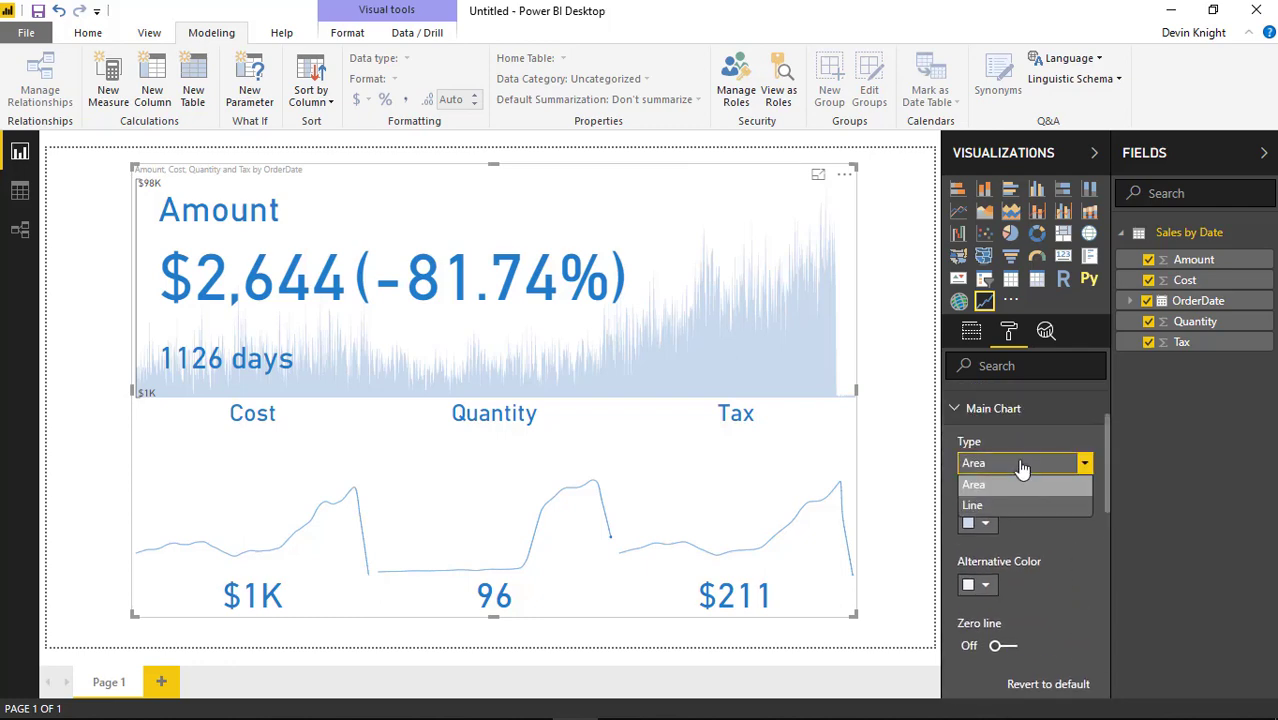
{"action": "left_click", "coordinate": [1010, 506]}
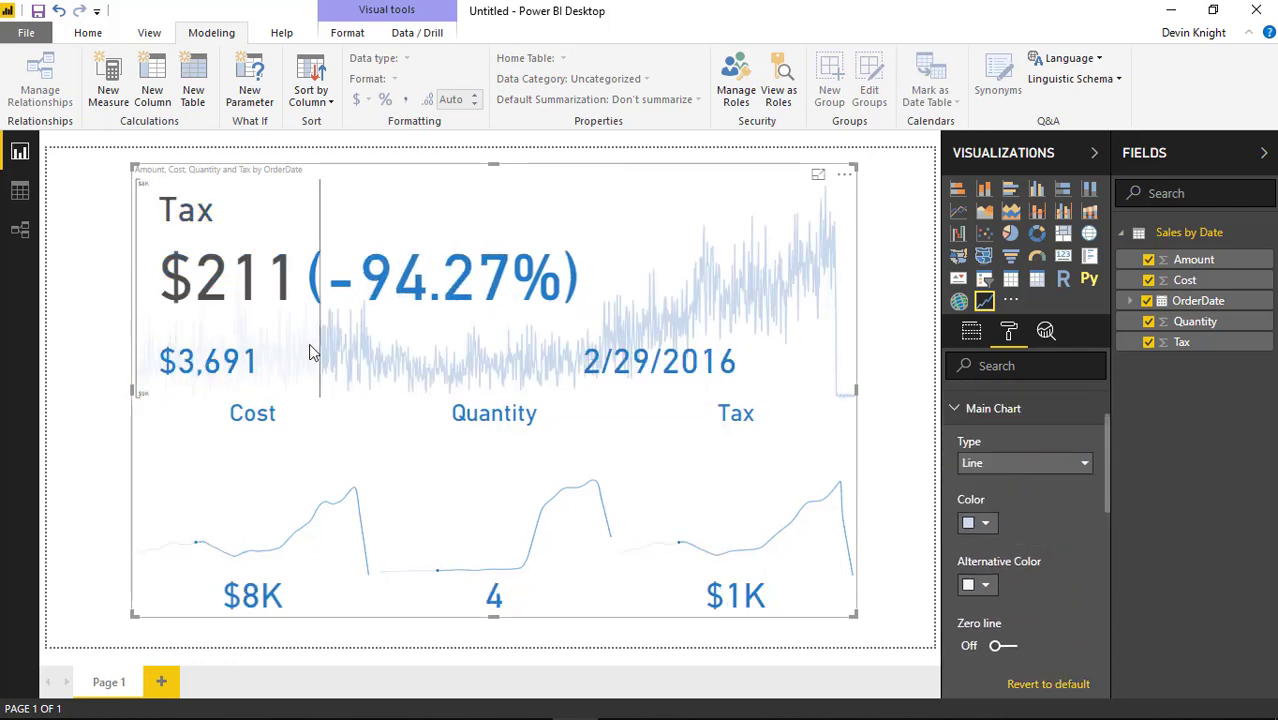
{"action": "left_click", "coordinate": [1018, 463]}
{"action": "left_click", "coordinate": [1015, 486]}
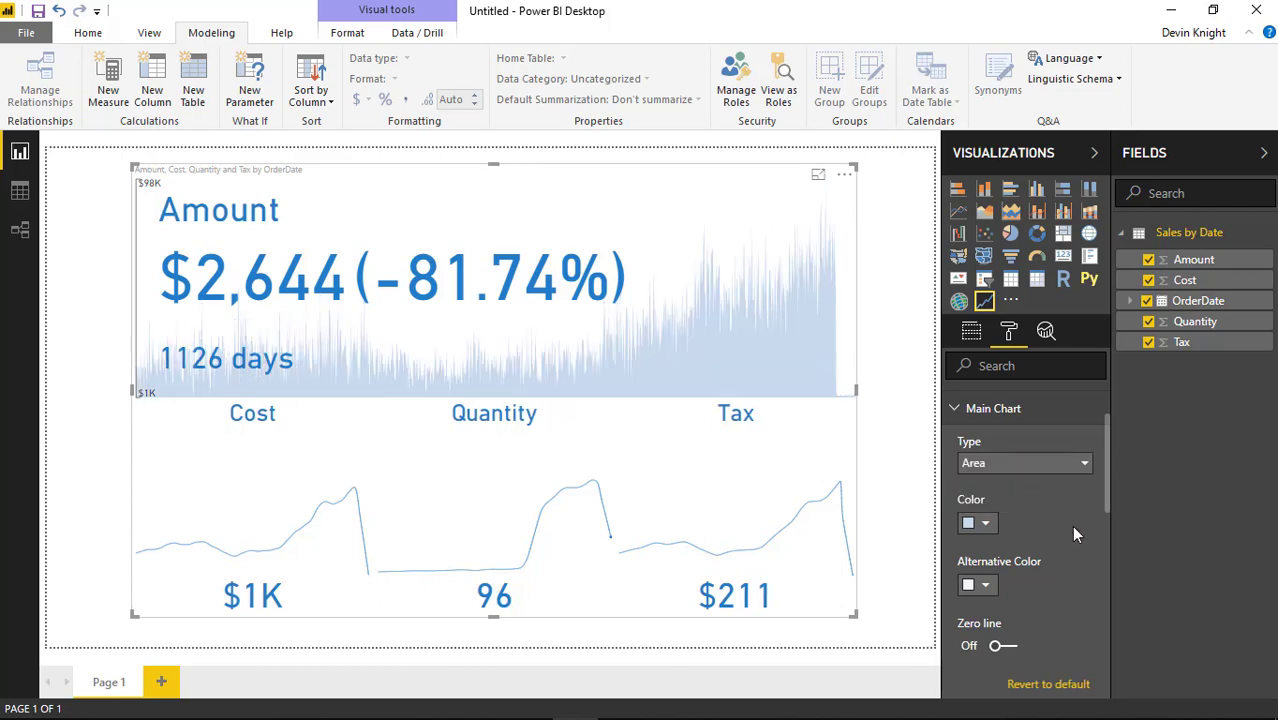
Set the main chart's color to yellow and its alternative color to light blue, with the zero line turned on
{"action": "left_click", "coordinate": [979, 523]}
{"action": "left_click", "coordinate": [1047, 472]}
{"action": "left_click", "coordinate": [984, 586]}
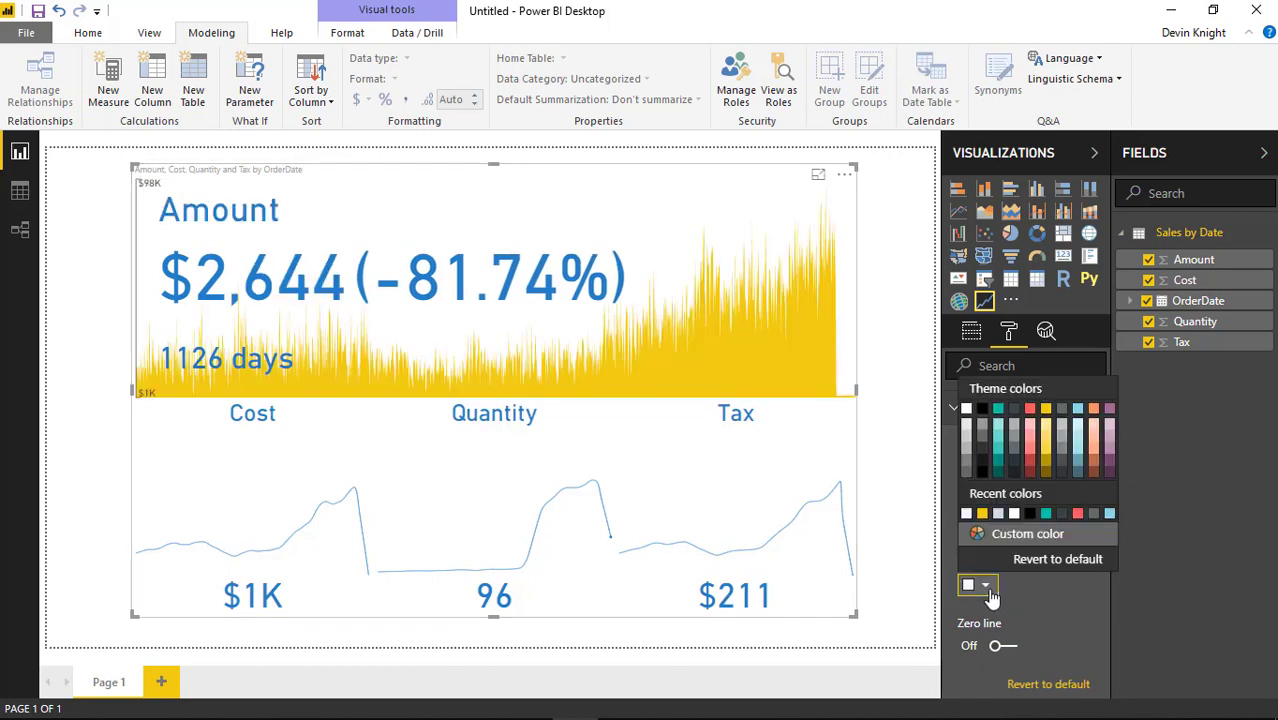
{"action": "left_click", "coordinate": [1076, 428]}
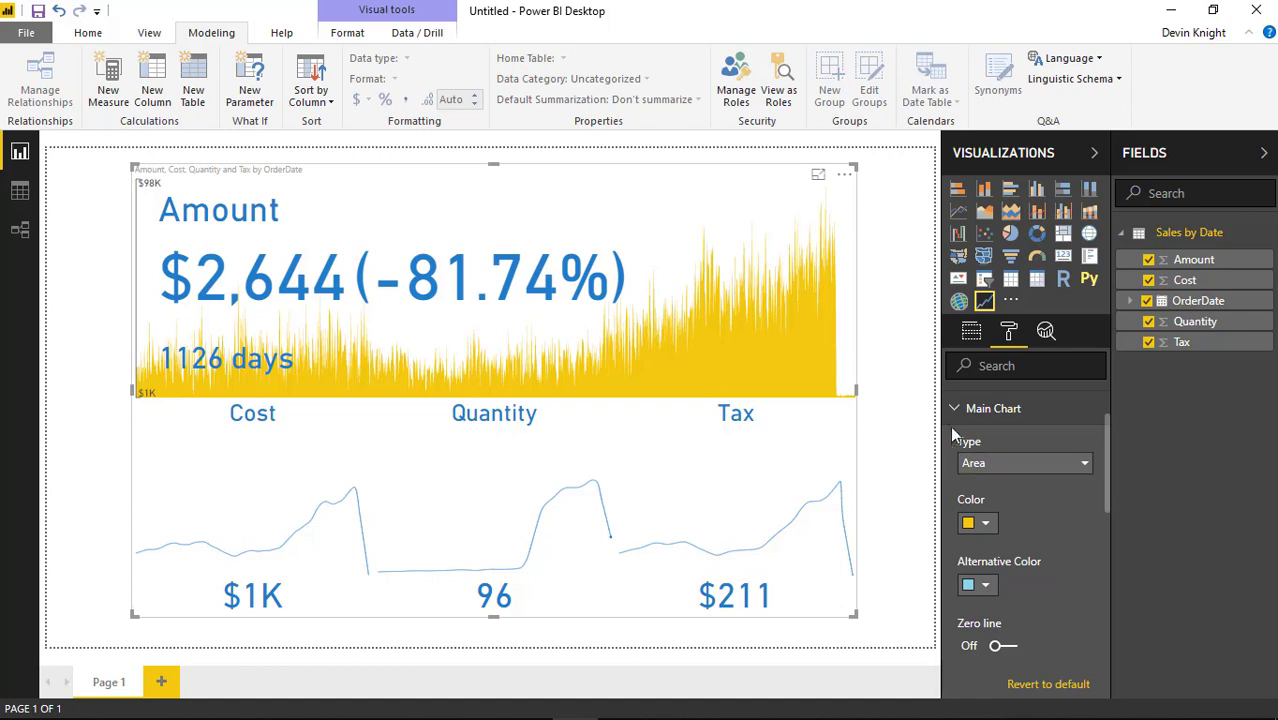
{"action": "left_click", "coordinate": [999, 648]}
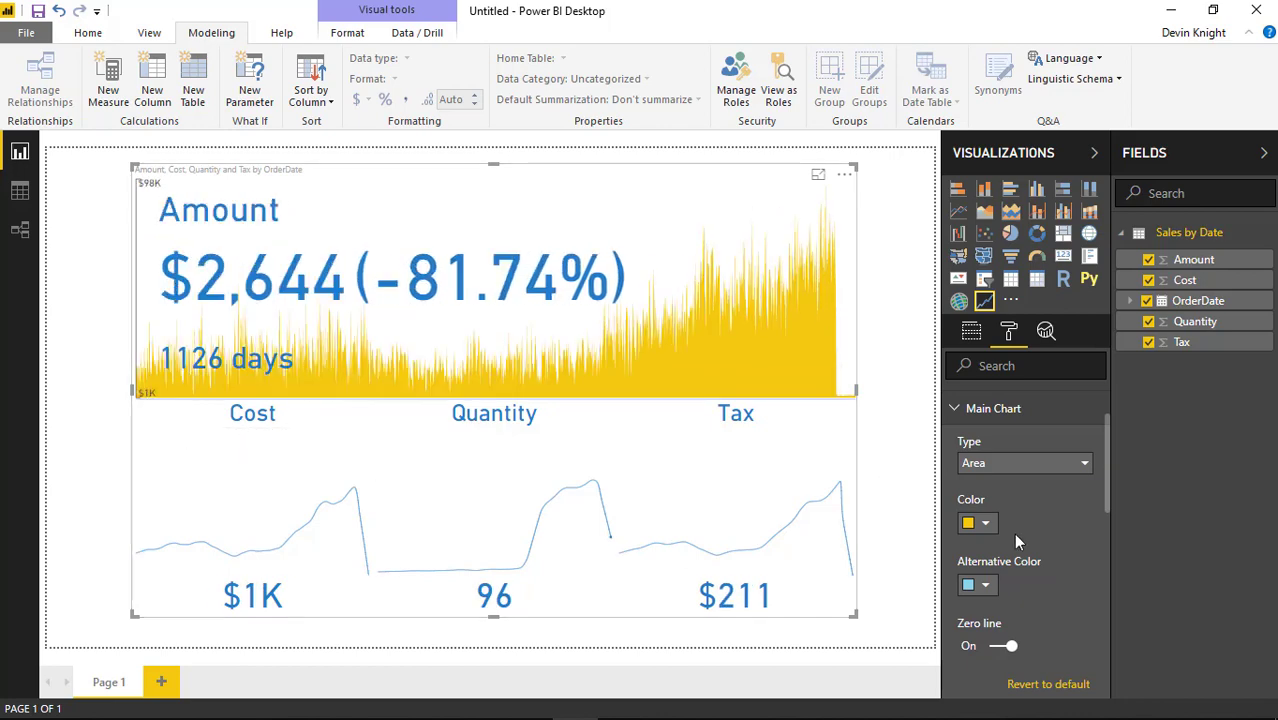
{"action": "left_click", "coordinate": [956, 408]}
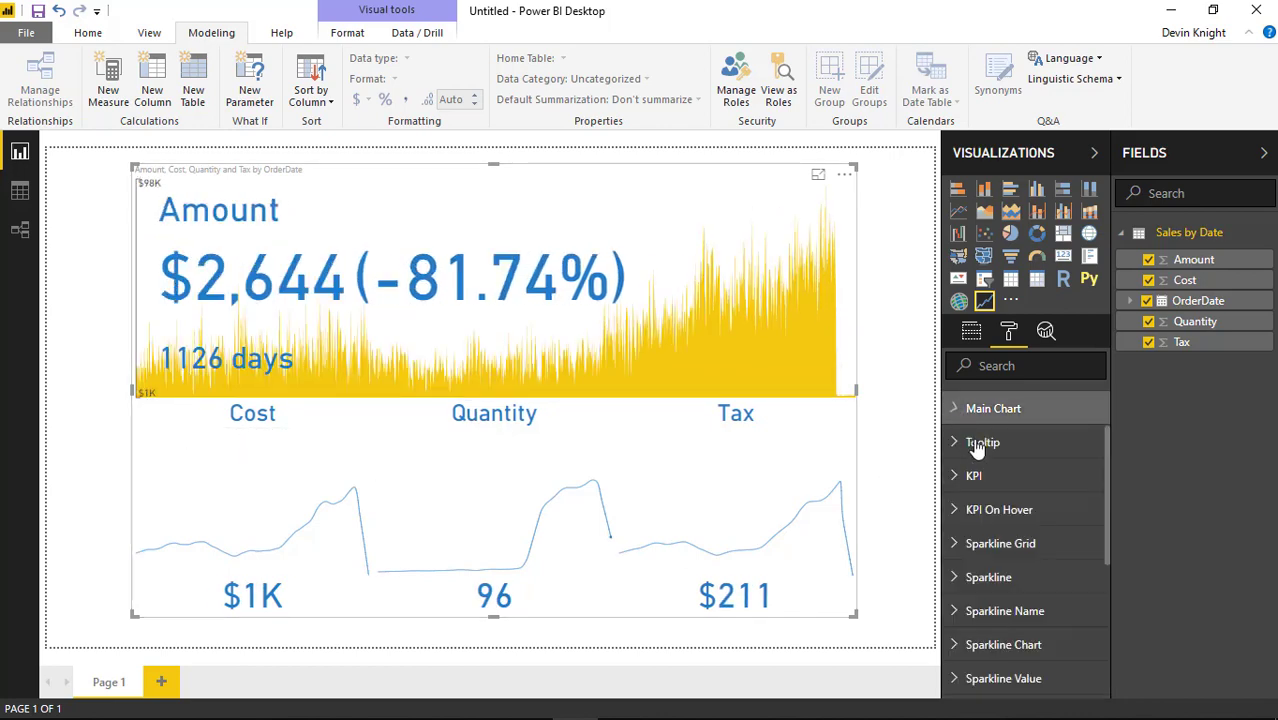
Turn off Date Difference and Variance in the tooltip settings for Quantity and compare its sparkline tooltip with the one for Tax
{"action": "left_click", "coordinate": [955, 444]}
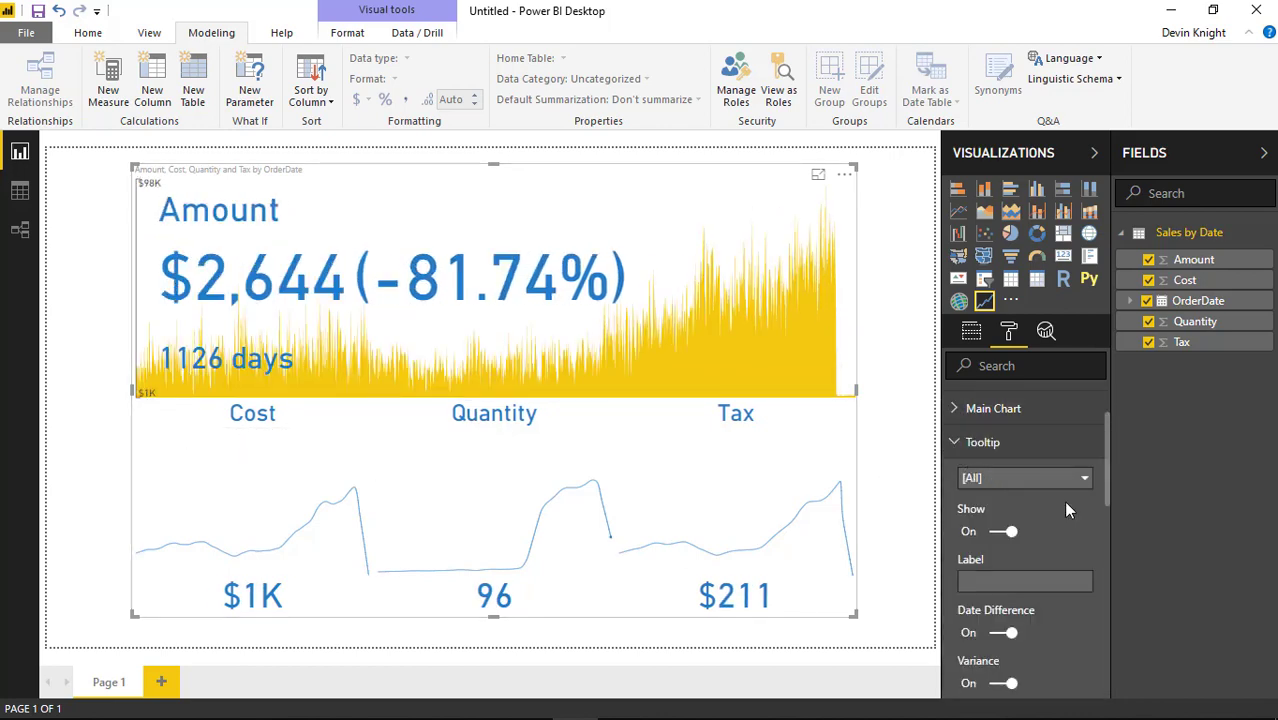
{"action": "mouse_move", "coordinate": [763, 375]}
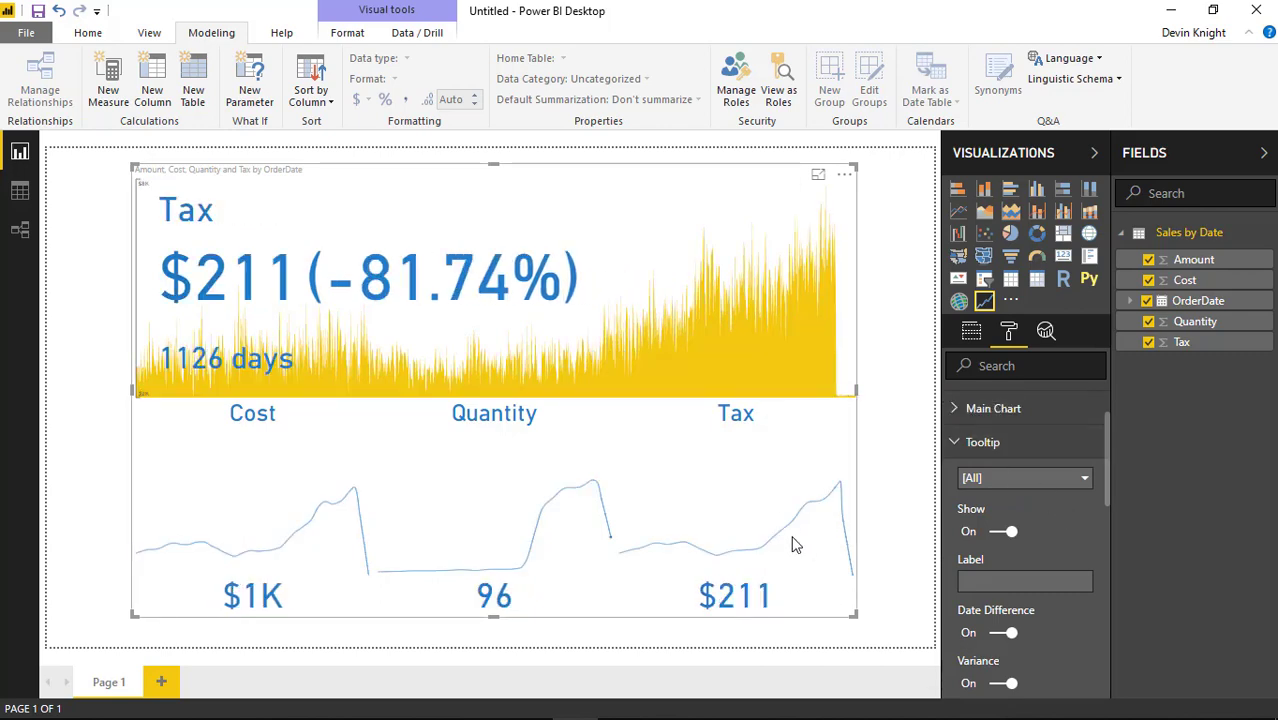
{"action": "left_click", "coordinate": [1036, 490]}
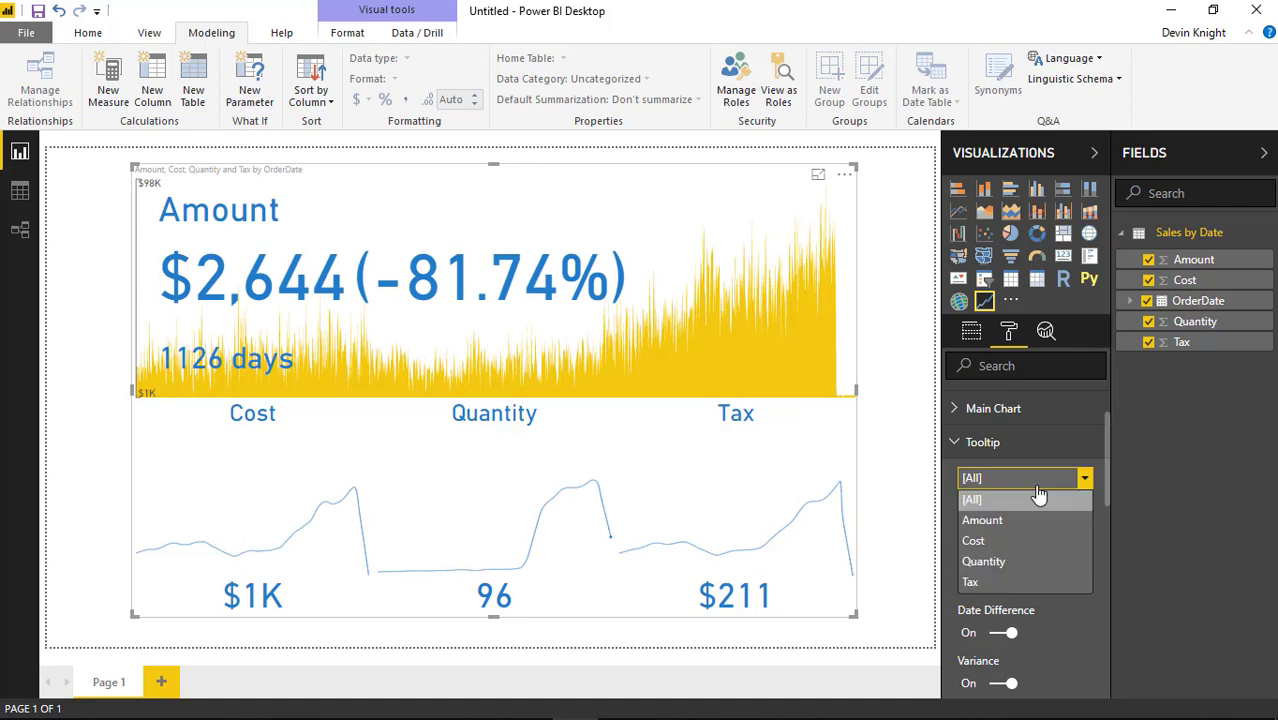
{"action": "left_click", "coordinate": [987, 564]}
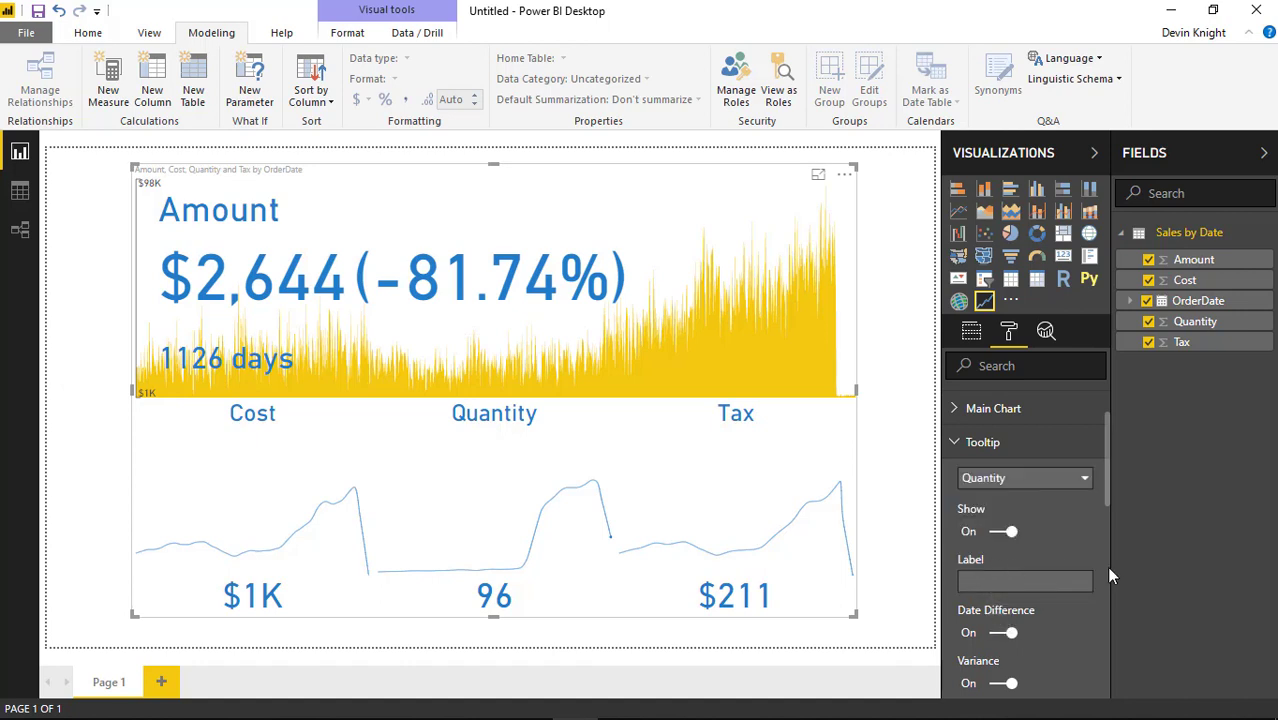
{"action": "scroll", "coordinate": [1106, 566], "scroll_direction": "down", "scroll_amount": 2}
{"action": "left_click", "coordinate": [1005, 522]}
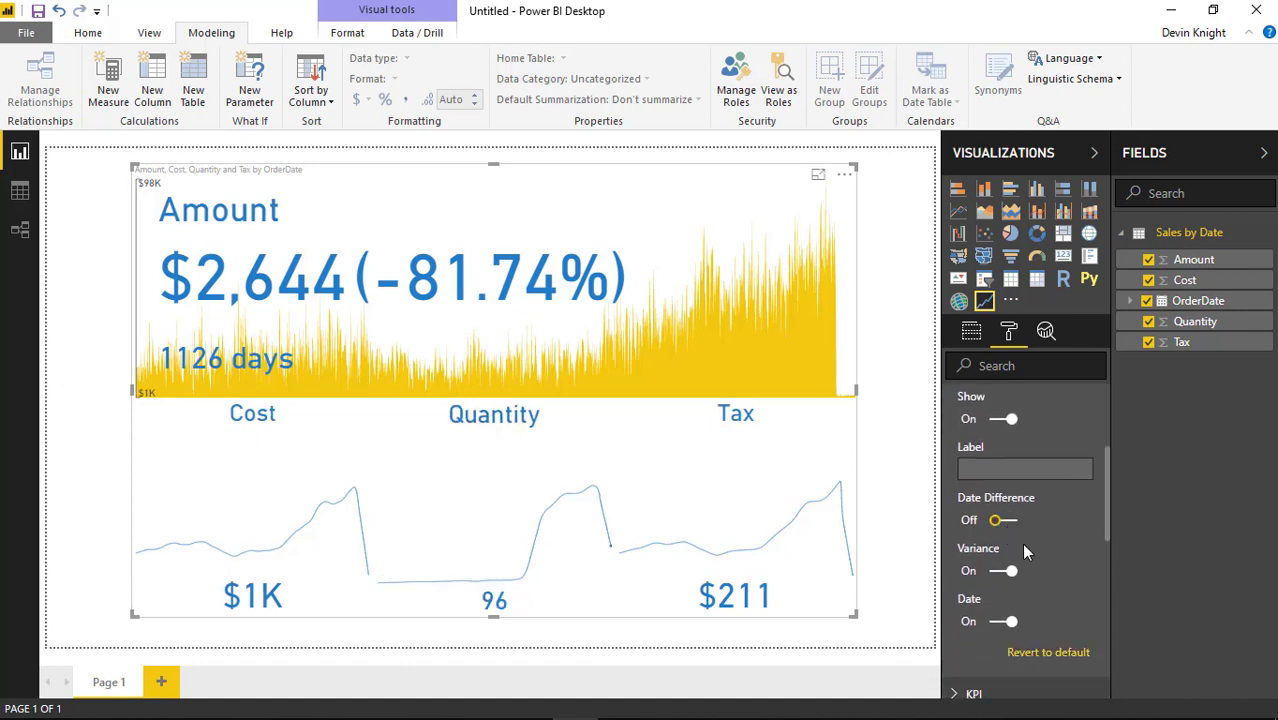
{"action": "left_click", "coordinate": [1007, 576]}
{"action": "scroll", "coordinate": [1011, 505], "scroll_direction": "up", "scroll_amount": 2}
{"action": "mouse_move", "coordinate": [550, 513]}
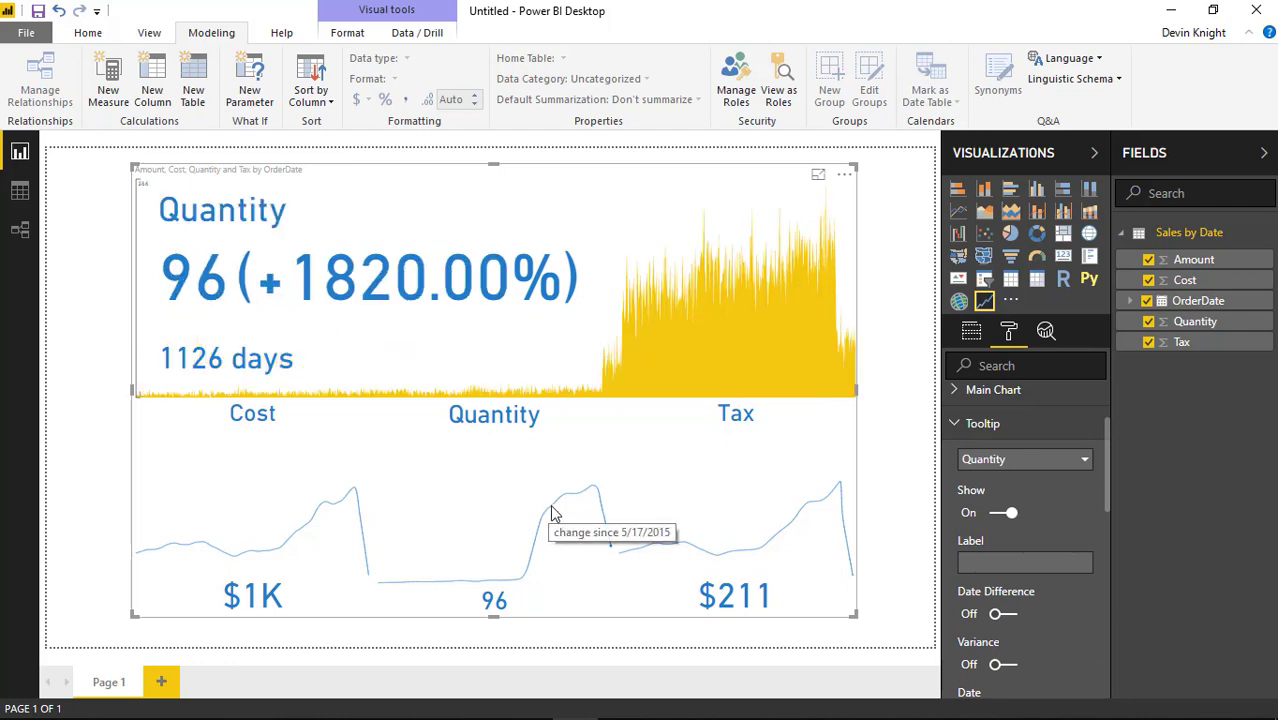
{"action": "mouse_move", "coordinate": [786, 536]}
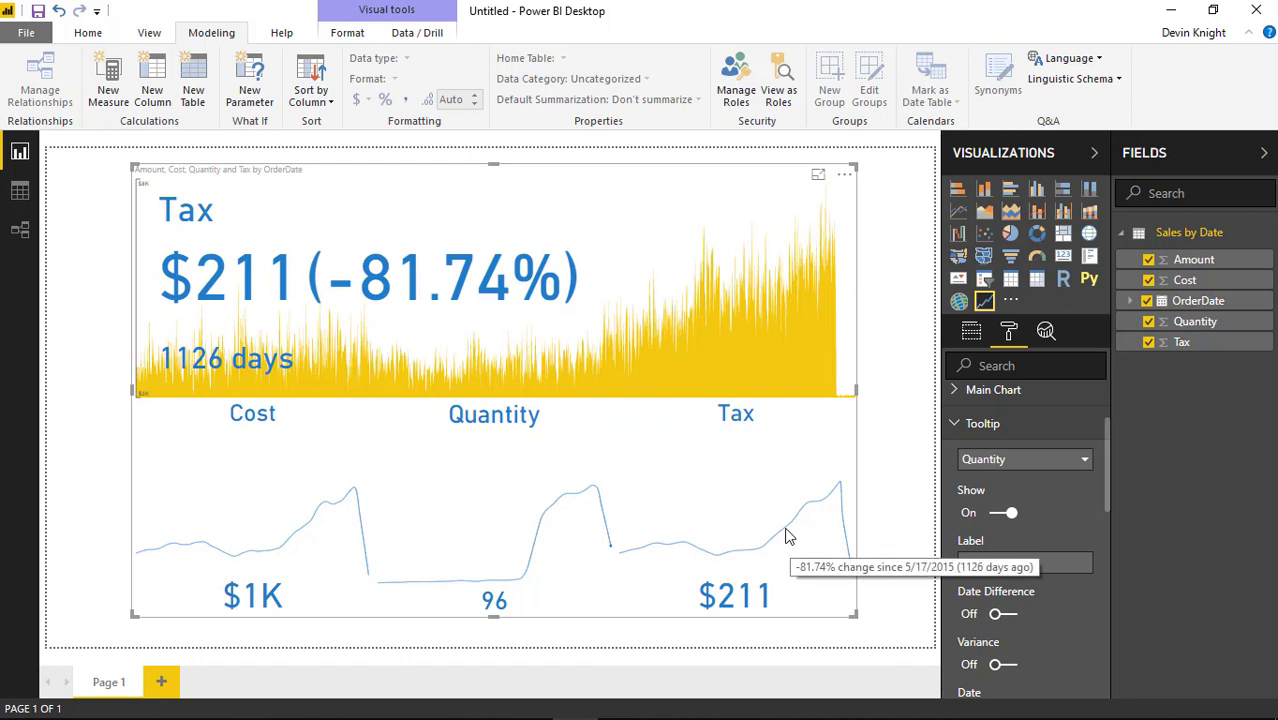
Turn off Date in the tooltip settings for Amount and check the tooltip on the main chart
{"action": "left_click", "coordinate": [1082, 459]}
{"action": "left_click", "coordinate": [1005, 503]}
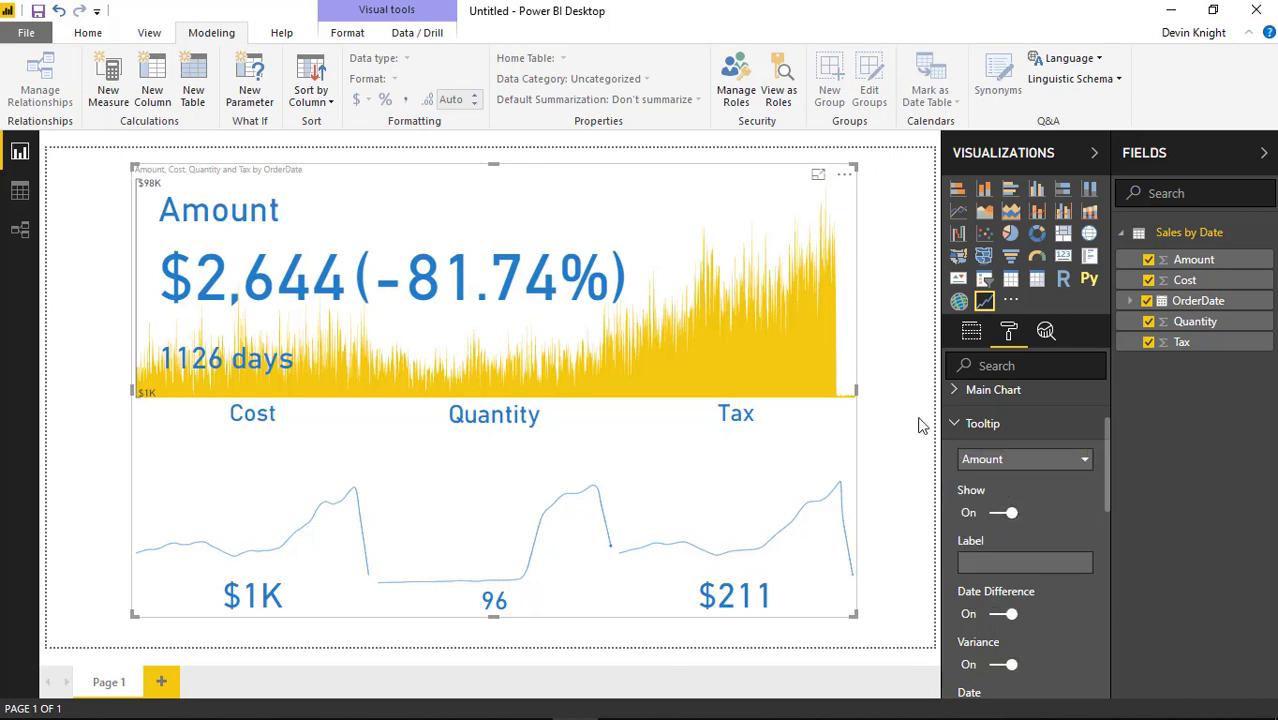
{"action": "mouse_move", "coordinate": [766, 371]}
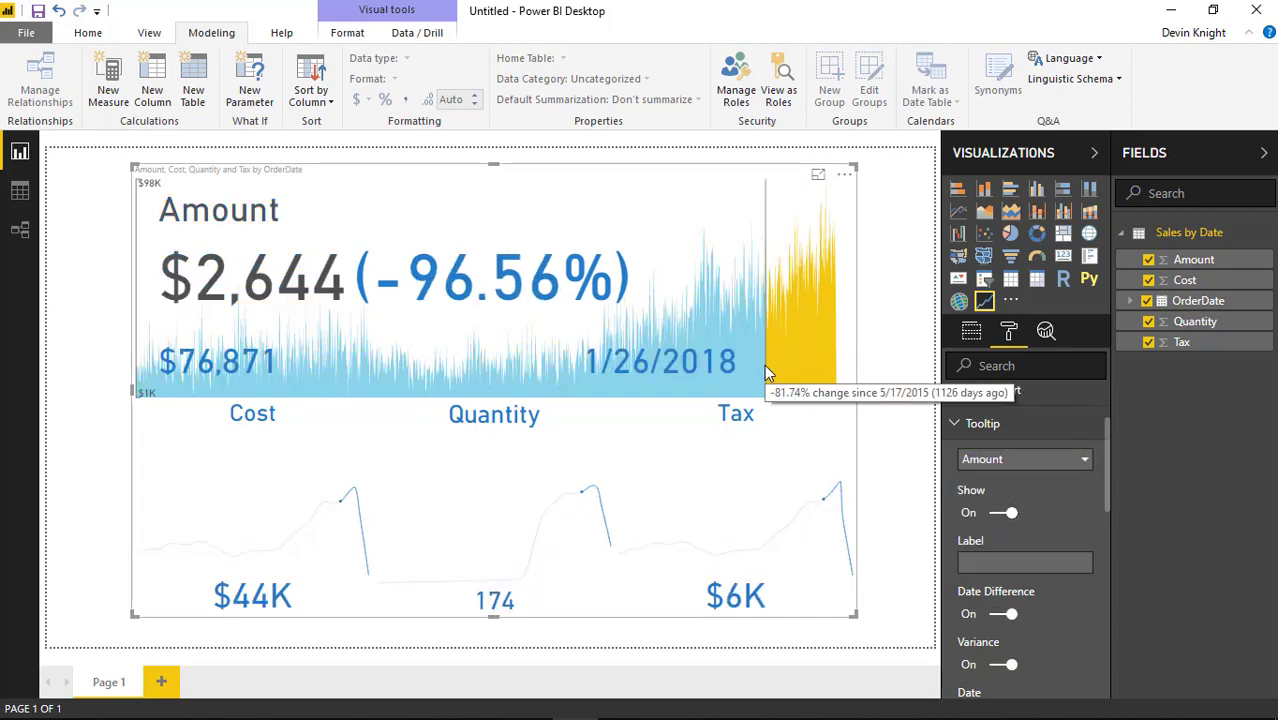
{"action": "scroll", "coordinate": [1012, 615], "scroll_direction": "down", "scroll_amount": 2}
{"action": "left_click", "coordinate": [1006, 621]}
{"action": "mouse_move", "coordinate": [792, 349]}
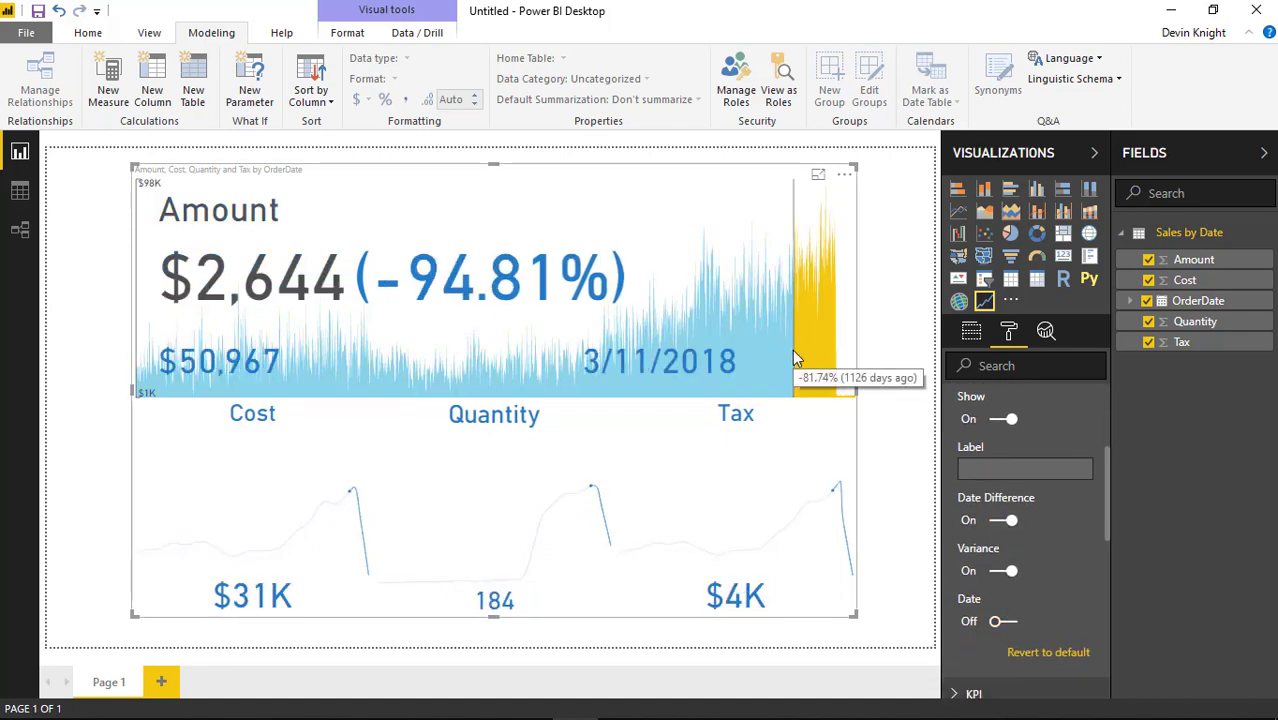
{"action": "left_click", "coordinate": [833, 386]}
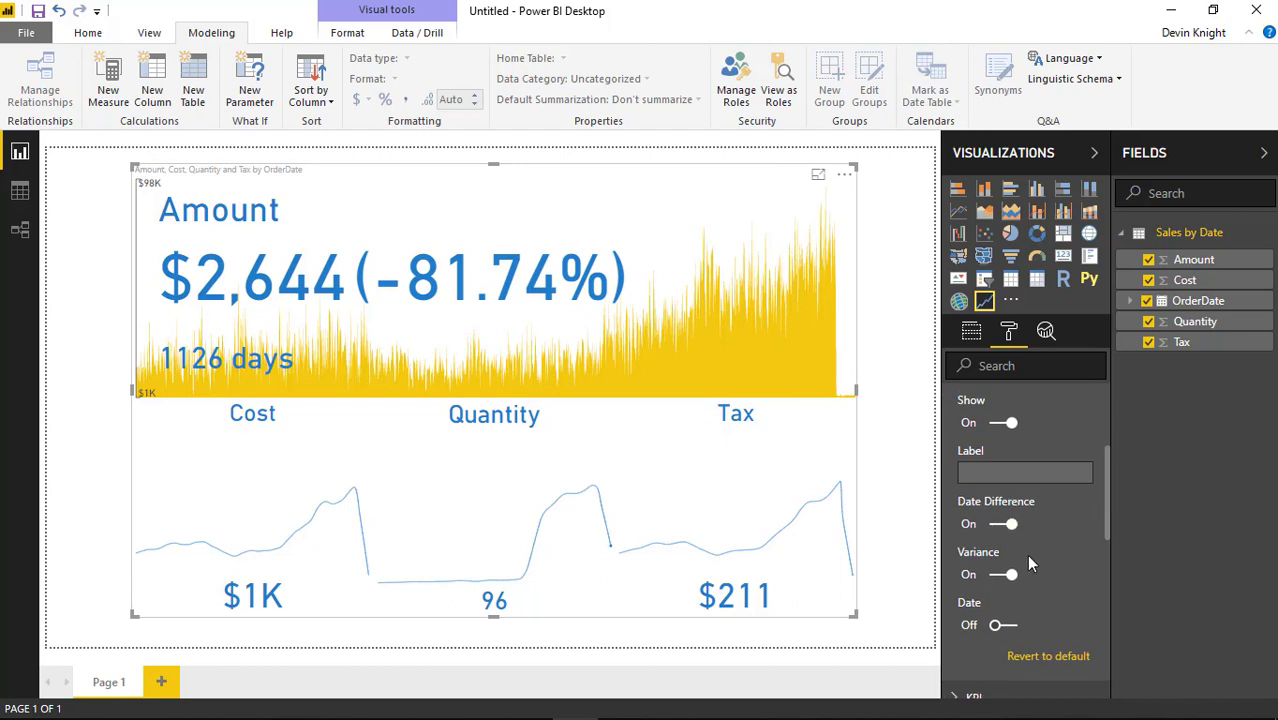
{"action": "scroll", "coordinate": [1026, 554], "scroll_direction": "up", "scroll_amount": 2}
{"action": "left_click", "coordinate": [797, 554]}
{"action": "scroll", "coordinate": [1025, 573], "scroll_direction": "down", "scroll_amount": 4}
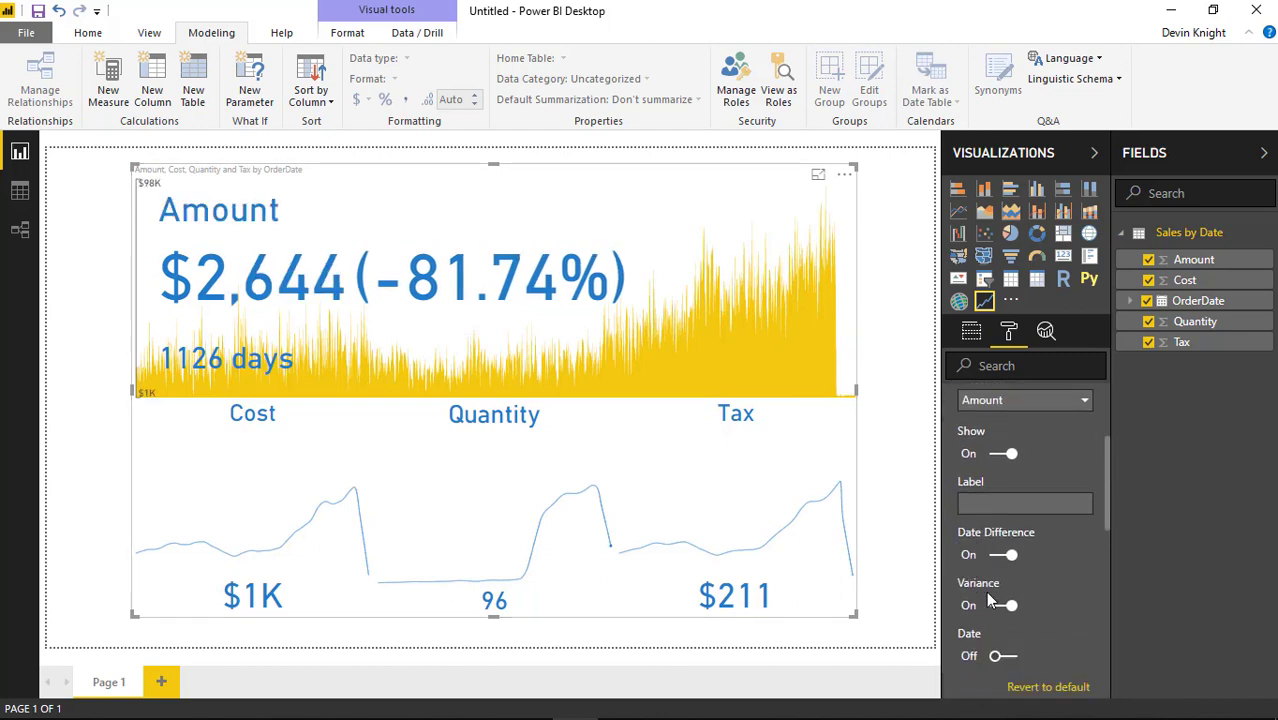
{"action": "scroll", "coordinate": [1033, 569], "scroll_direction": "up", "scroll_amount": 2}
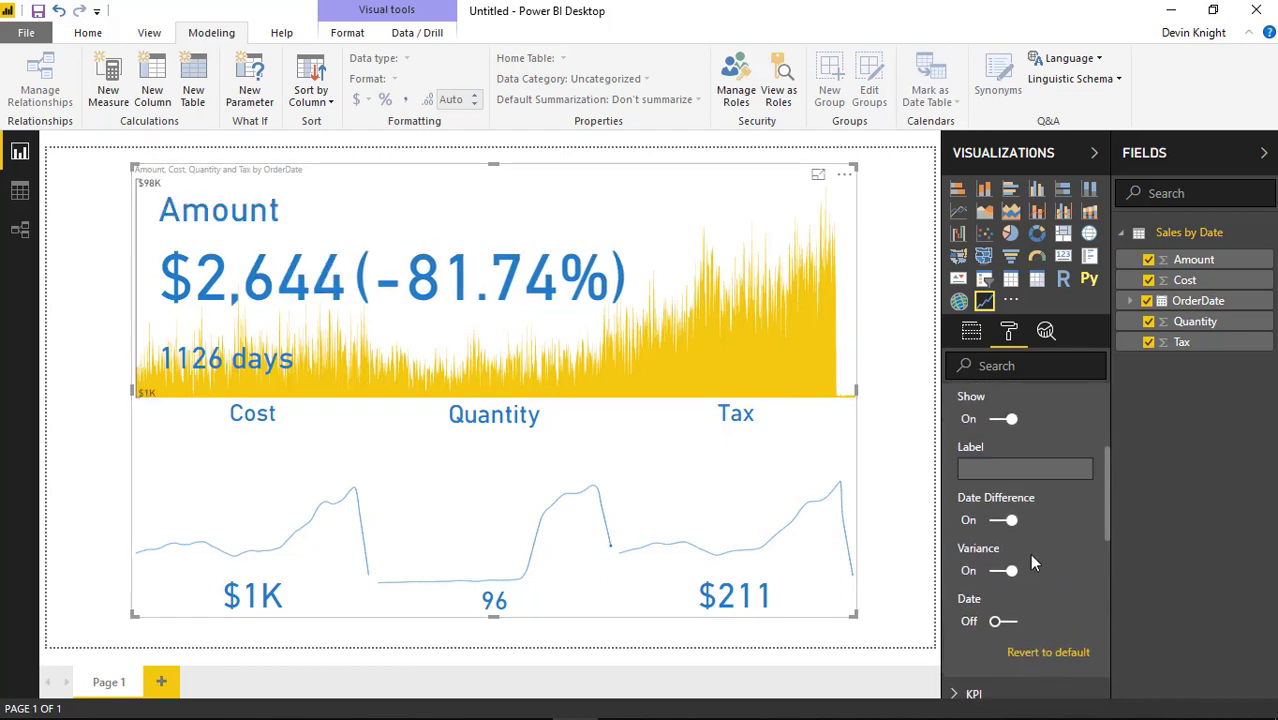
{"action": "scroll", "coordinate": [1000, 520], "scroll_direction": "up", "scroll_amount": 2}
Try the tooltip label "aasdfasdf:" for Amount on the main chart and clear it again
{"action": "left_click", "coordinate": [1009, 561]}
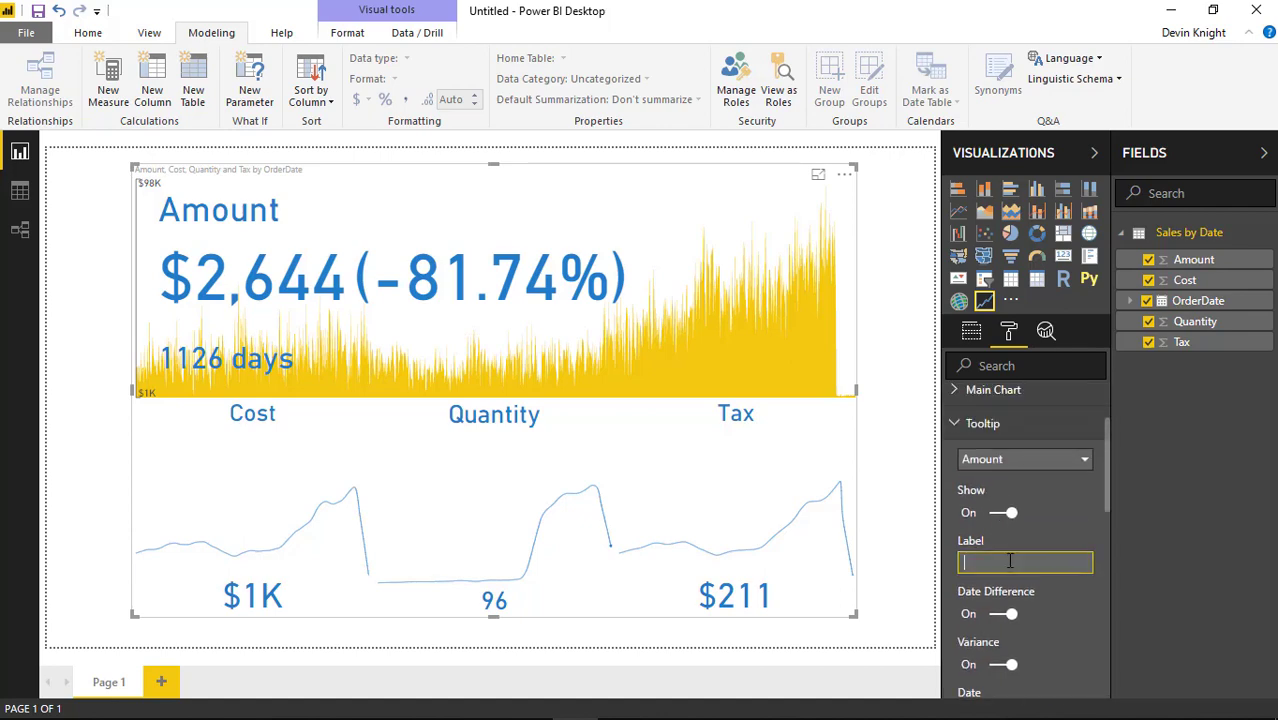
{"action": "type", "text": "aasdfasdf:"}
{"action": "mouse_move", "coordinate": [755, 350]}
{"action": "key", "text": "ctrl+a"}
{"action": "key", "text": "BackSpace"}
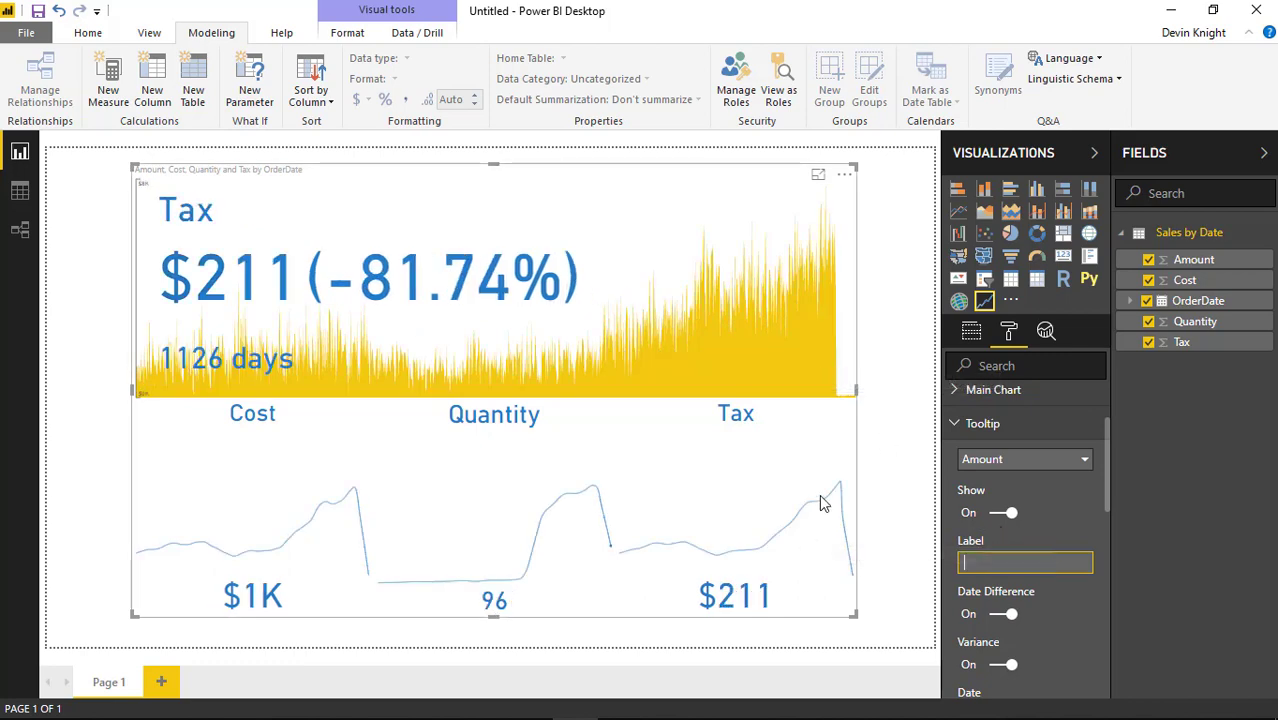
Reselect the Multi KPI visual and turn off Auto Font Size in its KPI formatting
{"action": "left_click", "coordinate": [896, 451]}
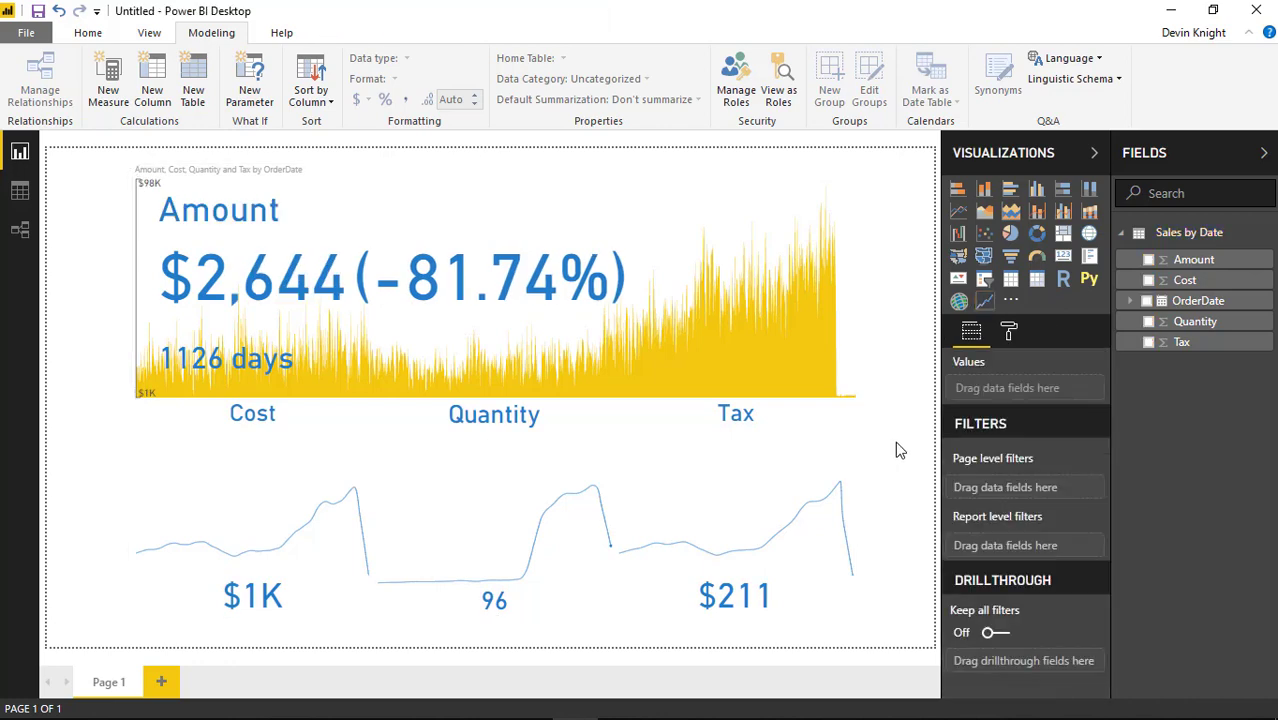
{"action": "left_click", "coordinate": [856, 334]}
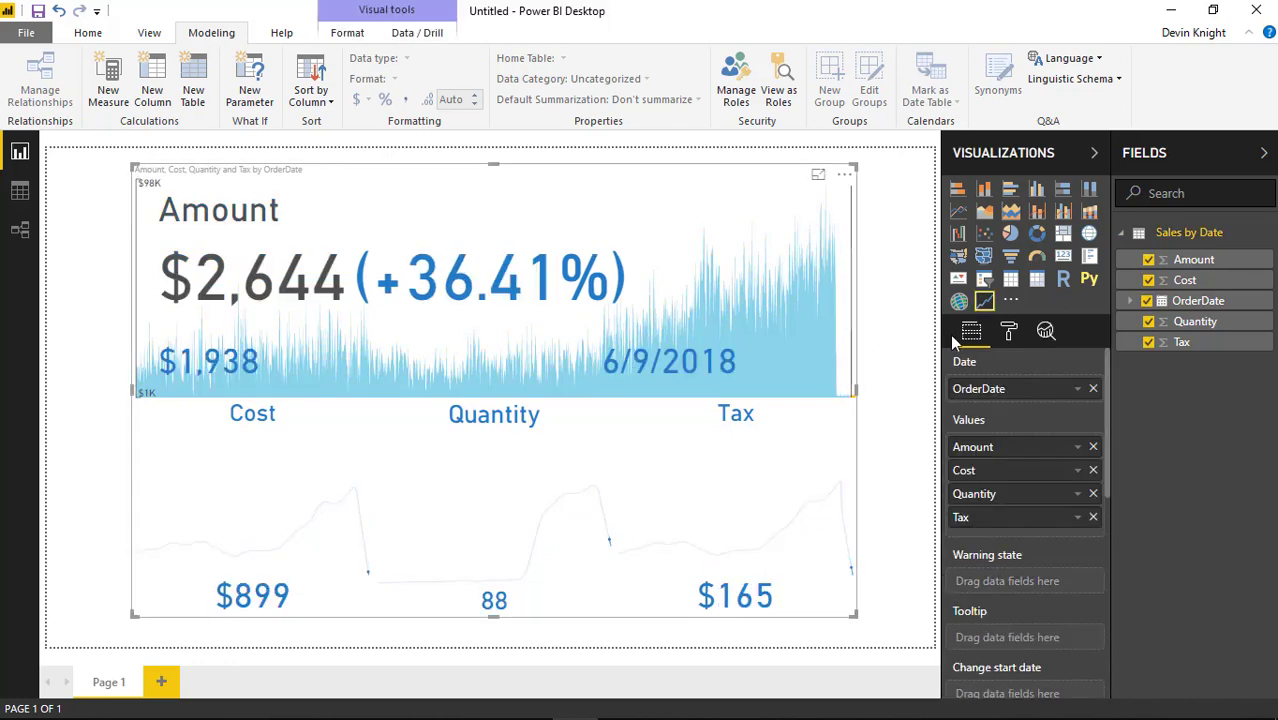
{"action": "left_click", "coordinate": [1009, 332]}
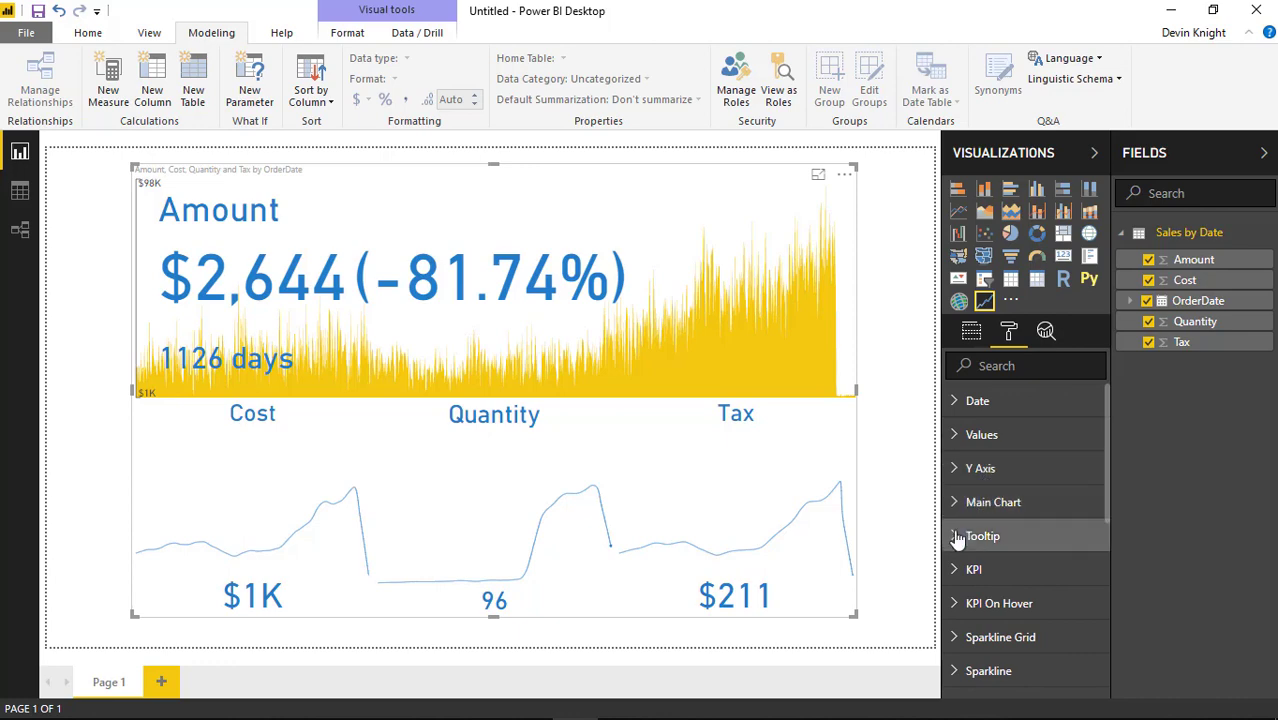
{"action": "left_click", "coordinate": [970, 569]}
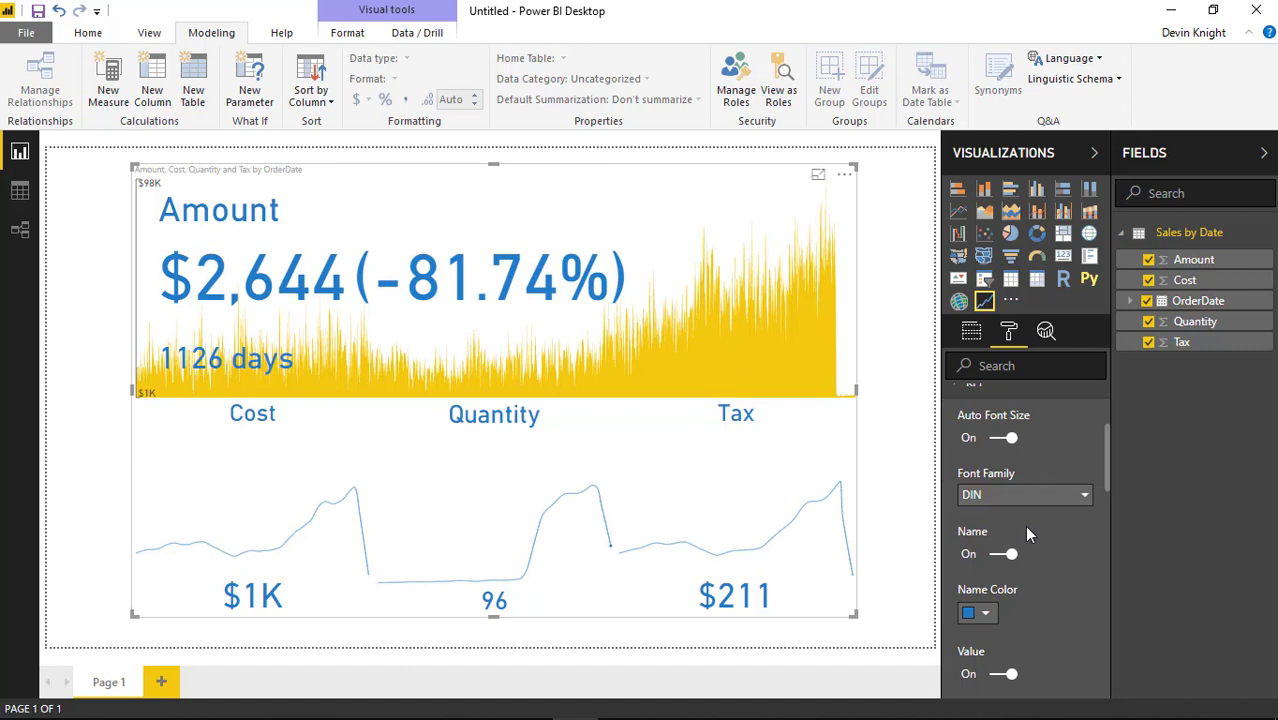
{"action": "left_click", "coordinate": [1008, 440]}
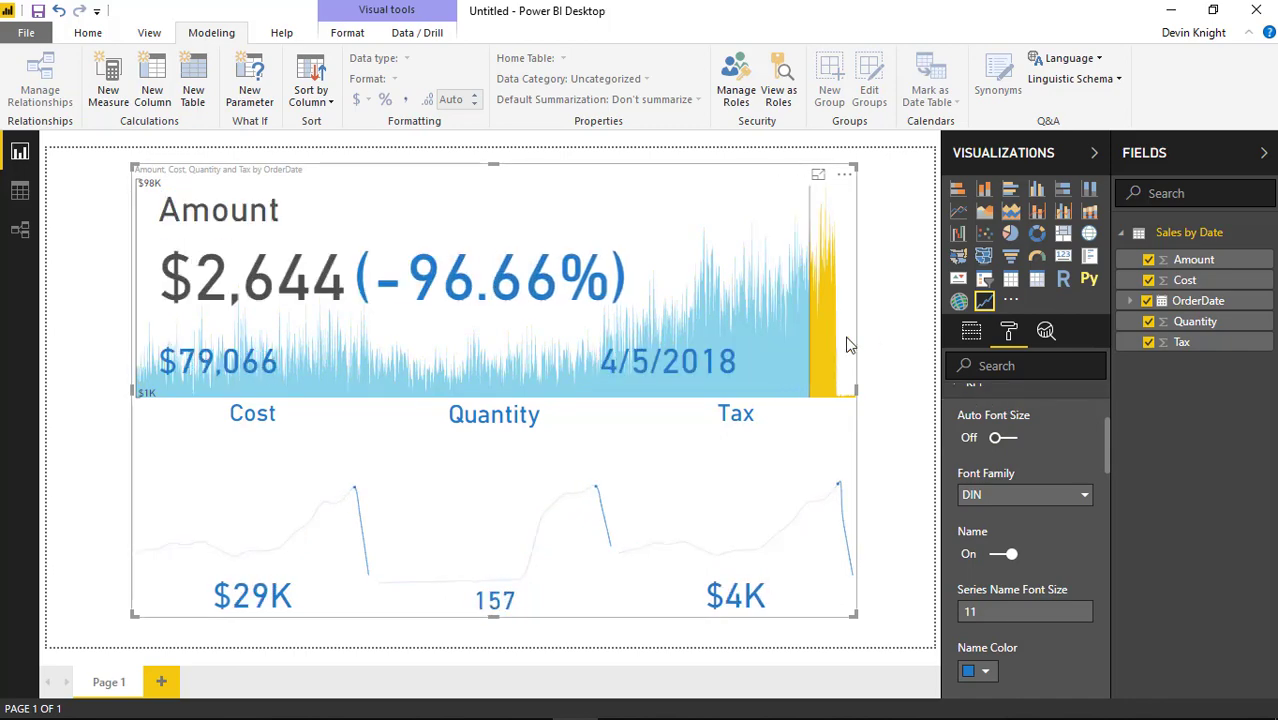
{"action": "scroll", "coordinate": [960, 480], "scroll_direction": "up", "scroll_amount": 1}
{"action": "left_click", "coordinate": [960, 480]}
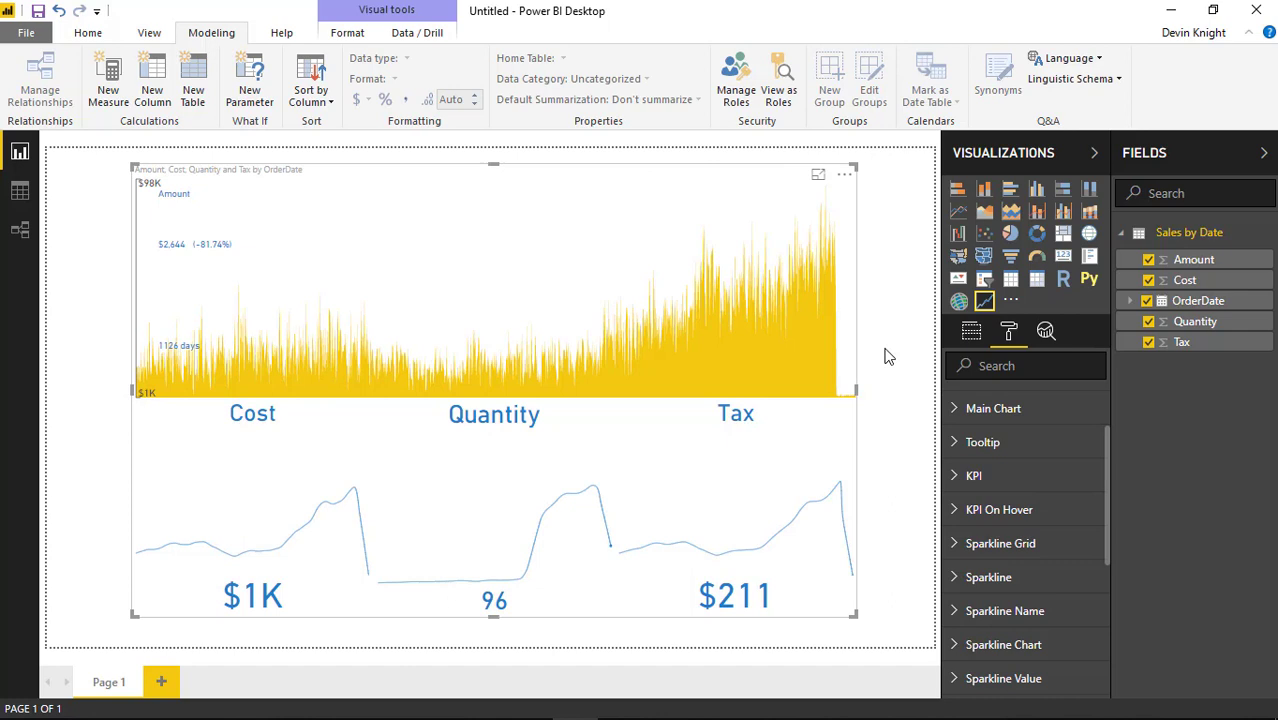
Set the KPI's series name font size to 49 and its name color to purple
{"action": "left_click", "coordinate": [972, 476]}
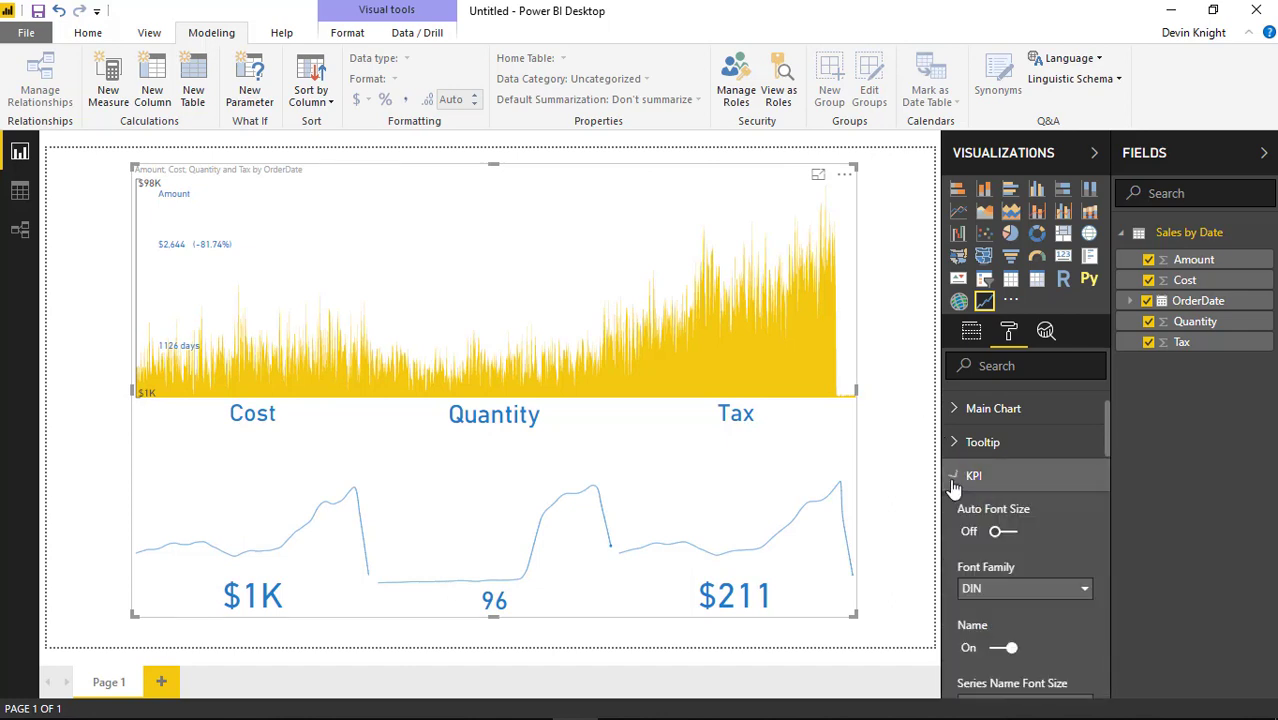
{"action": "scroll", "coordinate": [1020, 525], "scroll_direction": "down", "scroll_amount": 2}
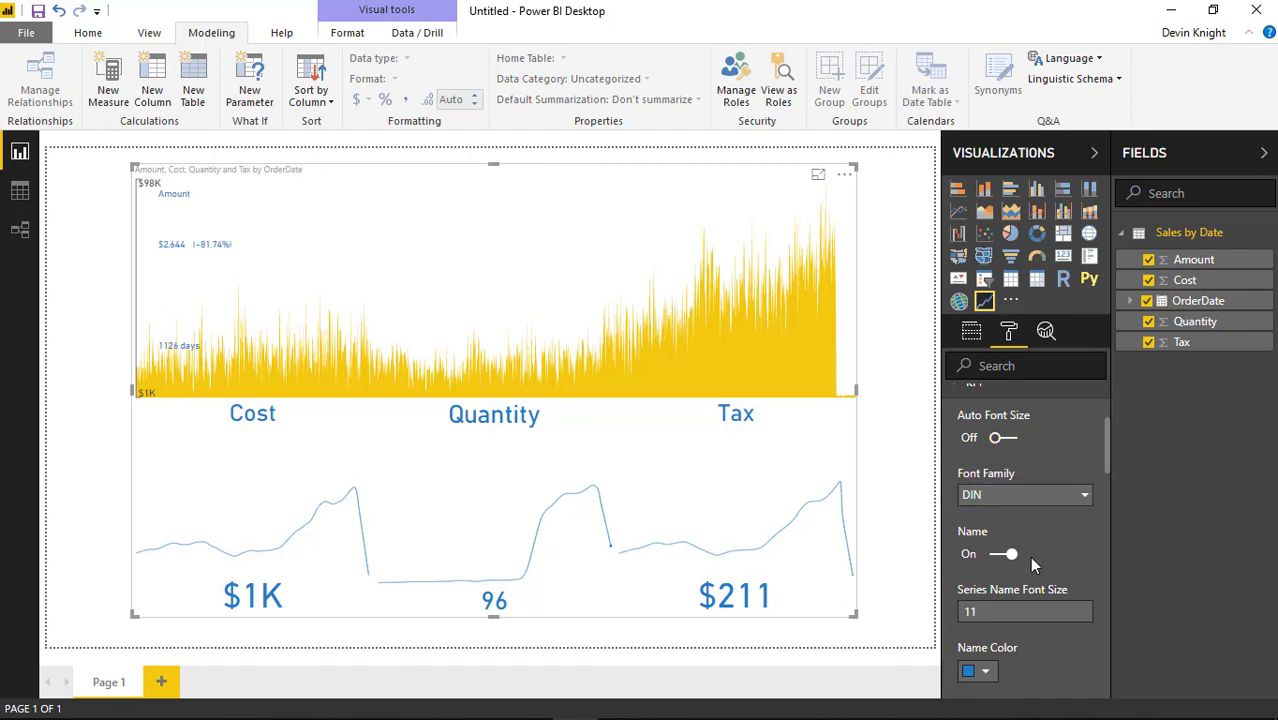
{"action": "left_click", "coordinate": [1029, 611]}
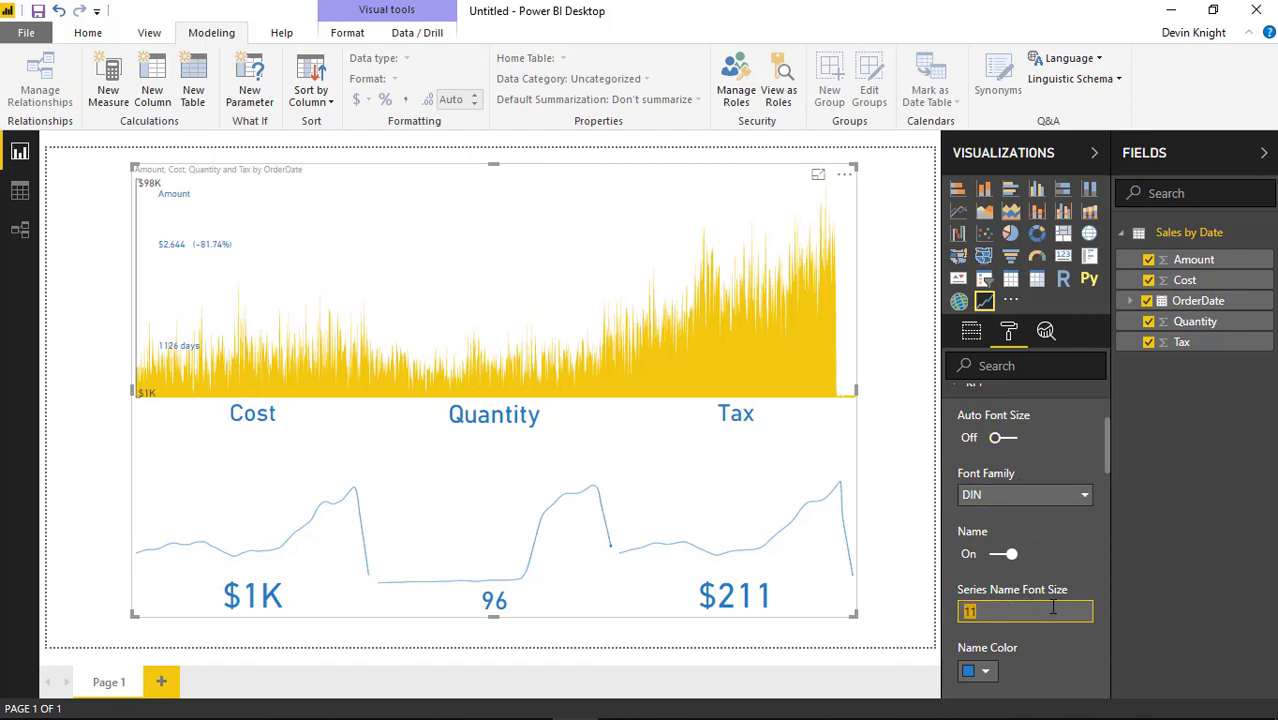
{"action": "key", "text": "Return"}
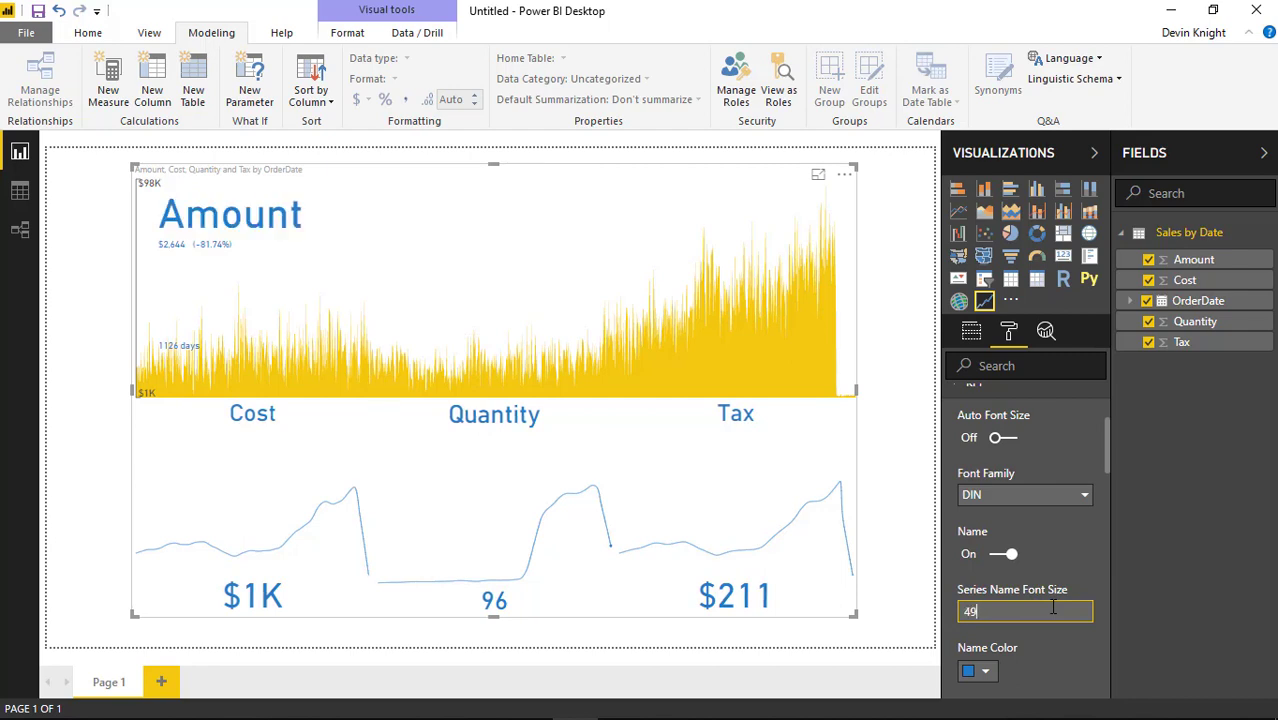
{"action": "scroll", "coordinate": [1062, 649], "scroll_direction": "down", "scroll_amount": 3}
{"action": "left_click", "coordinate": [991, 588]}
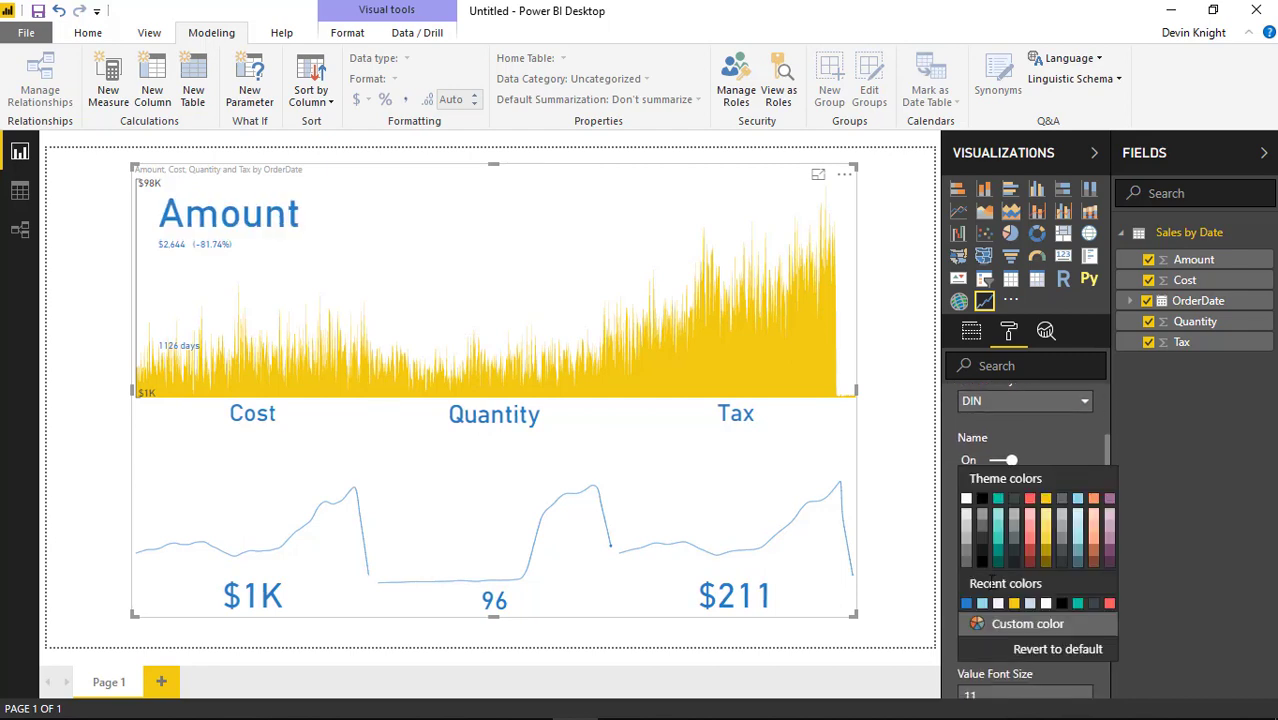
{"action": "left_click", "coordinate": [1106, 502]}
Set the KPI's value color to the same purple as the series name
{"action": "scroll", "coordinate": [1064, 570], "scroll_direction": "down", "scroll_amount": 3}
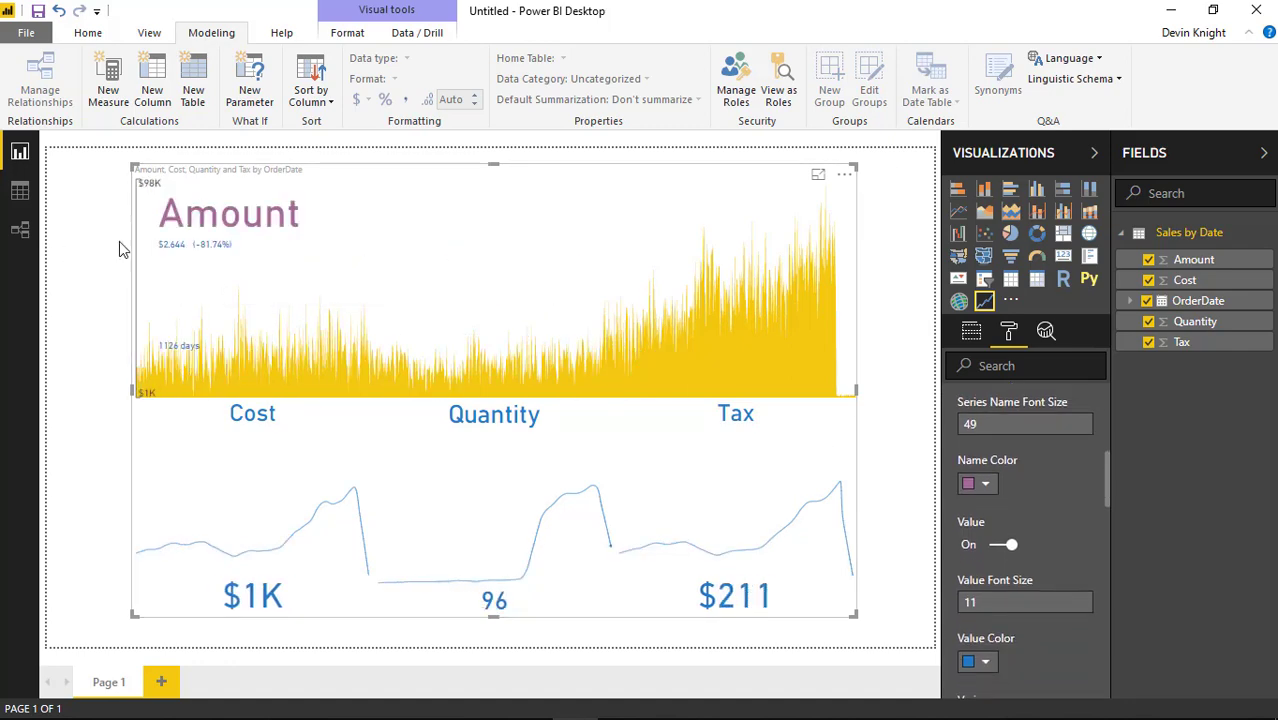
{"action": "scroll", "coordinate": [991, 575], "scroll_direction": "down", "scroll_amount": 3}
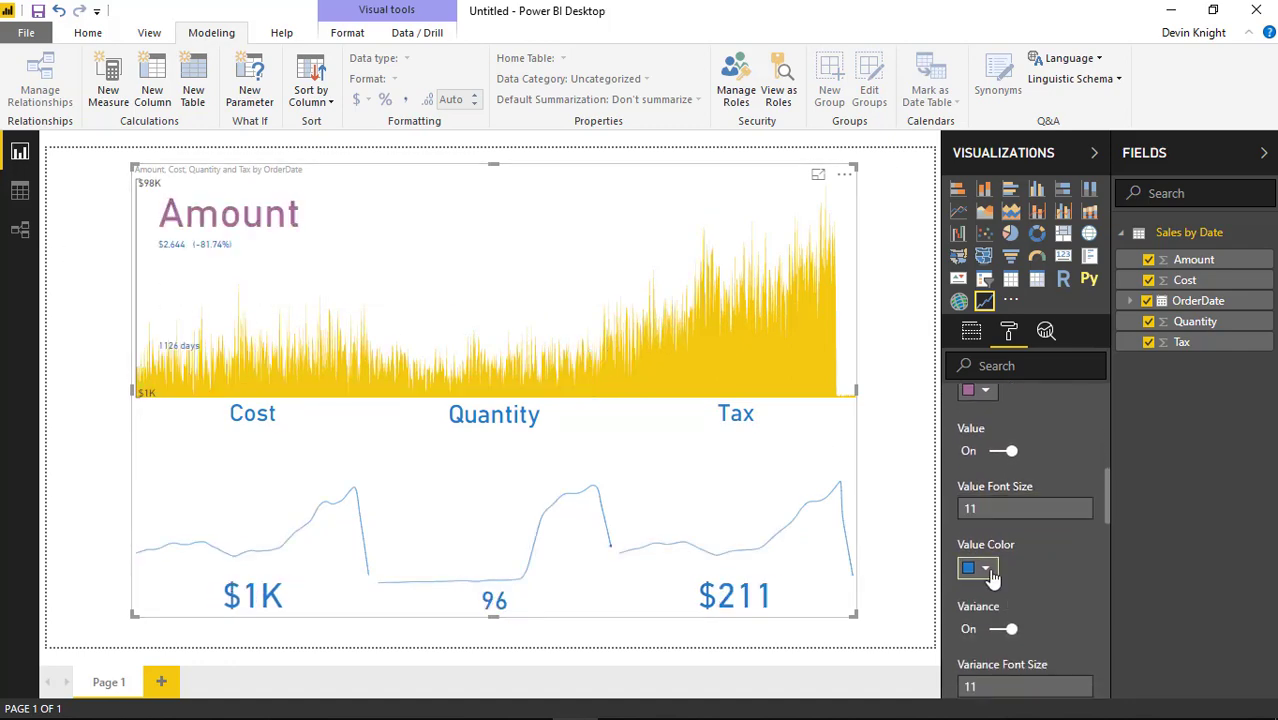
{"action": "left_click", "coordinate": [984, 568]}
{"action": "left_click", "coordinate": [968, 500]}
Set the KPI's variance font size to 50 and its variance color to purple
{"action": "scroll", "coordinate": [1007, 575], "scroll_direction": "down", "scroll_amount": 6}
{"action": "left_click_drag", "start_coordinate": [994, 499], "coordinate": [927, 502]}
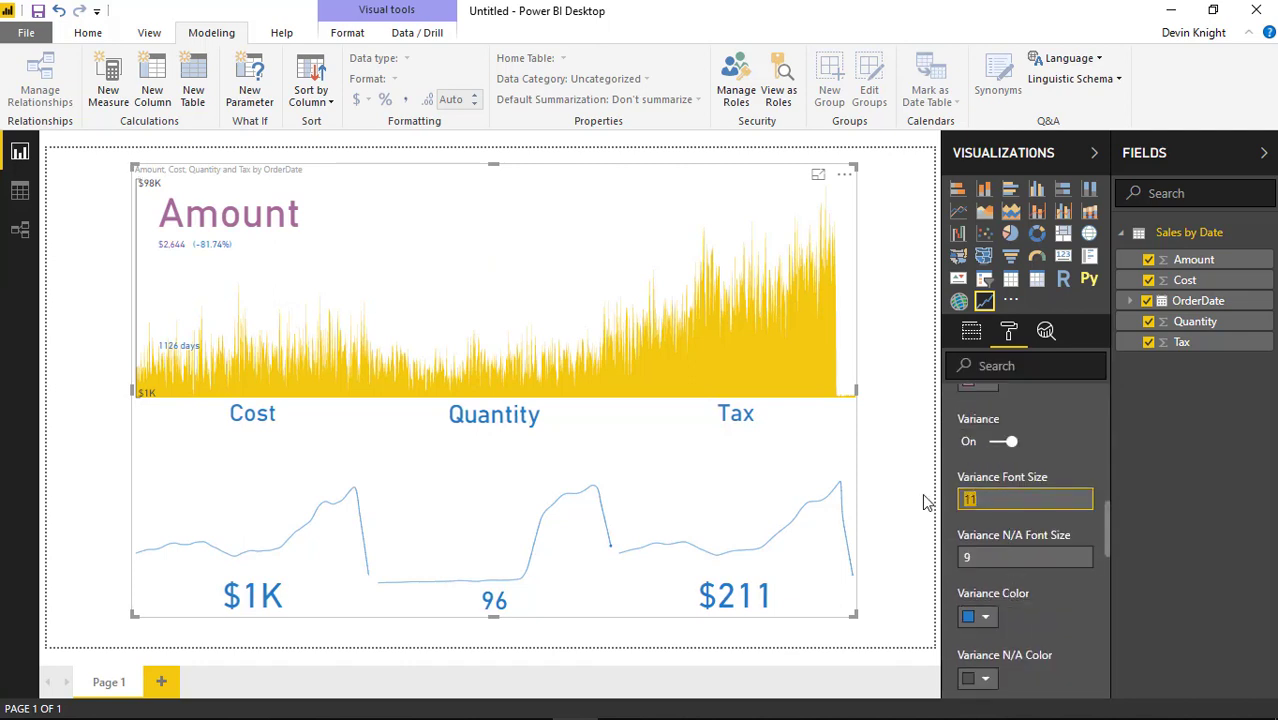
{"action": "type", "text": "50"}
{"action": "key", "text": "Return"}
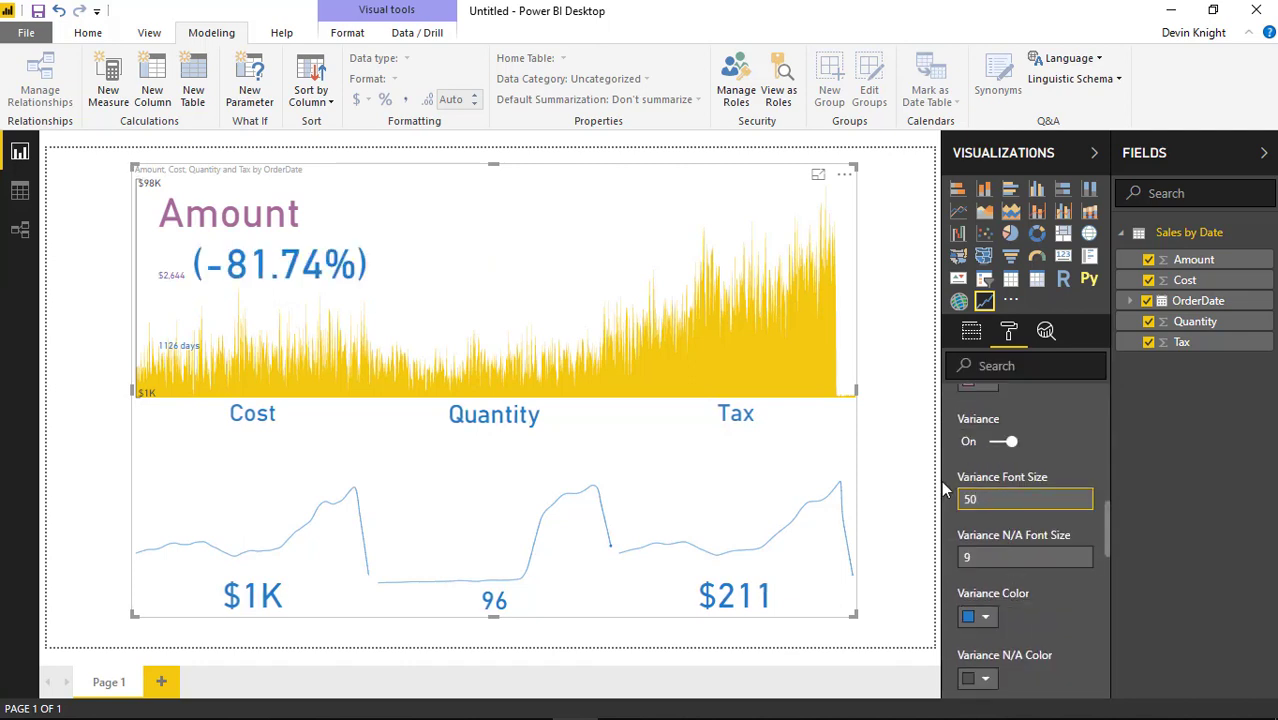
{"action": "left_click", "coordinate": [986, 618]}
{"action": "left_click", "coordinate": [982, 545]}
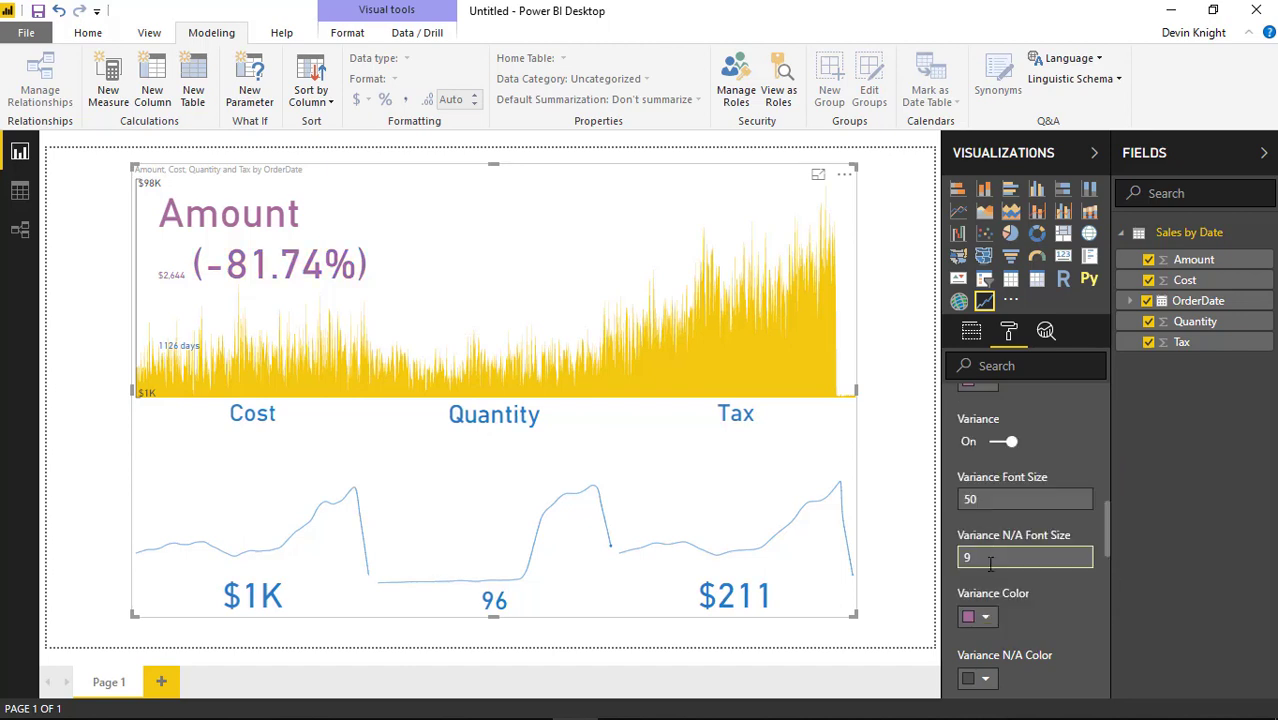
Set the KPI's date font size to 50 and its date color to purple
{"action": "scroll", "coordinate": [1062, 601], "scroll_direction": "down", "scroll_amount": 6}
{"action": "left_click", "coordinate": [1001, 609]}
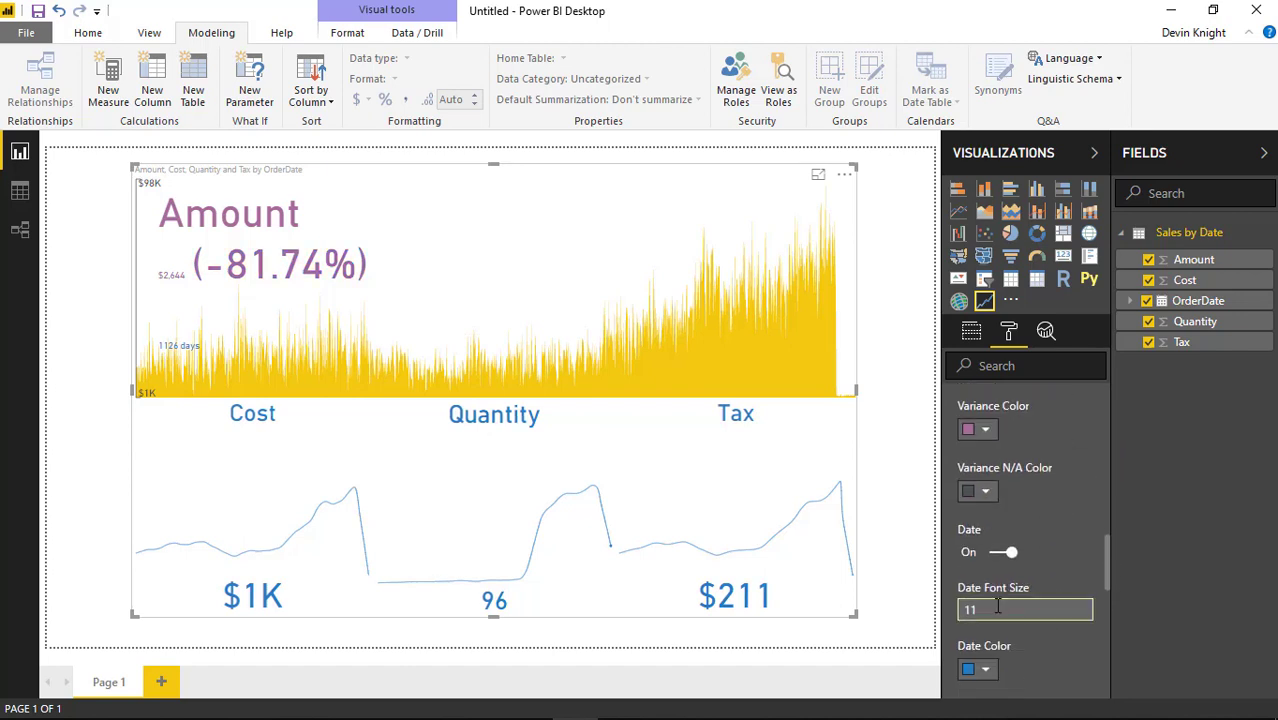
{"action": "key", "text": "BackSpace"}
{"action": "key", "text": "BackSpace"}
{"action": "type", "text": "50"}
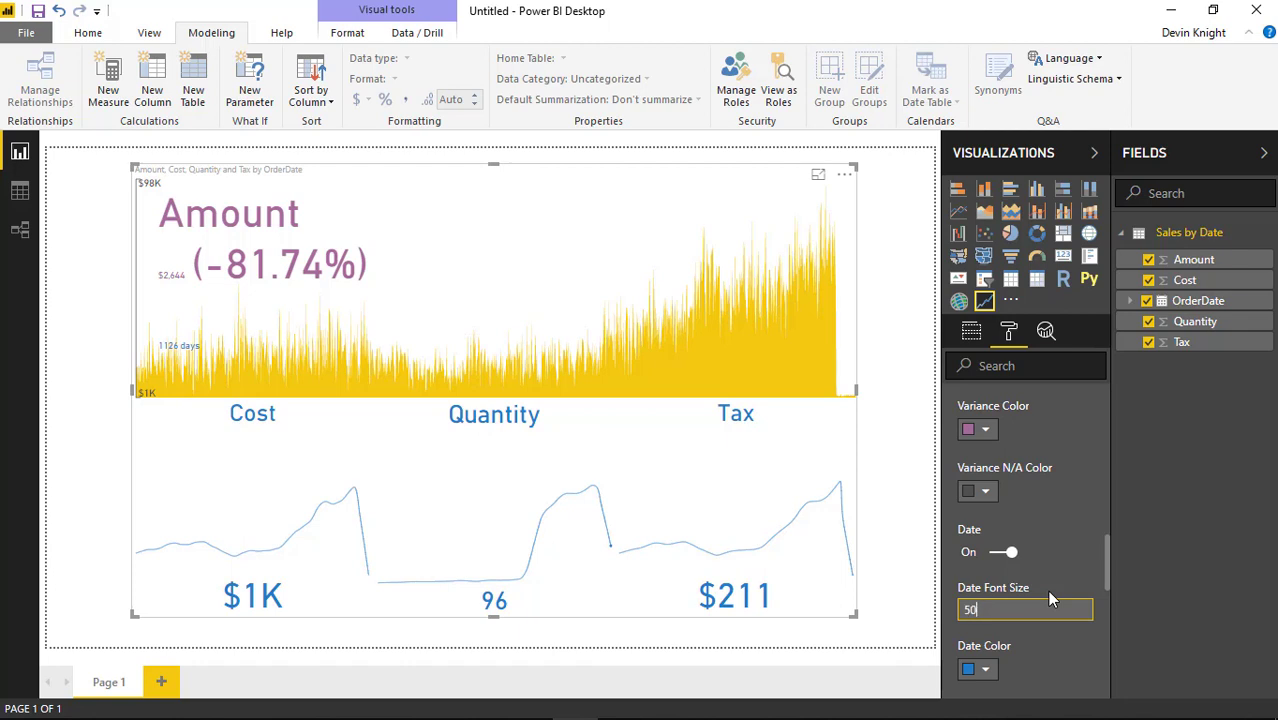
{"action": "key", "text": "Return"}
{"action": "left_click", "coordinate": [983, 672]}
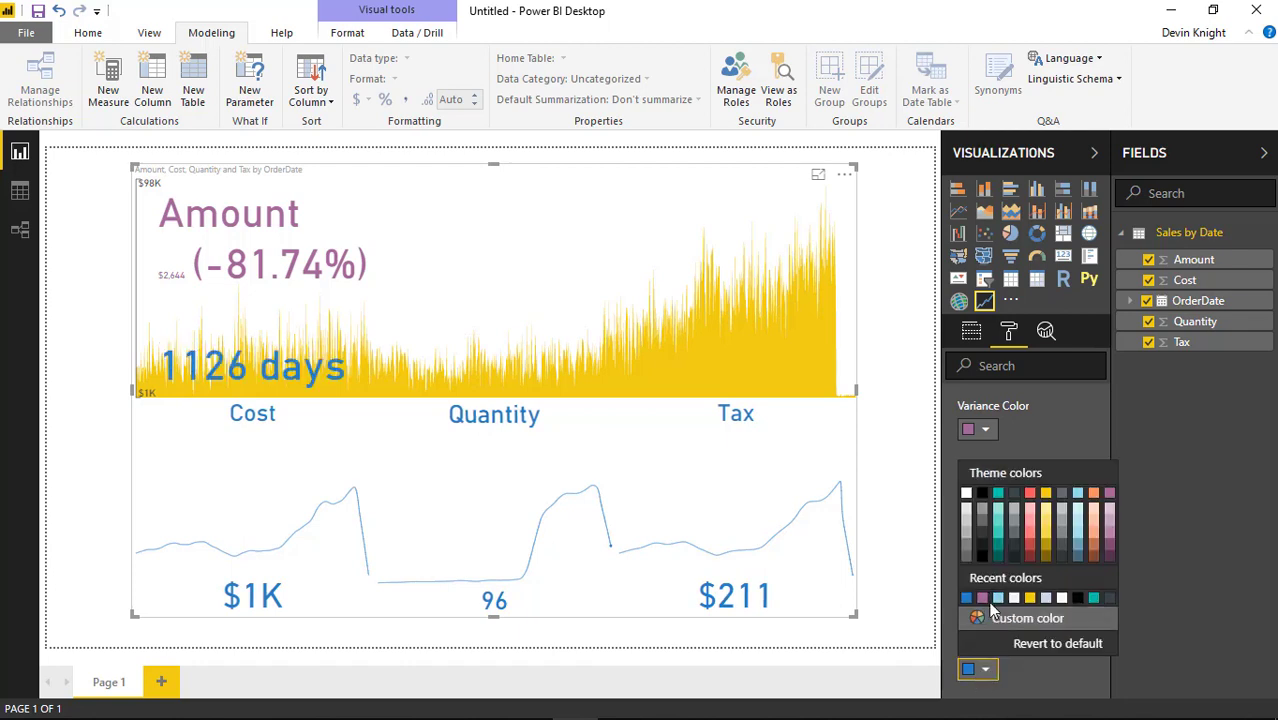
{"action": "left_click", "coordinate": [983, 598]}
{"action": "scroll", "coordinate": [985, 601], "scroll_direction": "down", "scroll_amount": 1}
{"action": "scroll", "coordinate": [985, 601], "scroll_direction": "down", "scroll_amount": 1}
{"action": "scroll", "coordinate": [990, 610], "scroll_direction": "up", "scroll_amount": 5}
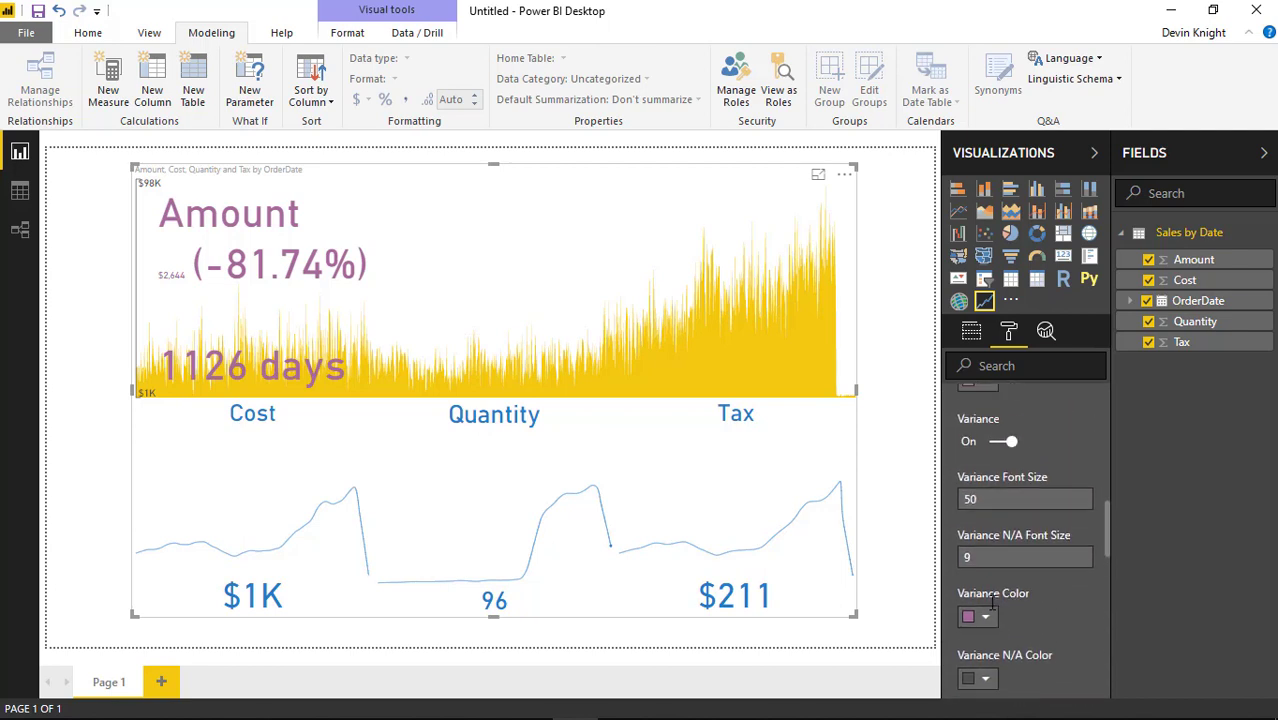
Set the KPI's variance N/A font size and value font size to 50
{"action": "scroll", "coordinate": [990, 605], "scroll_direction": "down", "scroll_amount": 2}
{"action": "left_click", "coordinate": [965, 558]}
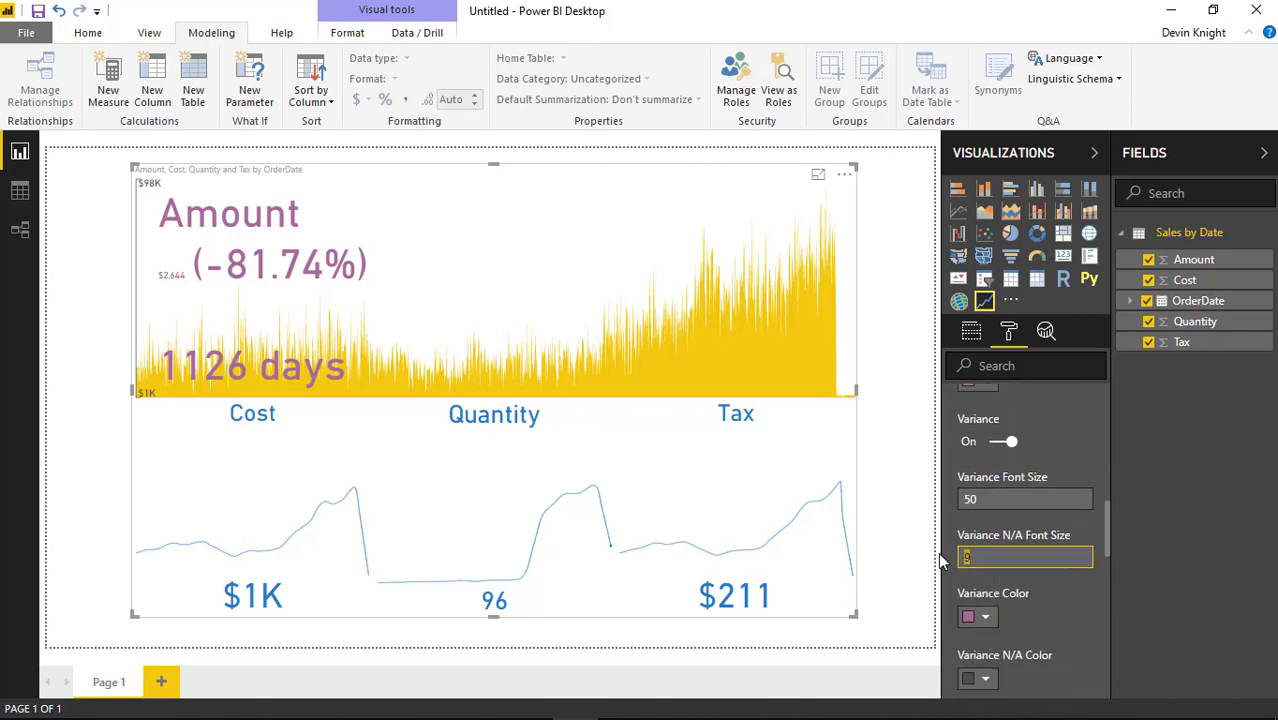
{"action": "type", "text": "50"}
{"action": "scroll", "coordinate": [1041, 528], "scroll_direction": "up", "scroll_amount": 5}
{"action": "left_click", "coordinate": [966, 602]}
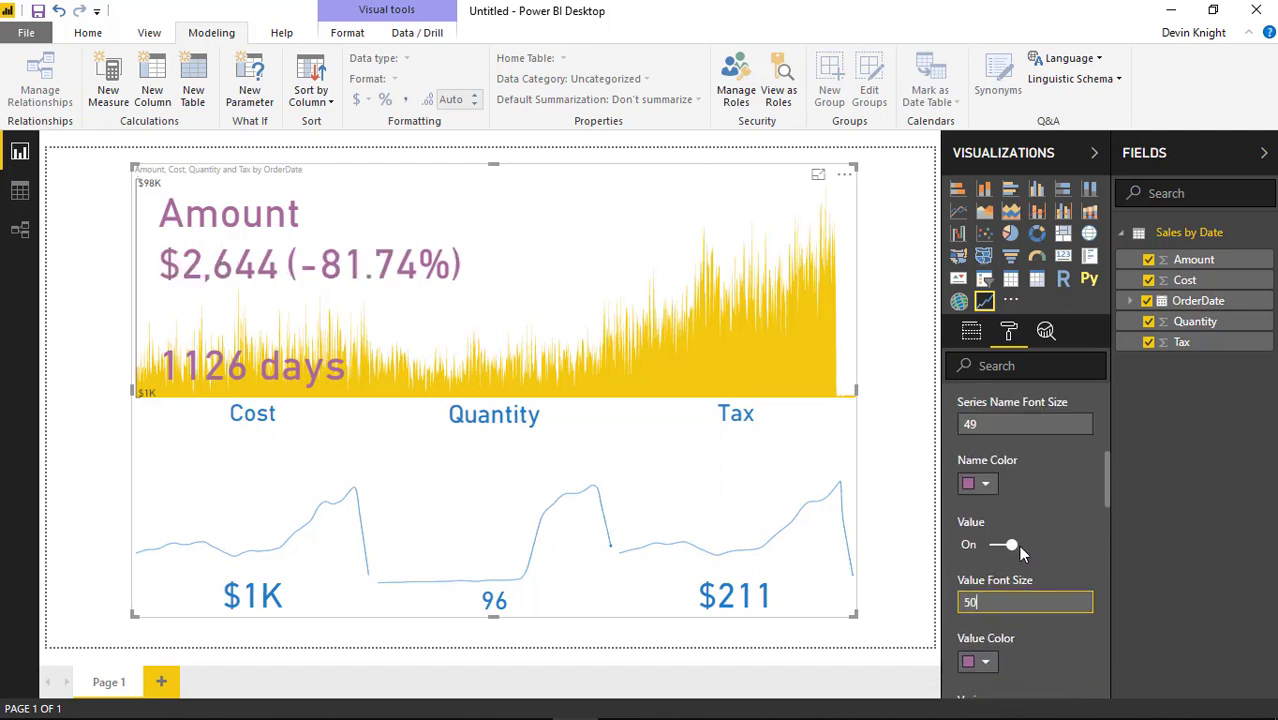
Look through the KPI's font family choices without changing the font, and close the KPI settings
{"action": "scroll", "coordinate": [1017, 544], "scroll_direction": "up", "scroll_amount": 2}
{"action": "scroll", "coordinate": [1017, 543], "scroll_direction": "up", "scroll_amount": 4}
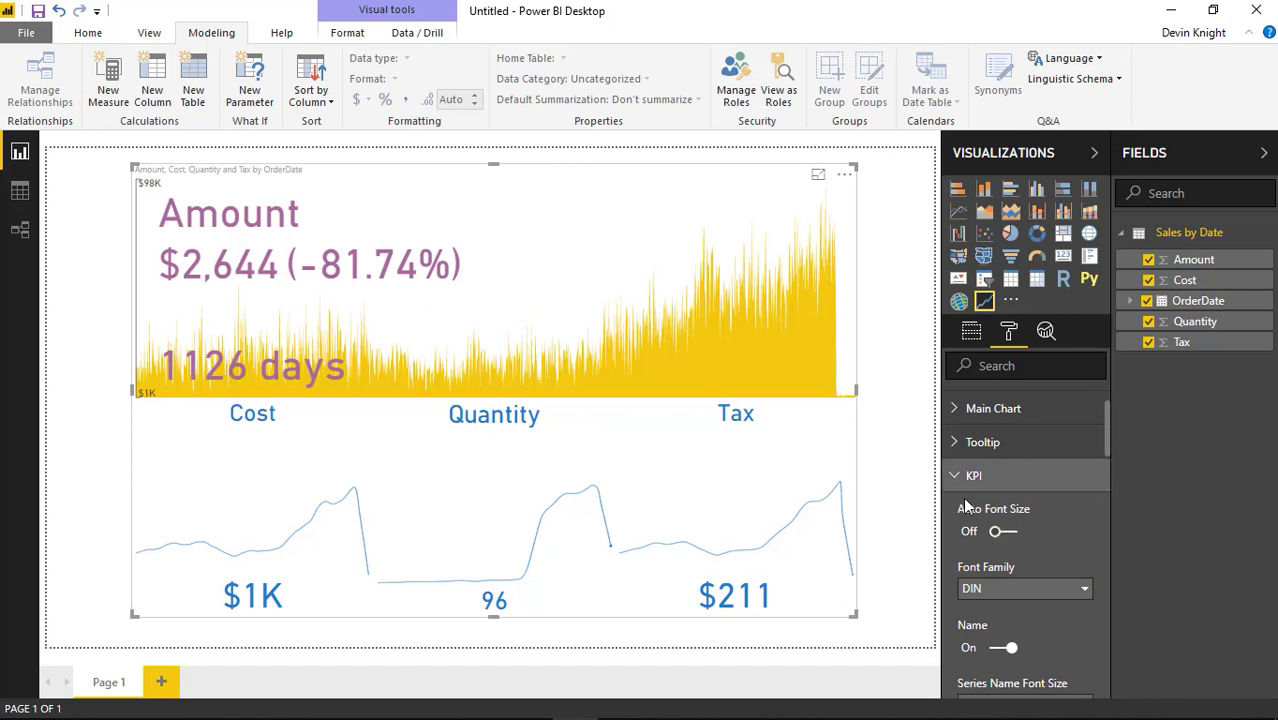
{"action": "left_click", "coordinate": [1058, 594]}
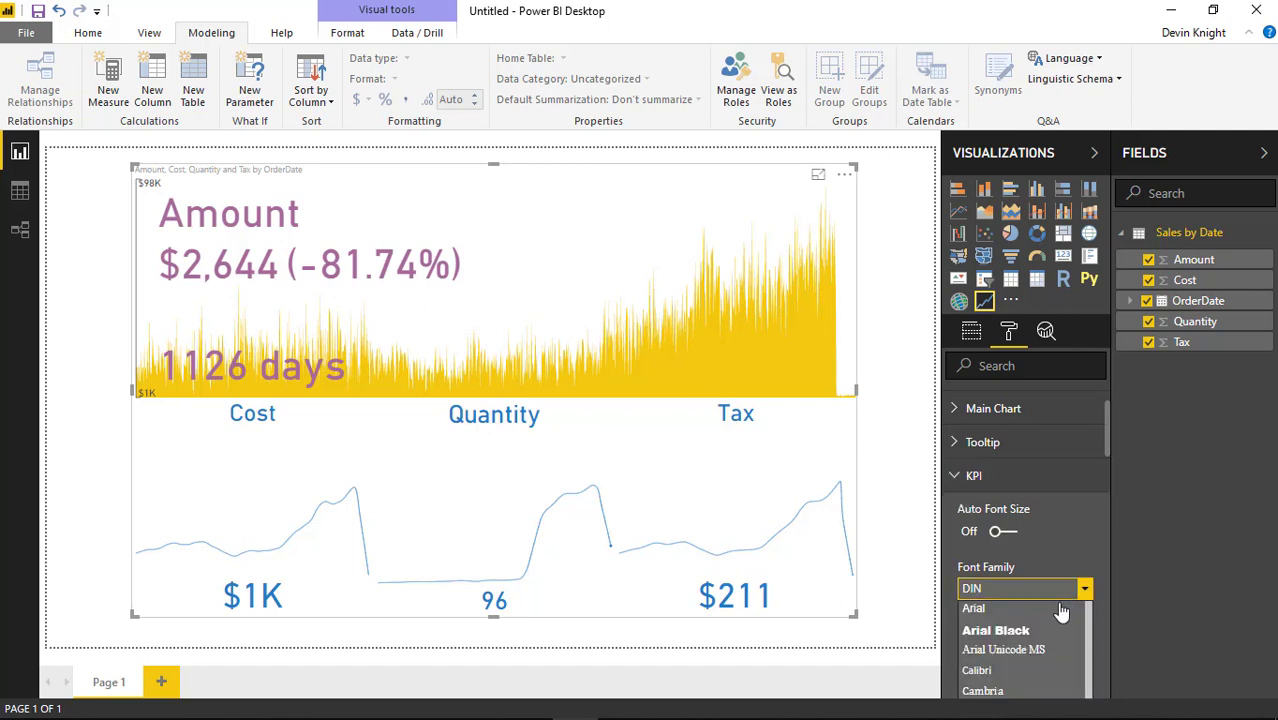
{"action": "left_click", "coordinate": [1059, 548]}
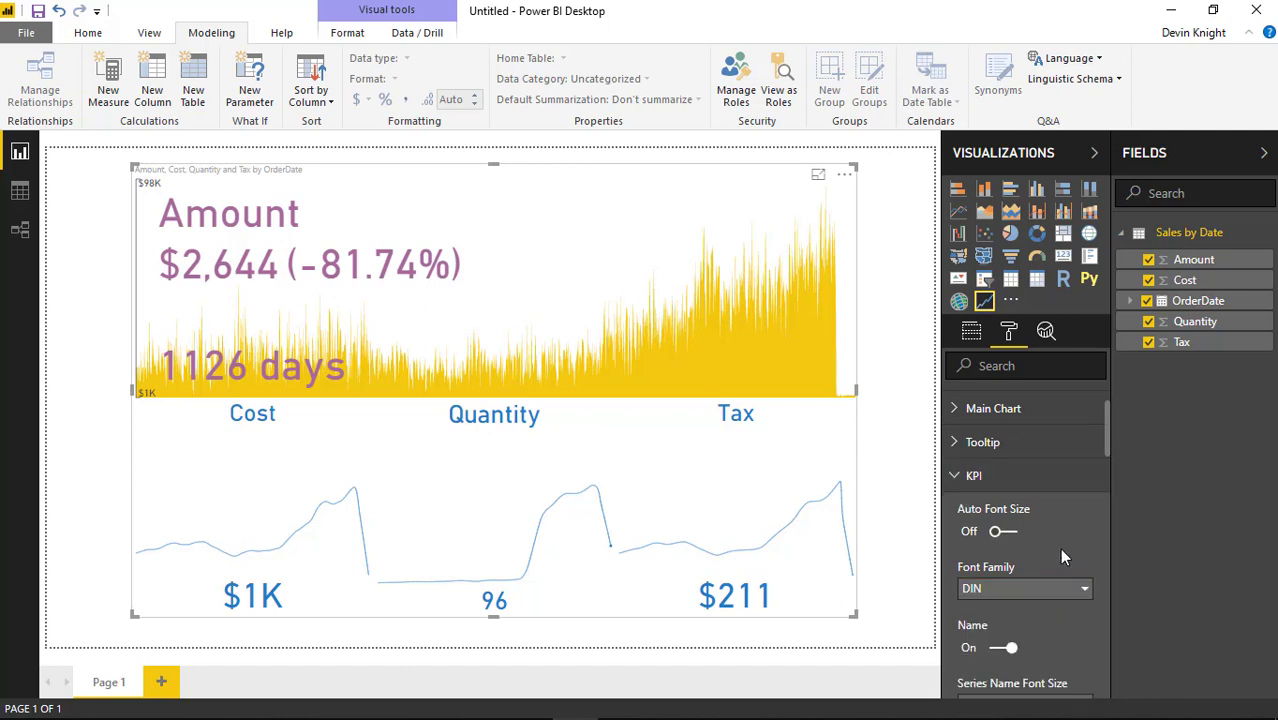
{"action": "left_click", "coordinate": [952, 477]}
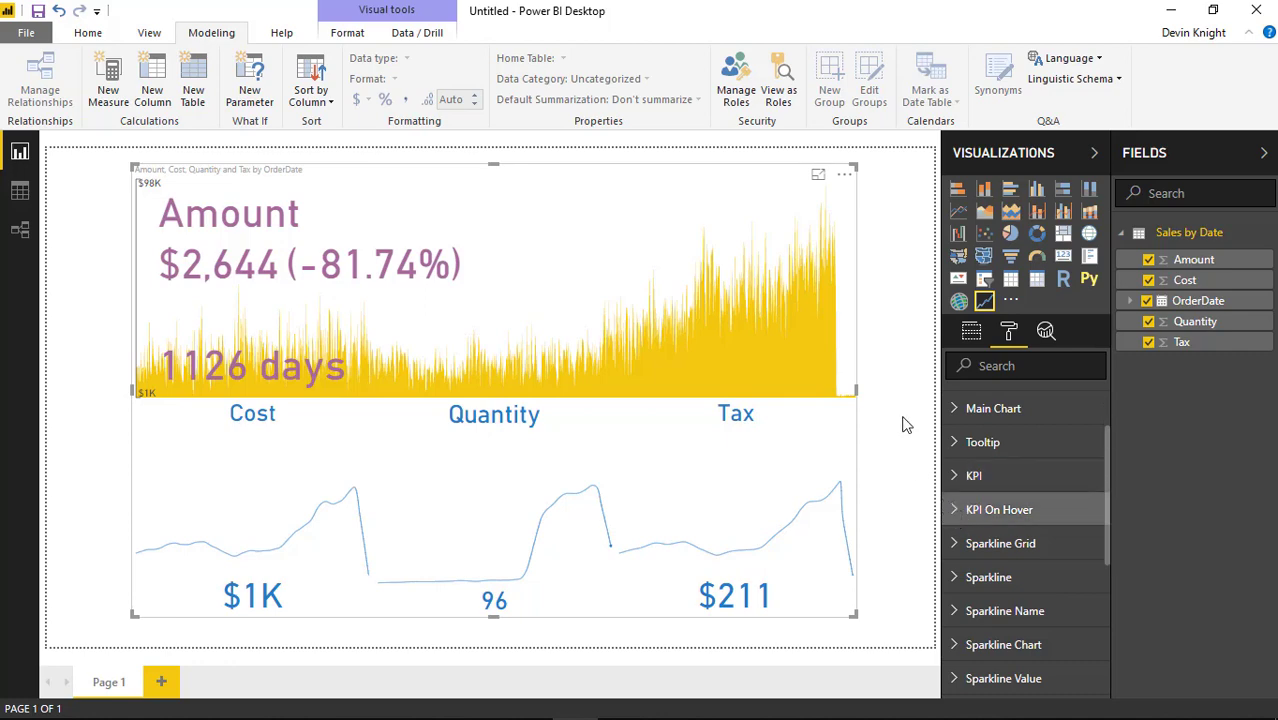
Turn off auto font size for KPI On Hover and set its series name font size to 50
{"action": "mouse_move", "coordinate": [768, 337]}
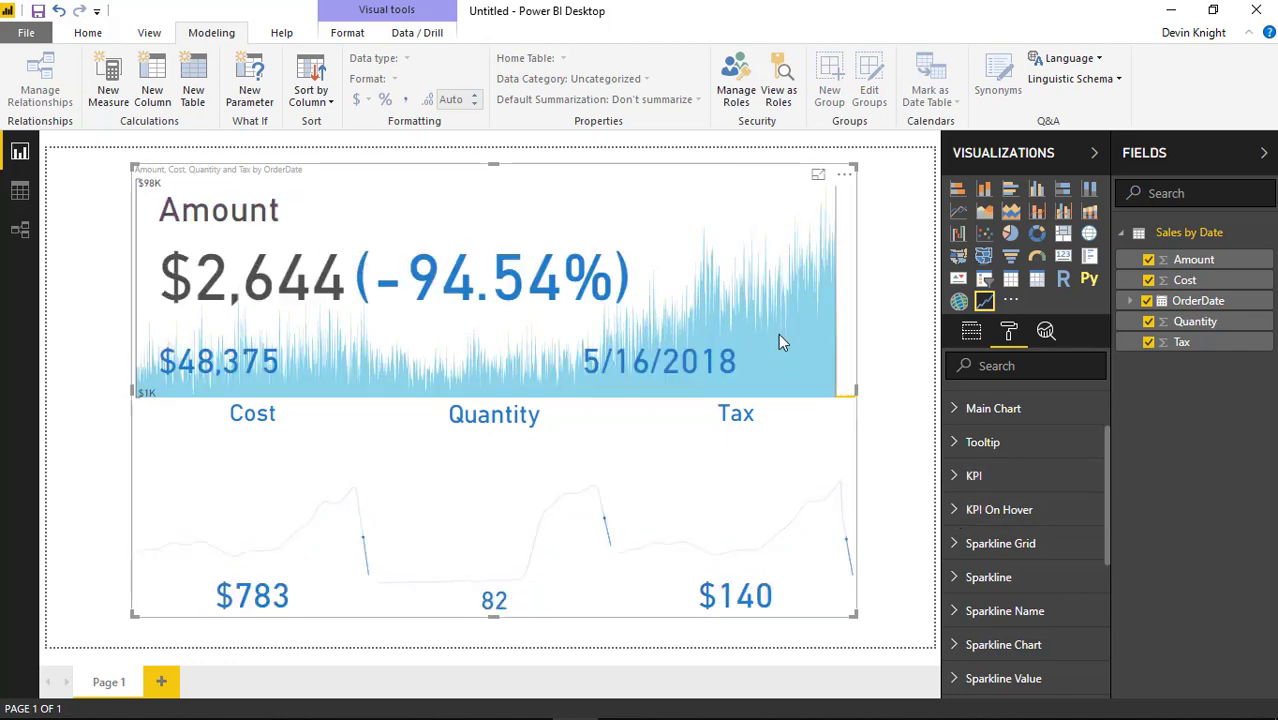
{"action": "left_click", "coordinate": [953, 510]}
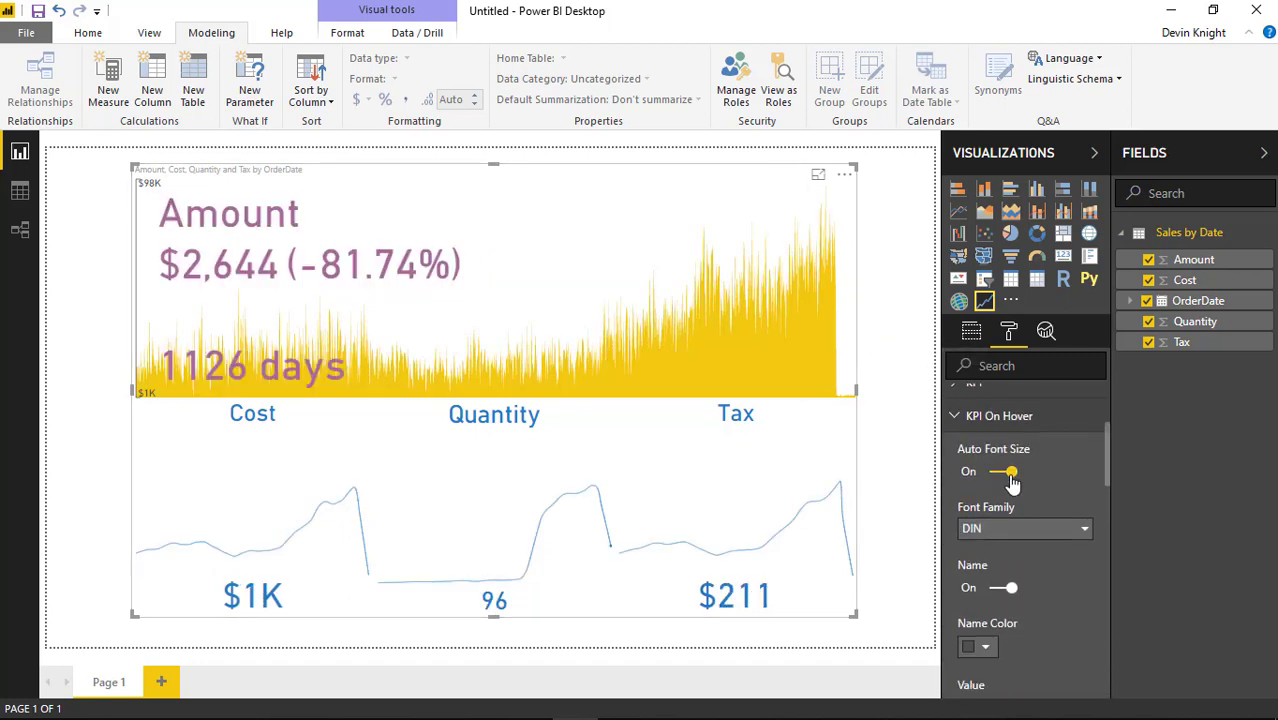
{"action": "left_click", "coordinate": [1010, 474]}
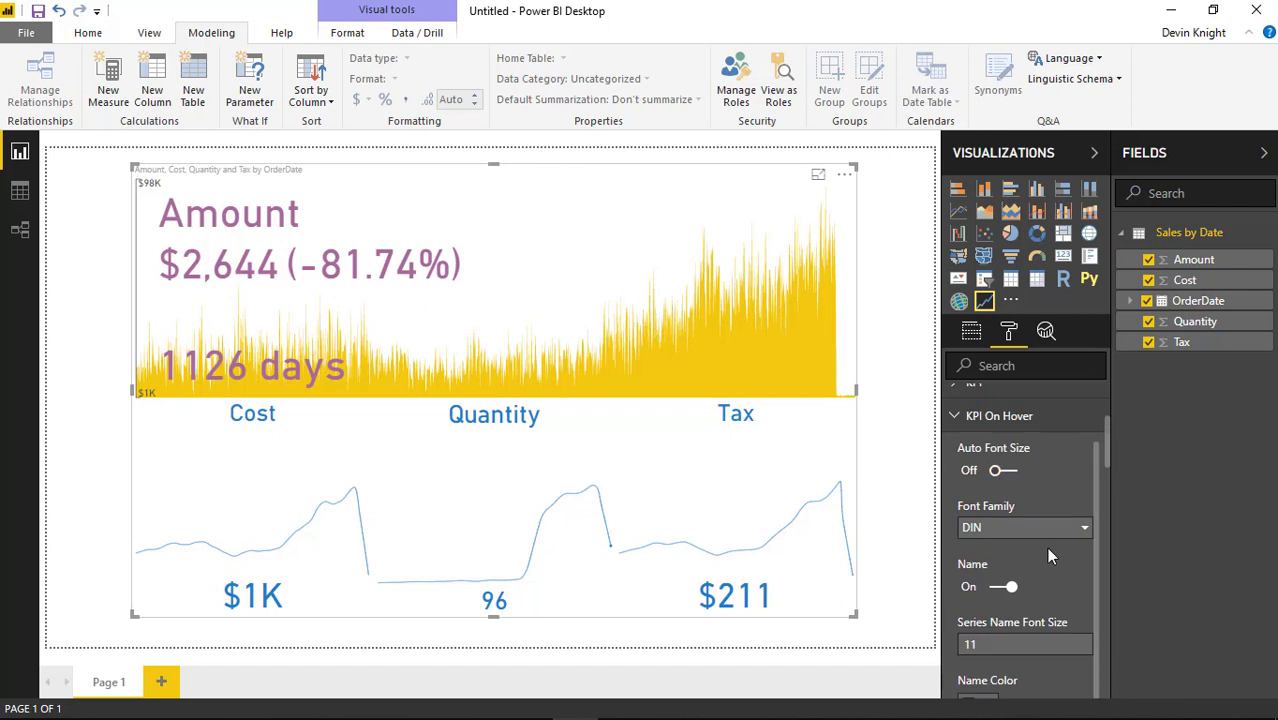
{"action": "left_click", "coordinate": [990, 643]}
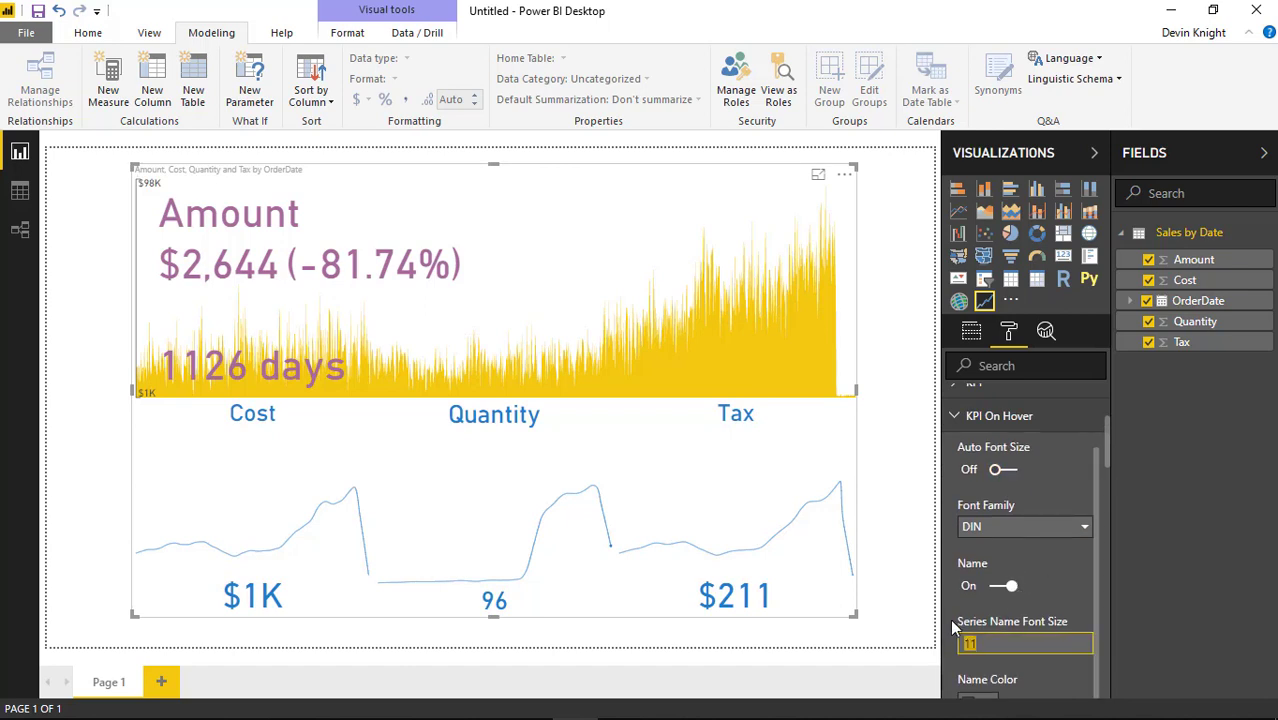
{"action": "scroll", "coordinate": [985, 565], "scroll_direction": "down", "scroll_amount": 3}
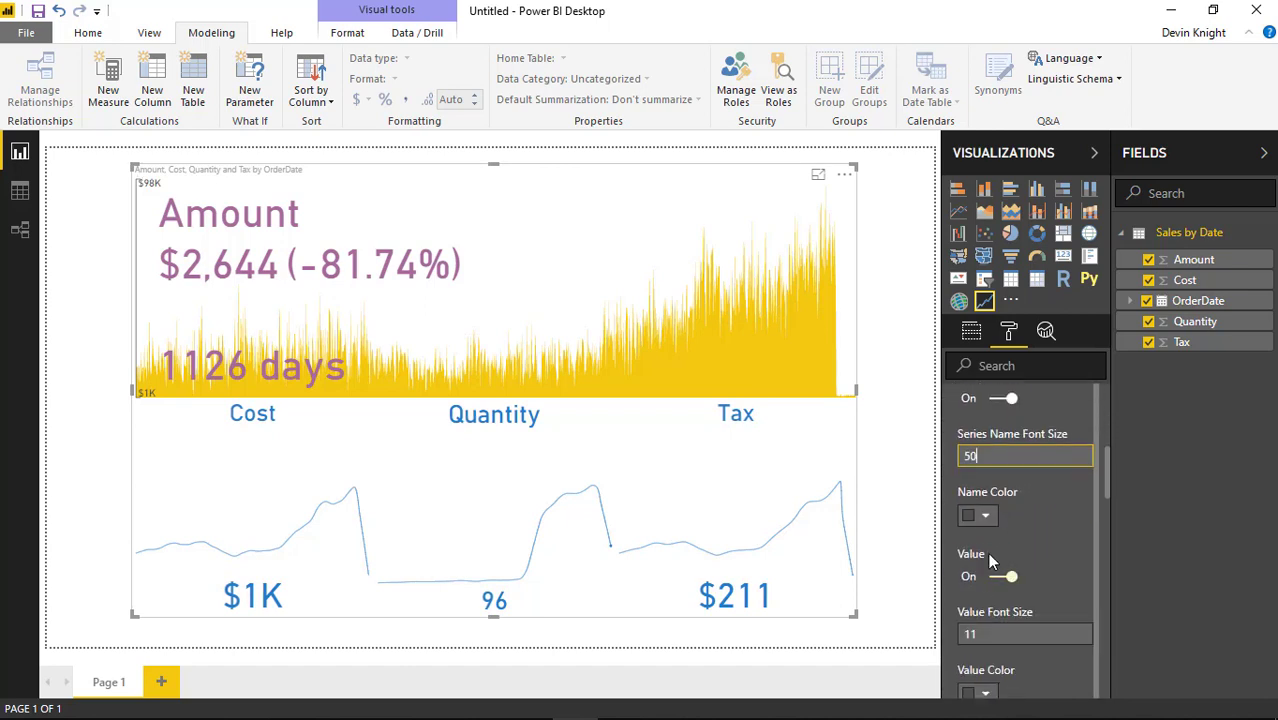
Set the KPI On Hover value font size to 50 and edit its variance font size
{"action": "left_click", "coordinate": [990, 634]}
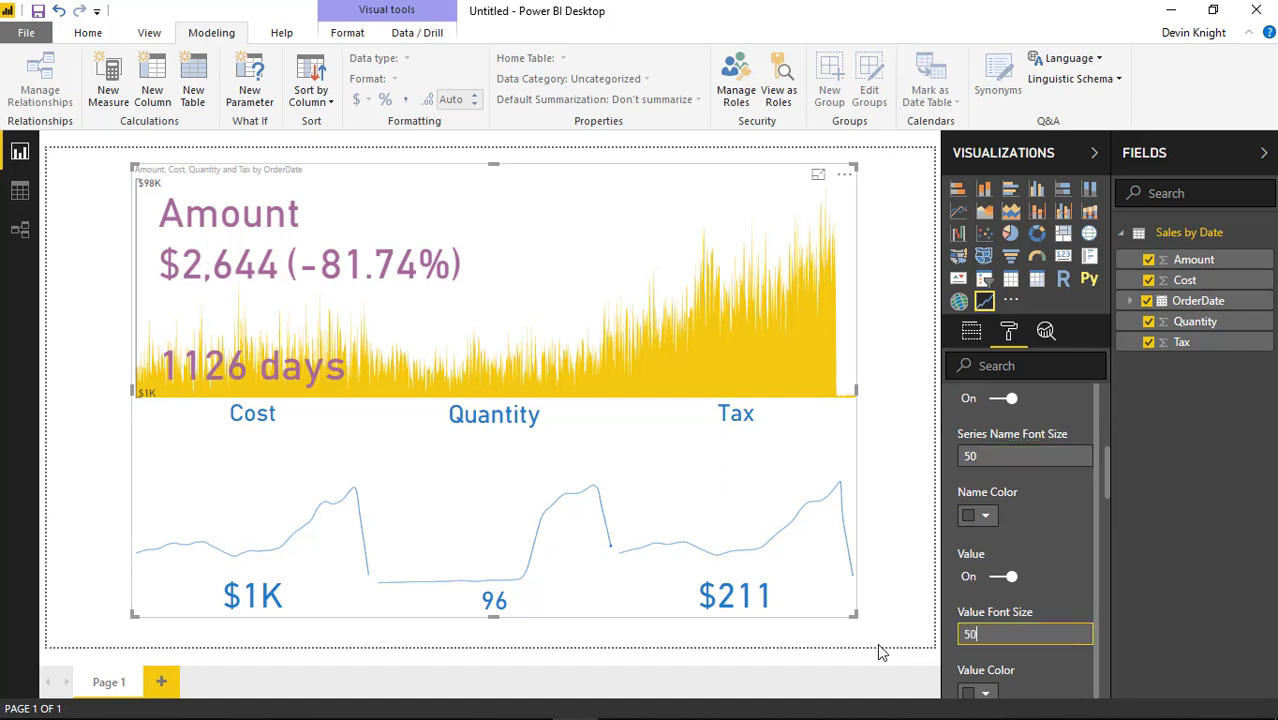
{"action": "type", "text": "50"}
{"action": "scroll", "coordinate": [1013, 544], "scroll_direction": "down", "scroll_amount": 5}
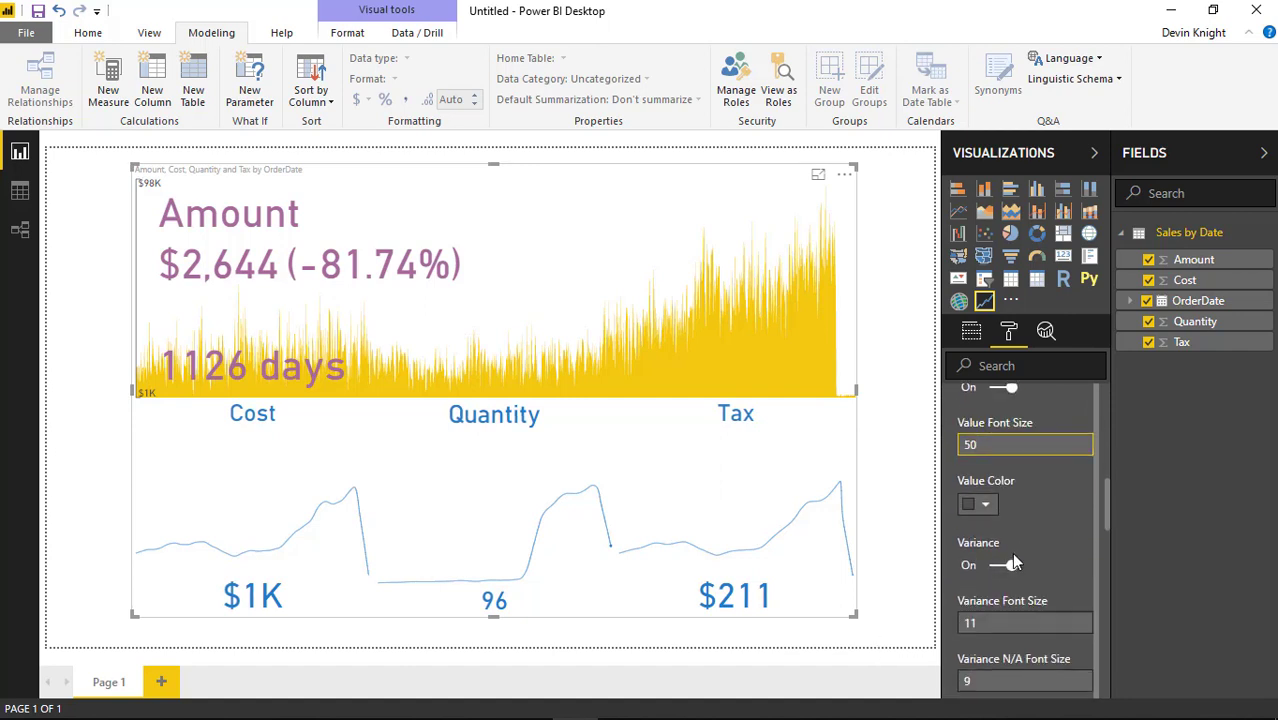
{"action": "left_click", "coordinate": [1005, 532]}
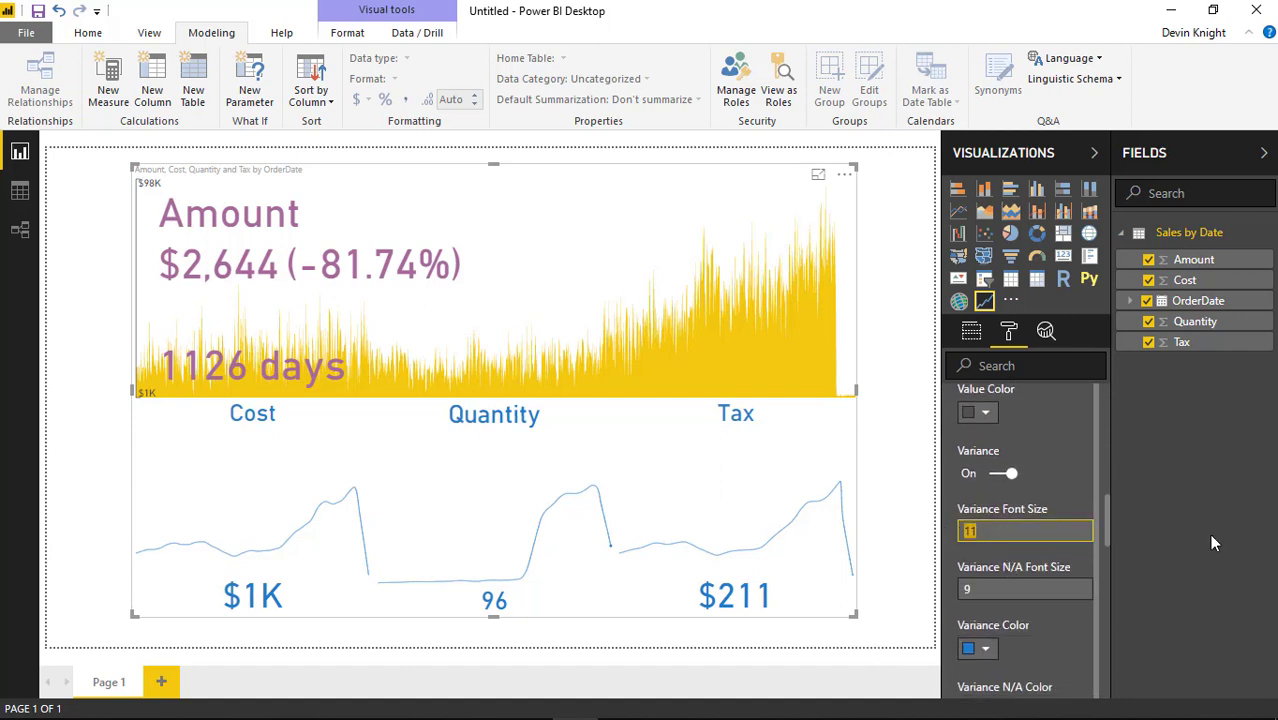
{"action": "scroll", "coordinate": [1005, 560], "scroll_direction": "down", "scroll_amount": 3}
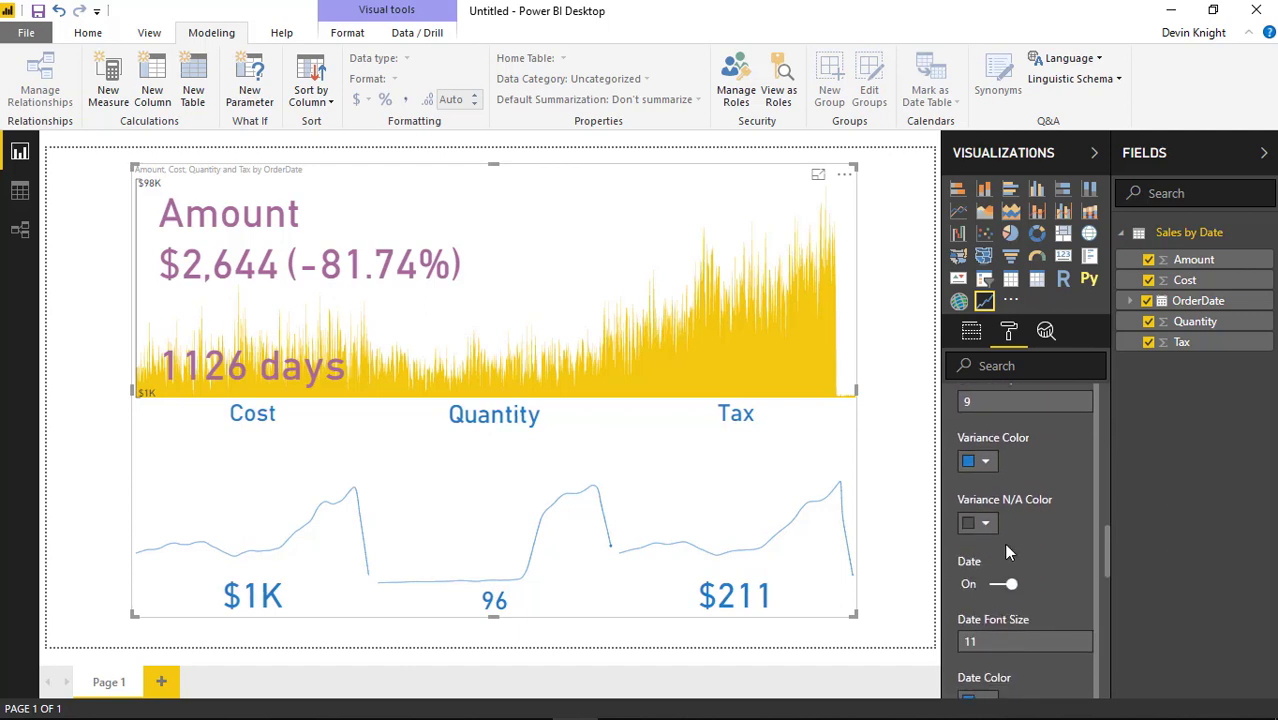
Set the KPI On Hover date font size to 50, edit its current value font size and deselect the visual
{"action": "left_click", "coordinate": [1001, 633]}
{"action": "type", "text": "50"}
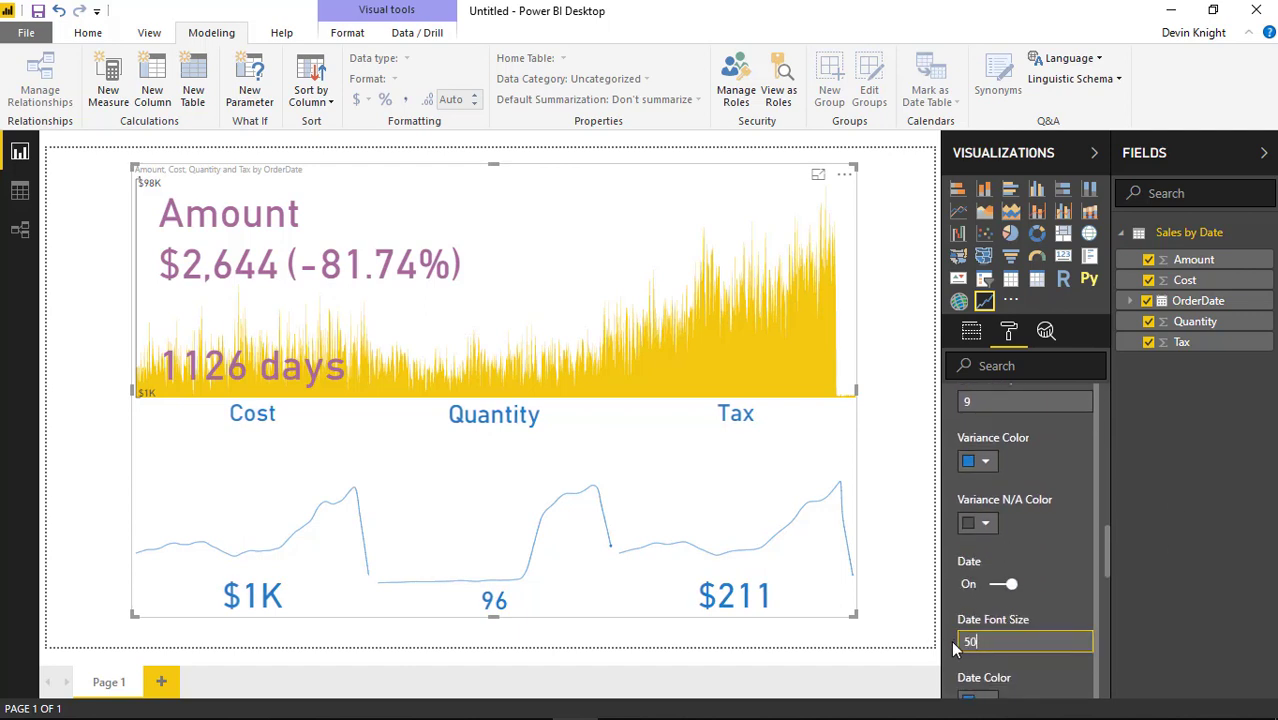
{"action": "scroll", "coordinate": [1010, 600], "scroll_direction": "down", "scroll_amount": 4}
{"action": "left_click", "coordinate": [971, 539]}
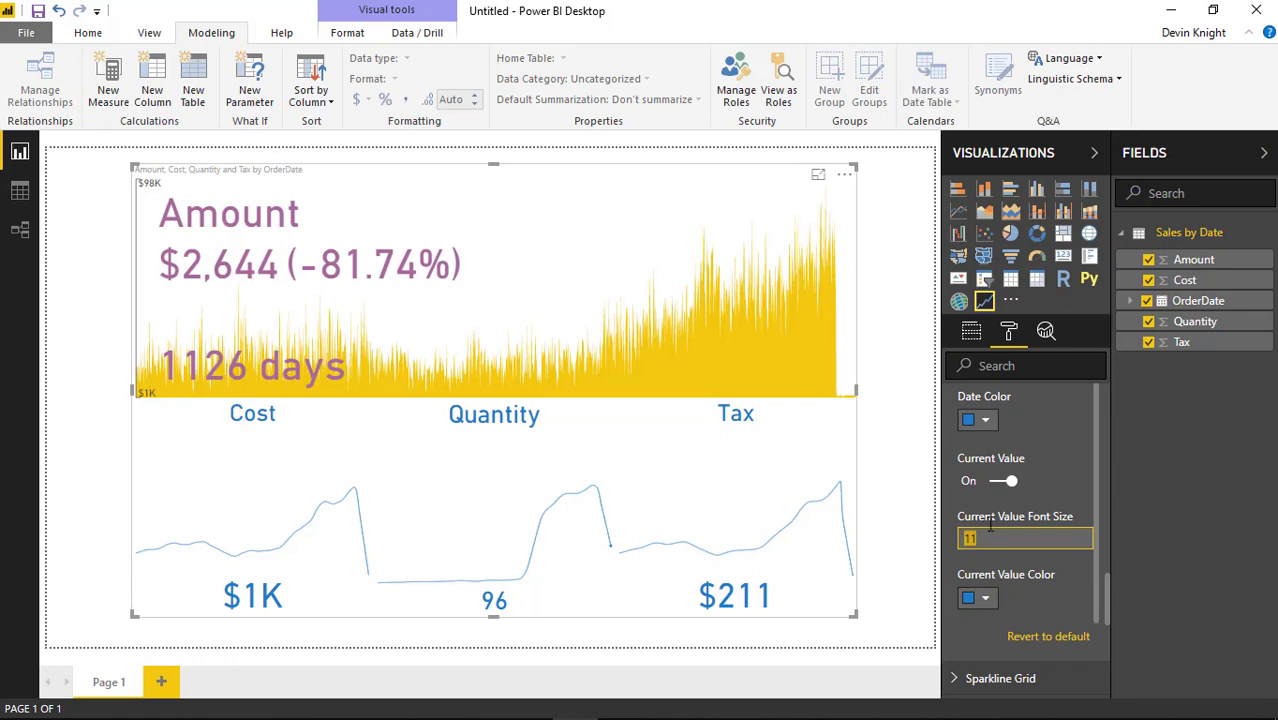
{"action": "left_click", "coordinate": [884, 442]}
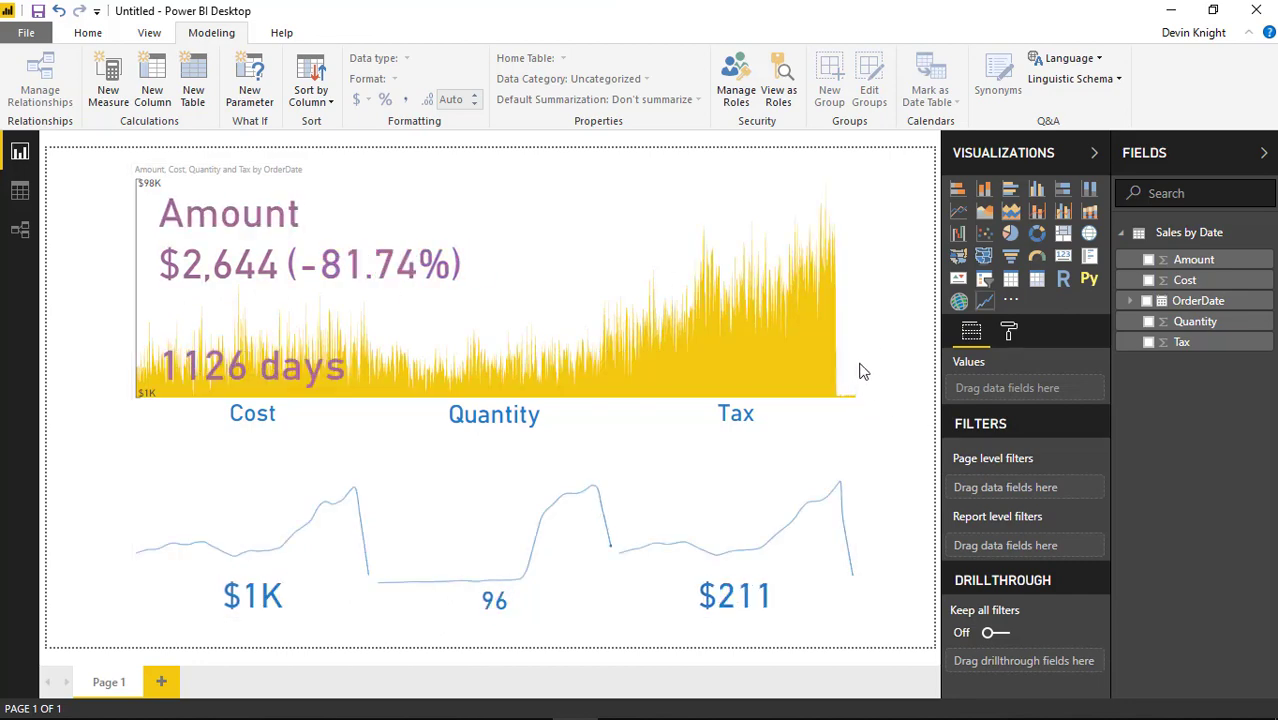
Reselect the Multi KPI visual and open the Sparkline Grid section of its formatting options
{"action": "left_click", "coordinate": [800, 200]}
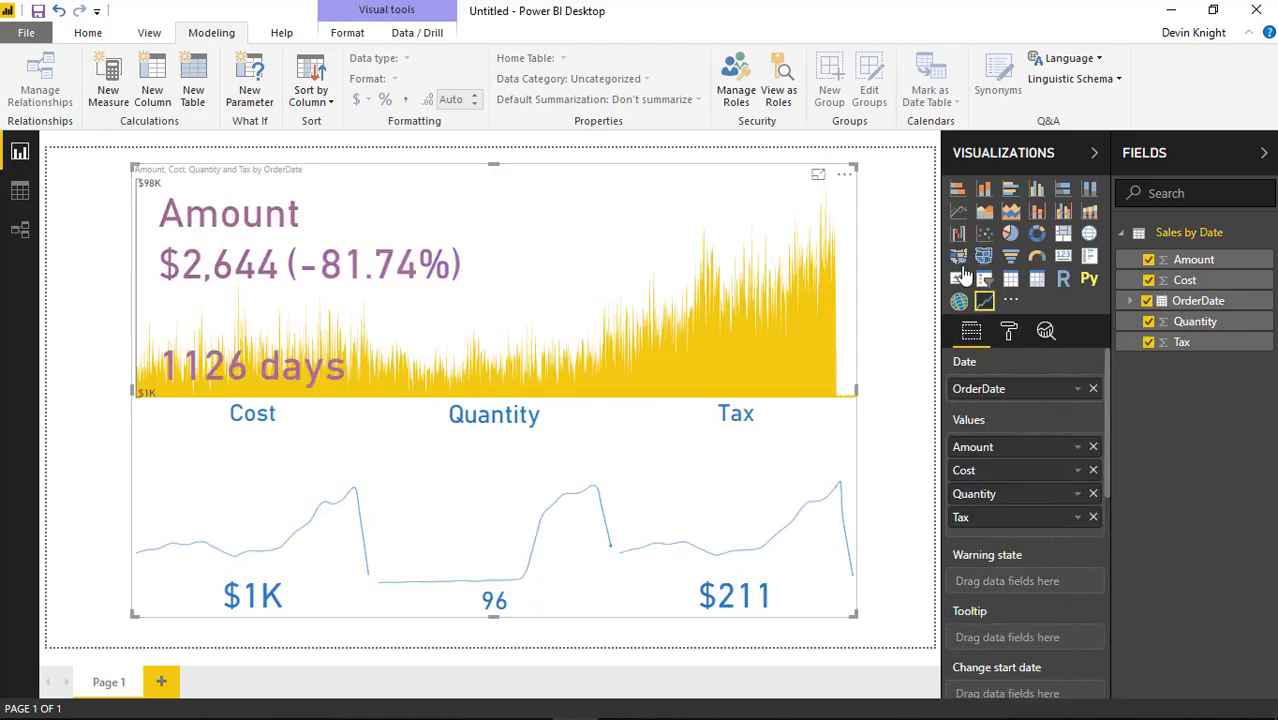
{"action": "left_click", "coordinate": [1007, 333]}
{"action": "scroll", "coordinate": [995, 560], "scroll_direction": "down", "scroll_amount": 2}
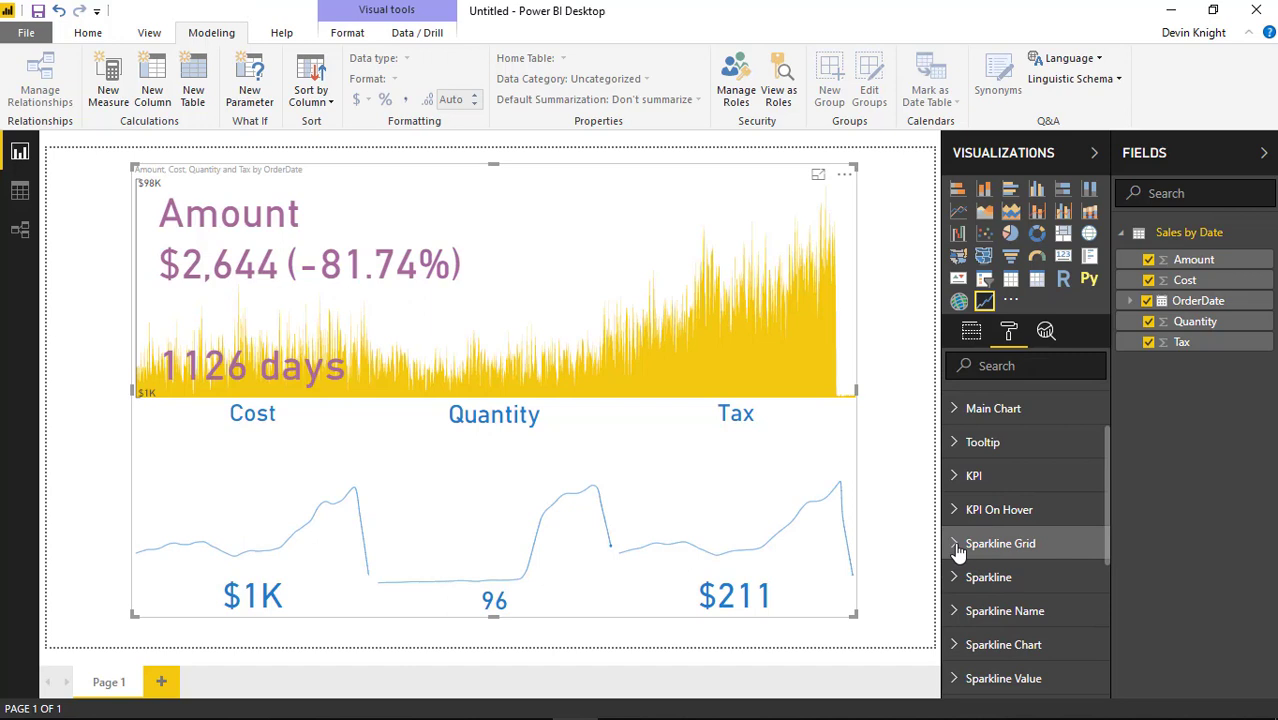
{"action": "left_click", "coordinate": [956, 546]}
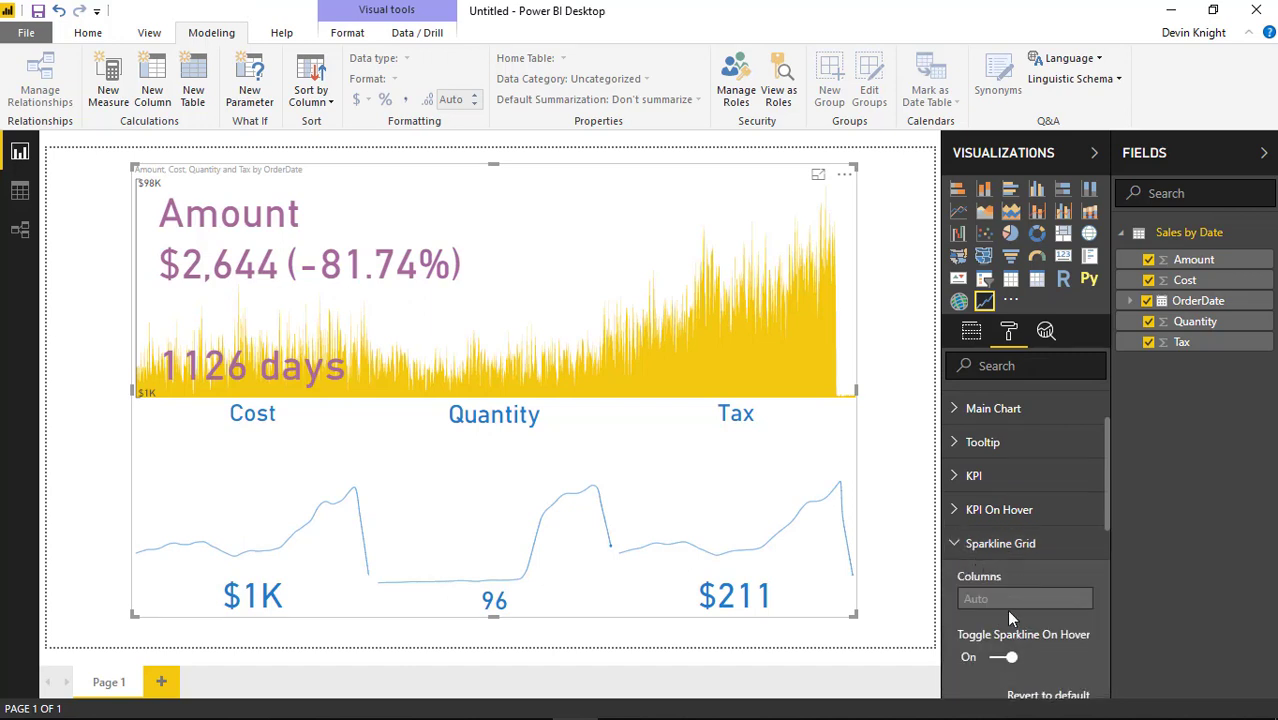
Try turning off Toggle Sparkline On Hover and test the behaviour over the sparklines
{"action": "scroll", "coordinate": [1009, 610], "scroll_direction": "down", "scroll_amount": 1}
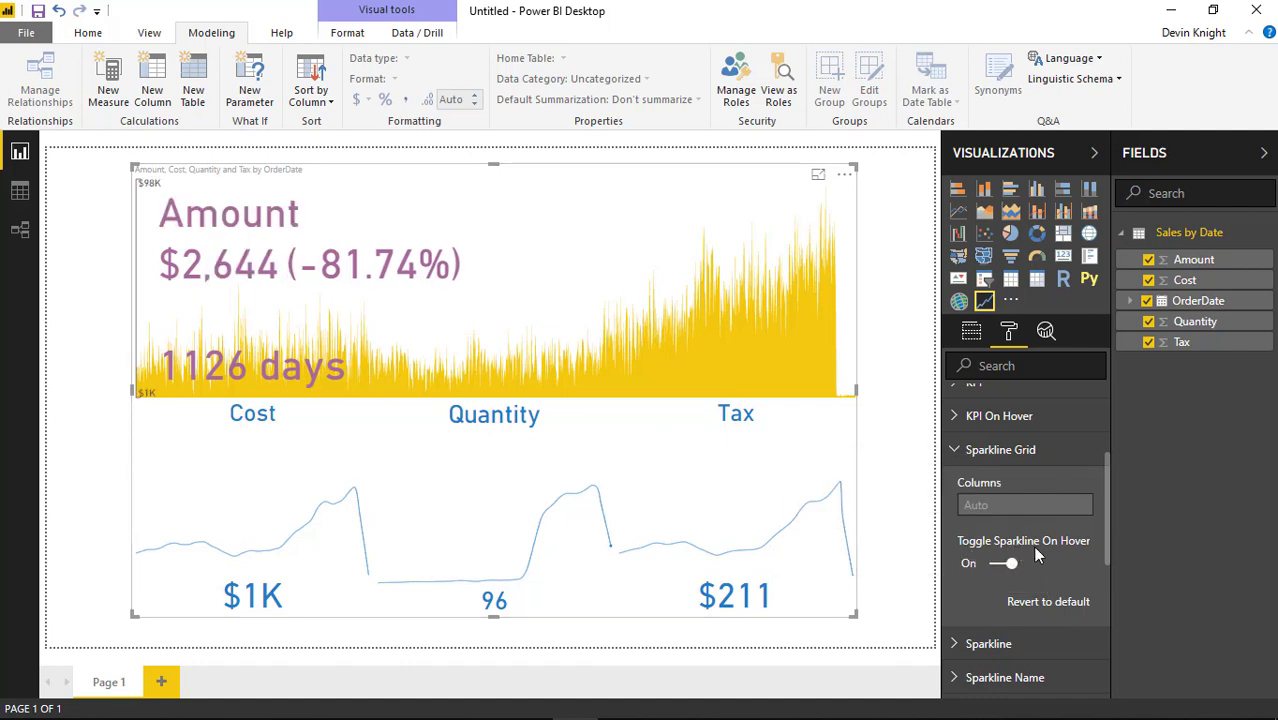
{"action": "left_click", "coordinate": [1004, 564]}
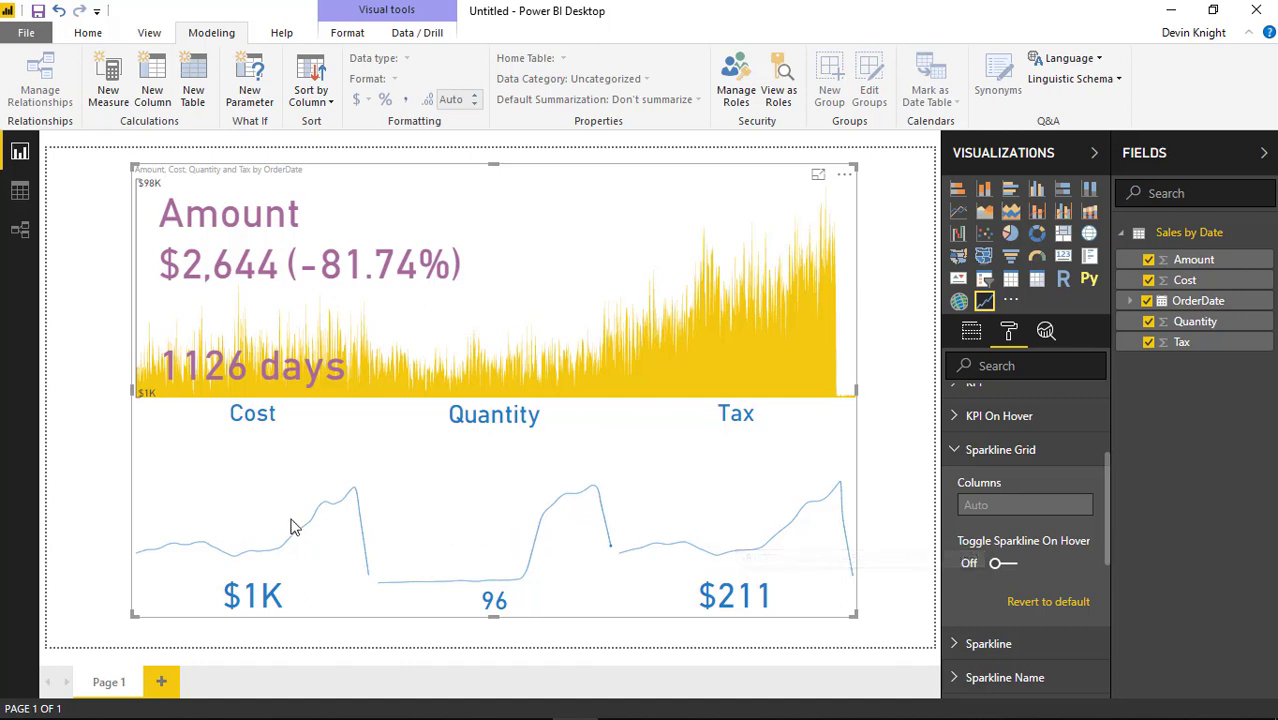
{"action": "mouse_move", "coordinate": [737, 538]}
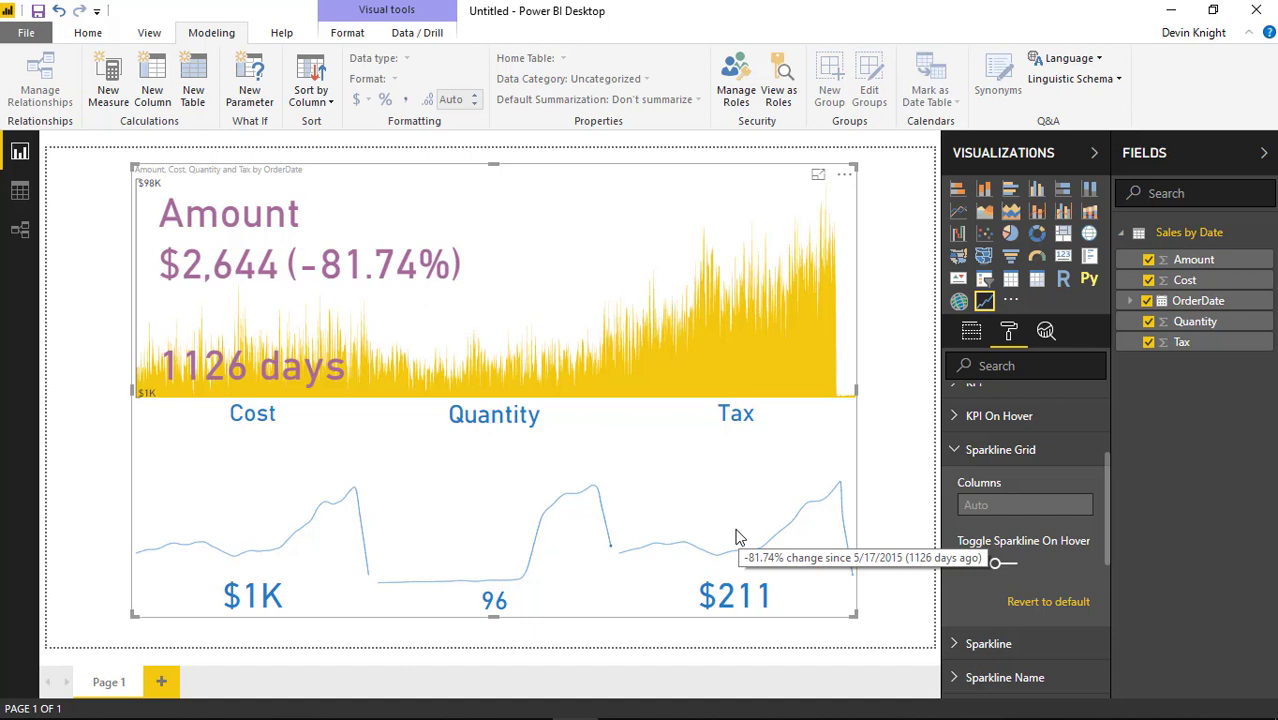
Turn Toggle Sparkline On Hover back on, close the Sparkline Grid settings and test the sparklines again
{"action": "left_click", "coordinate": [1000, 567]}
{"action": "left_click", "coordinate": [957, 450]}
{"action": "mouse_move", "coordinate": [716, 519]}
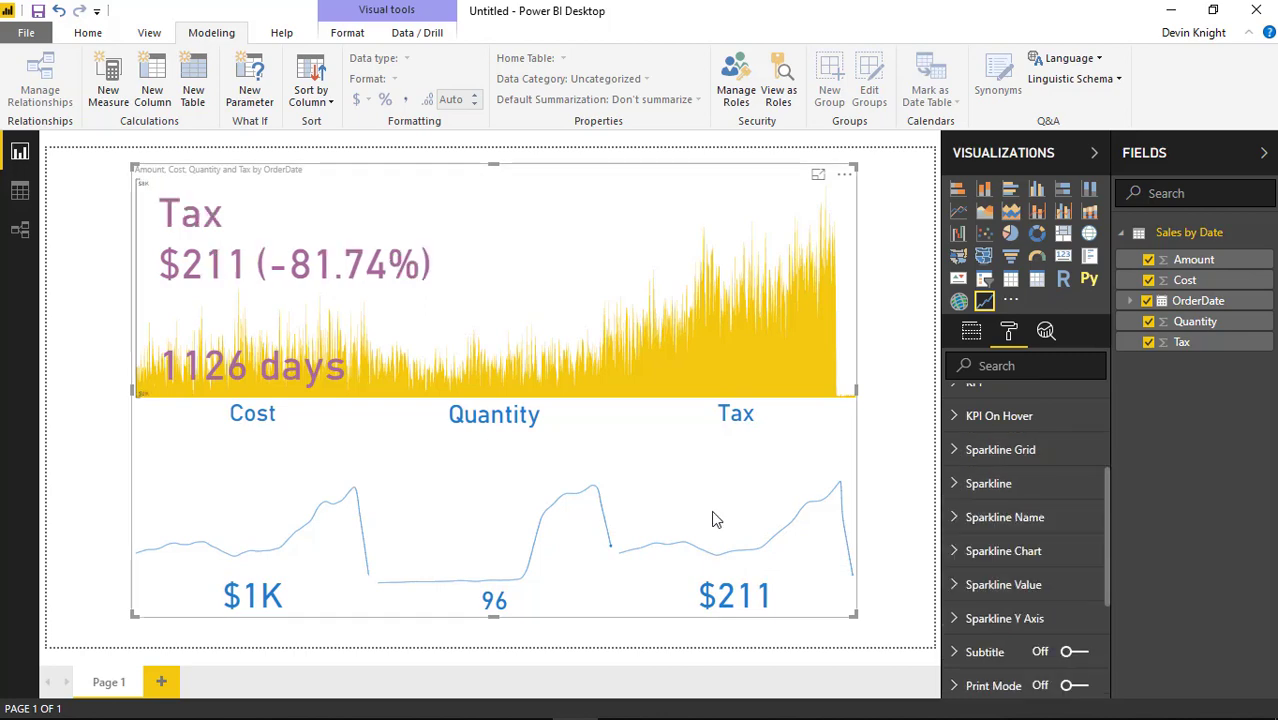
{"action": "mouse_move", "coordinate": [340, 527]}
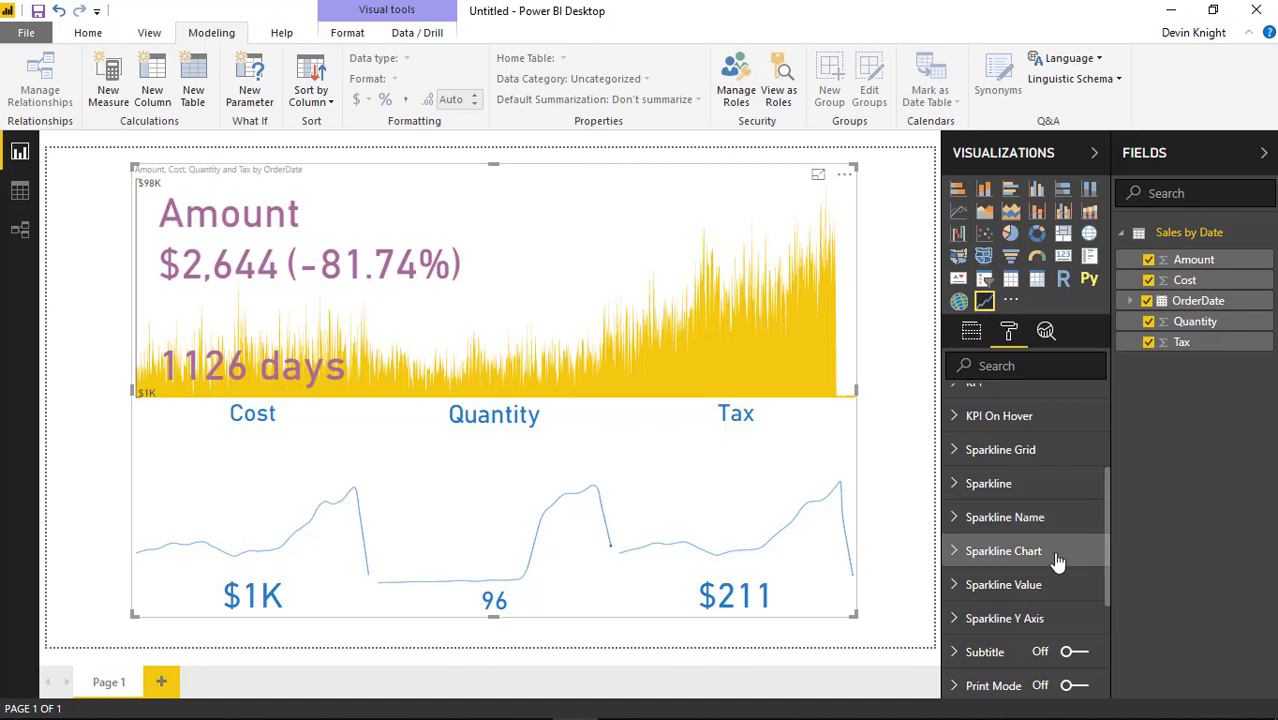
Set the Quantity sparkline's position to 1 in the Sparkline settings
{"action": "scroll", "coordinate": [1041, 552], "scroll_direction": "down", "scroll_amount": 3}
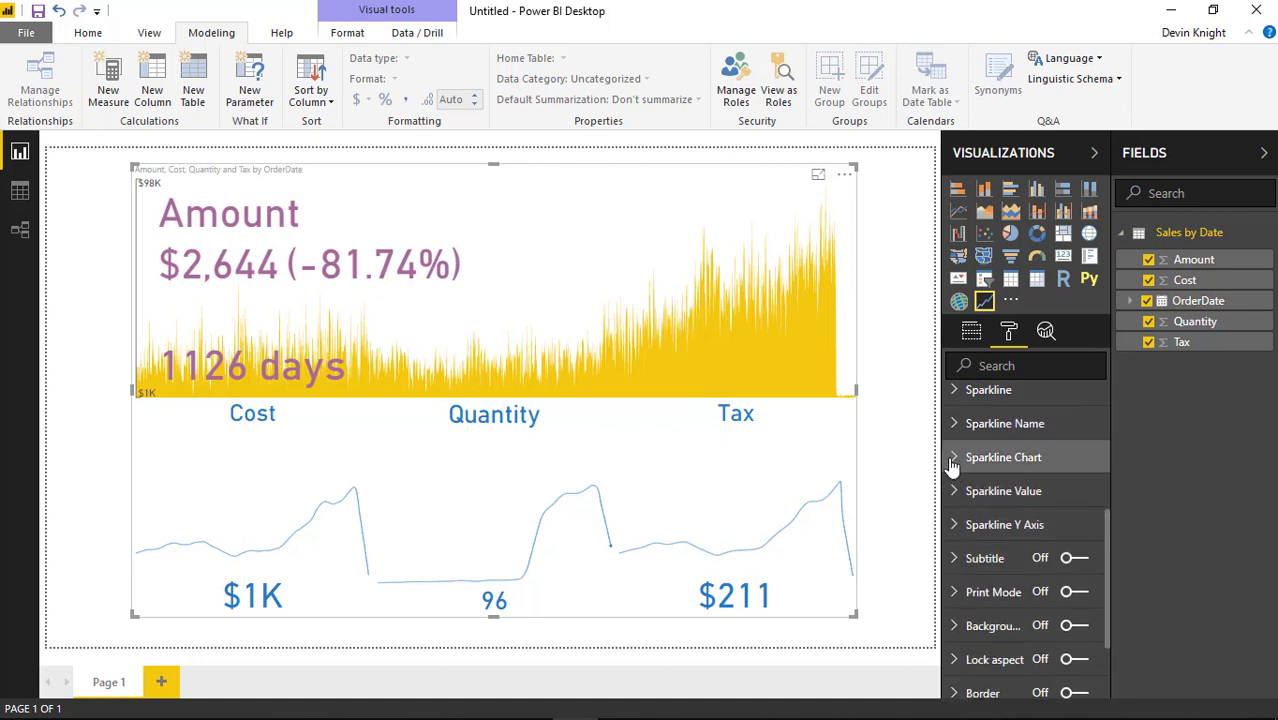
{"action": "left_click", "coordinate": [951, 460]}
{"action": "left_click", "coordinate": [953, 428]}
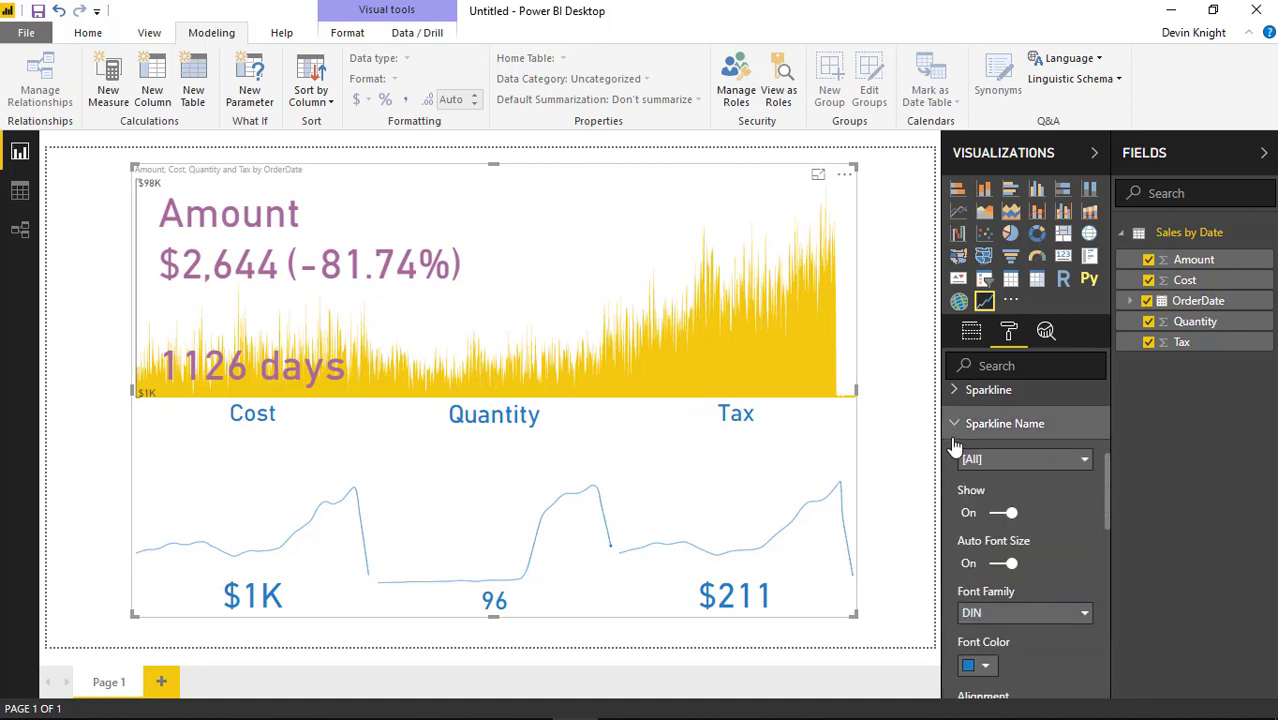
{"action": "scroll", "coordinate": [960, 440], "scroll_direction": "up", "scroll_amount": 3}
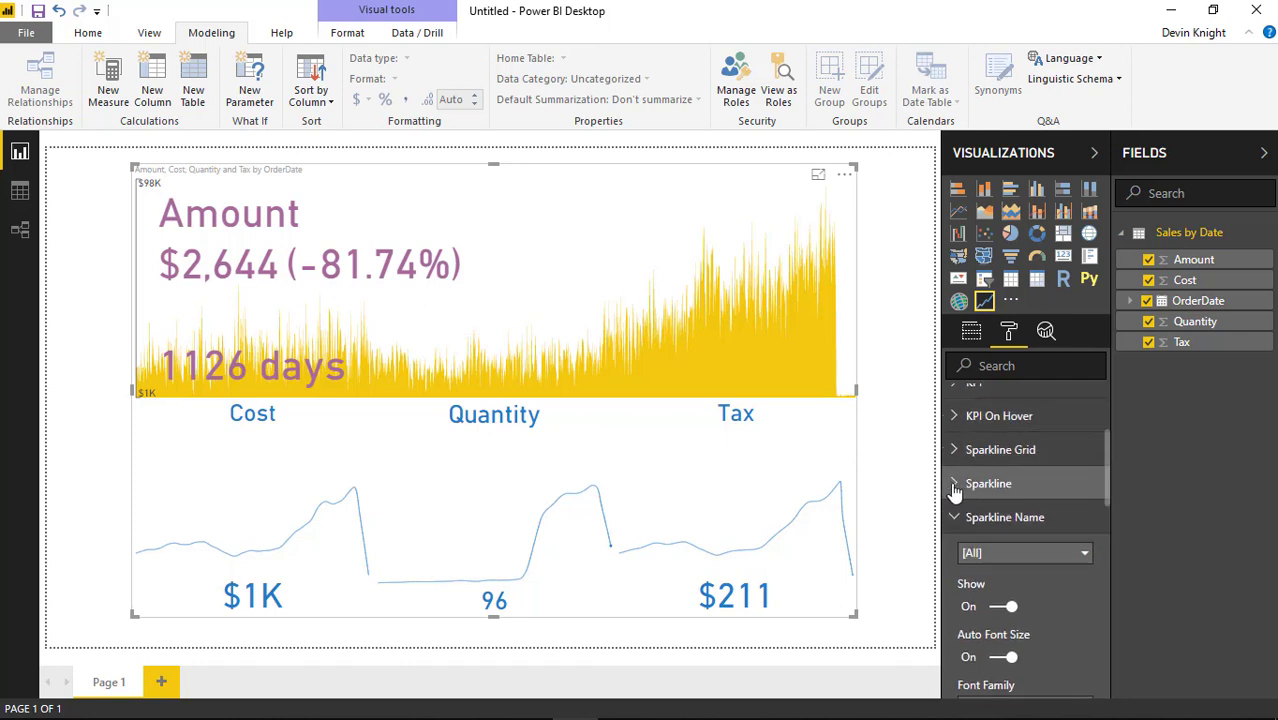
{"action": "left_click", "coordinate": [955, 484]}
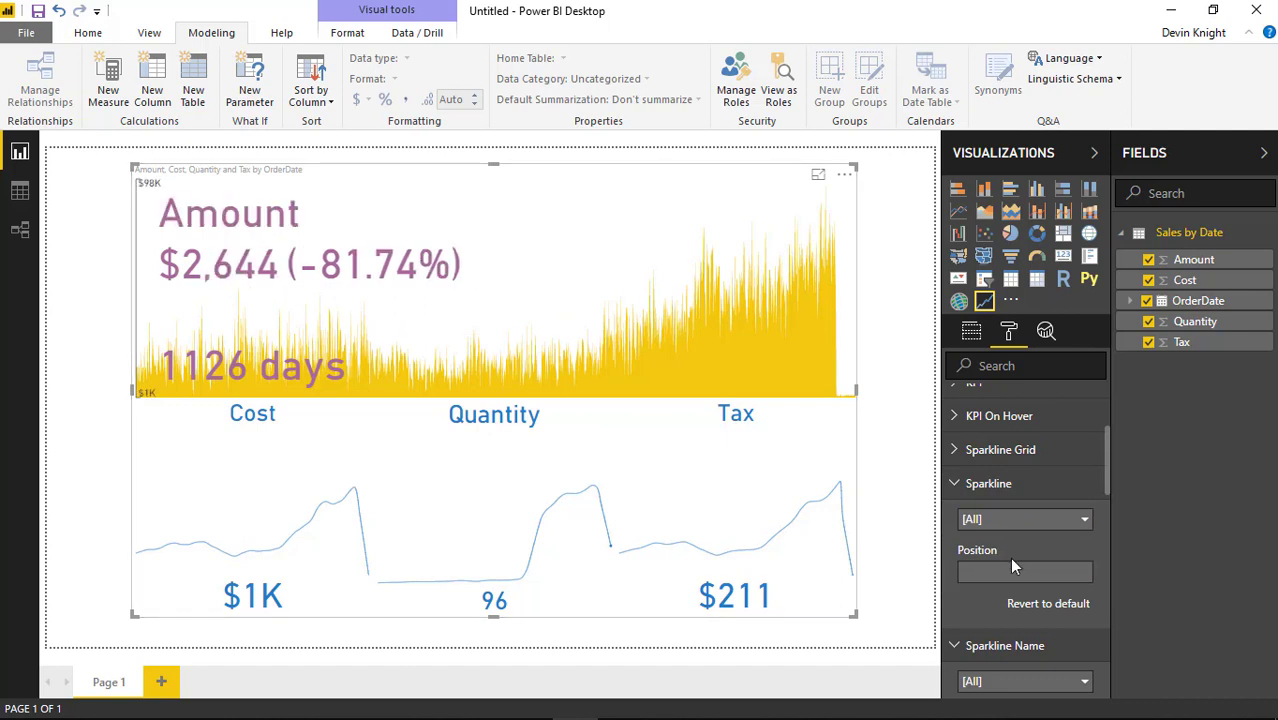
{"action": "left_click", "coordinate": [1084, 519]}
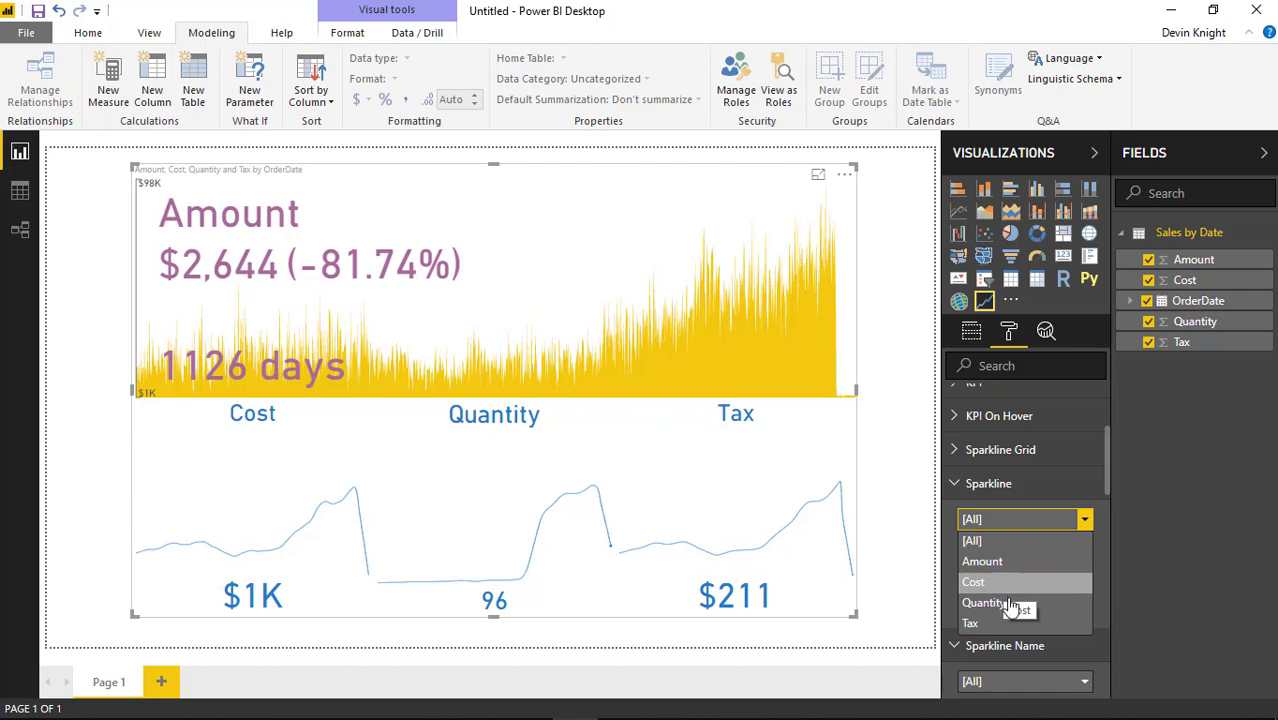
{"action": "left_click", "coordinate": [1003, 602]}
{"action": "left_click", "coordinate": [1022, 572]}
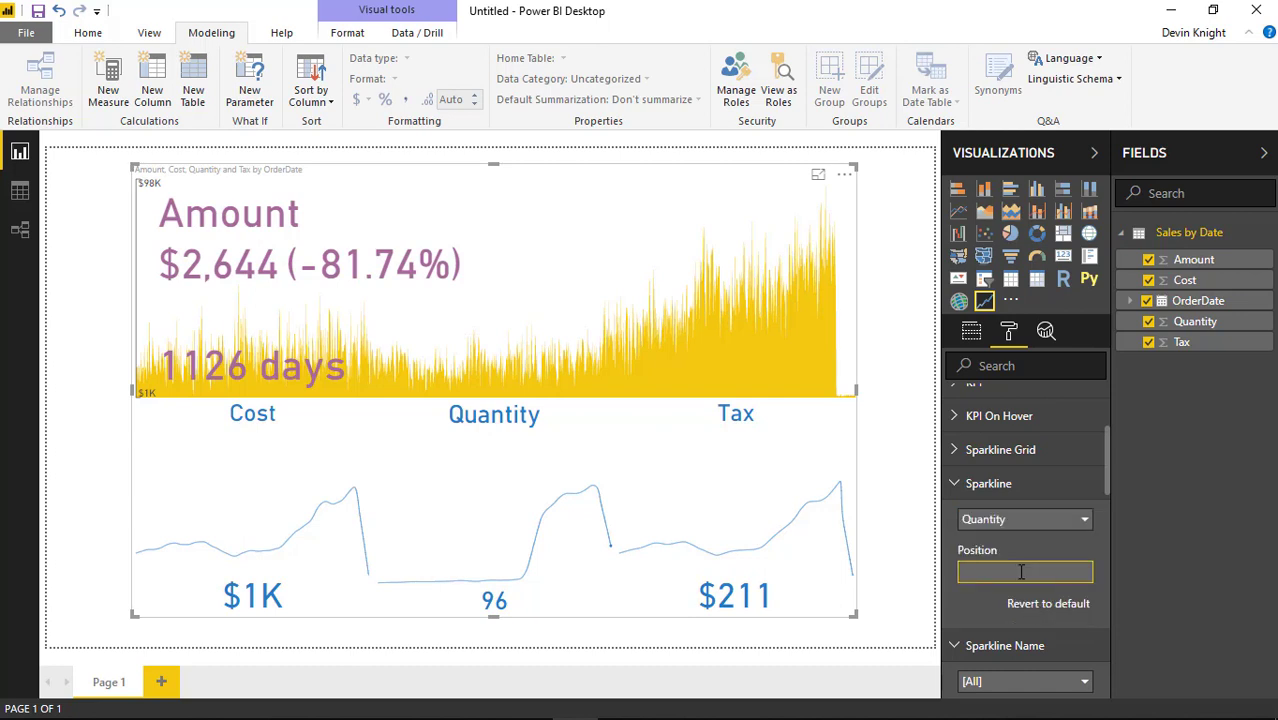
{"action": "type", "text": "1"}
Place the Cost sparkline second and set the Tax sparkline's position to 3
{"action": "left_click", "coordinate": [1082, 519]}
{"action": "left_click", "coordinate": [1020, 581]}
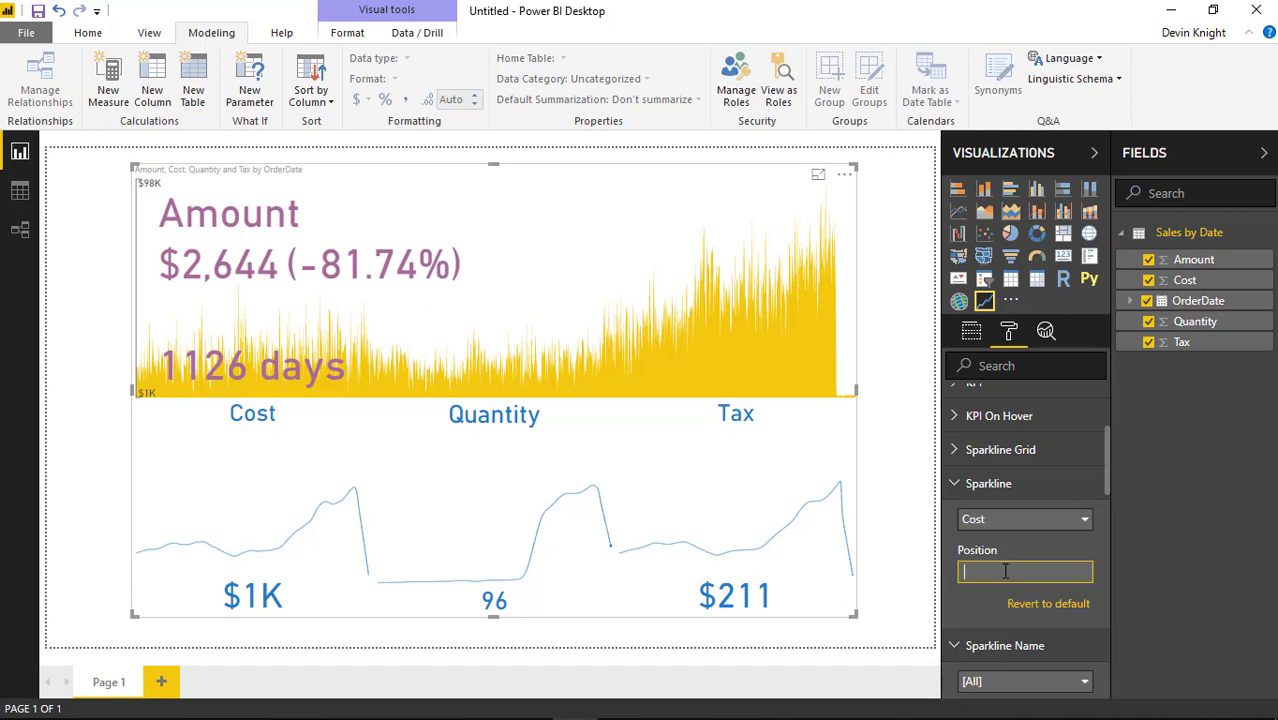
{"action": "left_click", "coordinate": [1080, 519]}
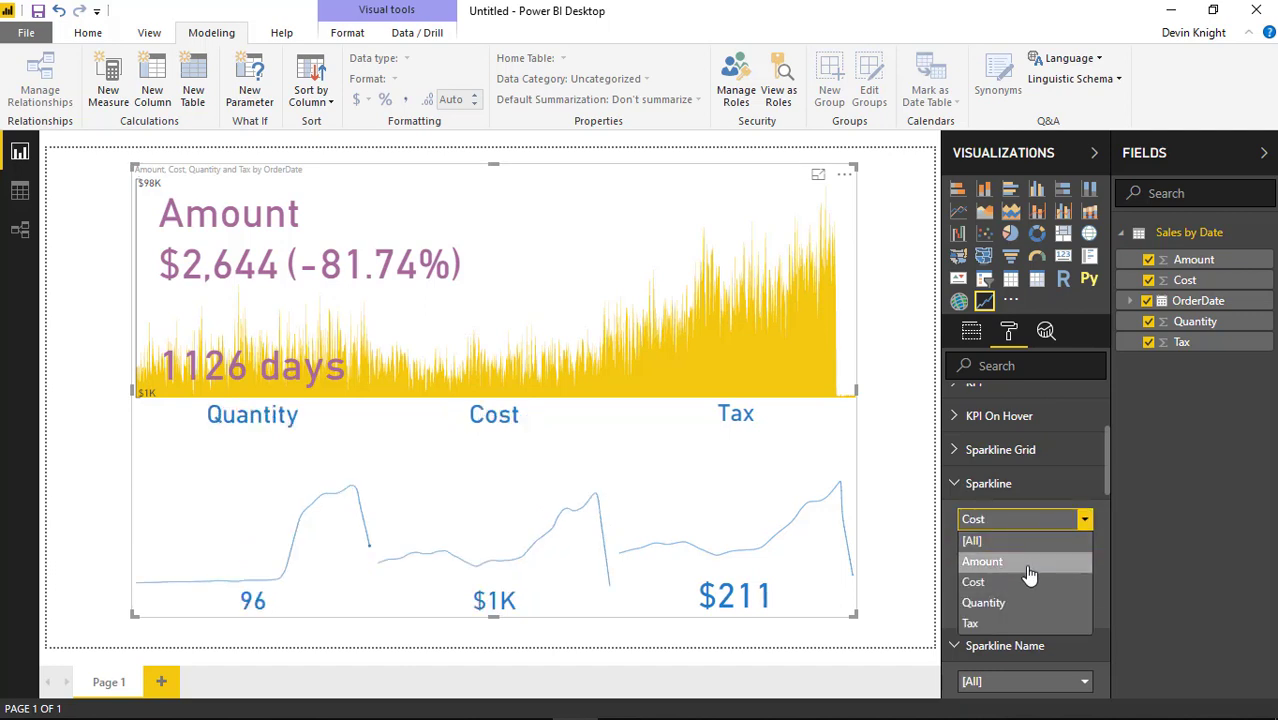
{"action": "left_click", "coordinate": [1022, 623]}
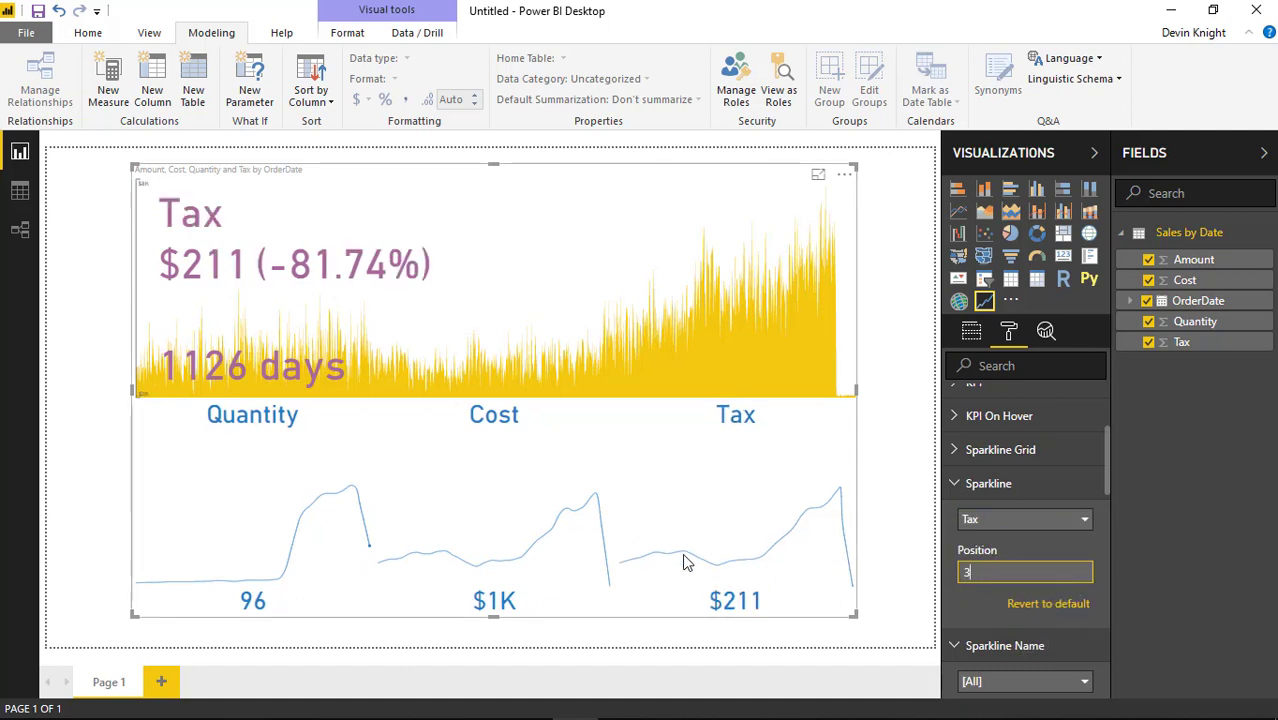
Close the Sparkline settings and examine the Sparkline Name options and the measures they can be applied to
{"action": "mouse_move", "coordinate": [210, 515]}
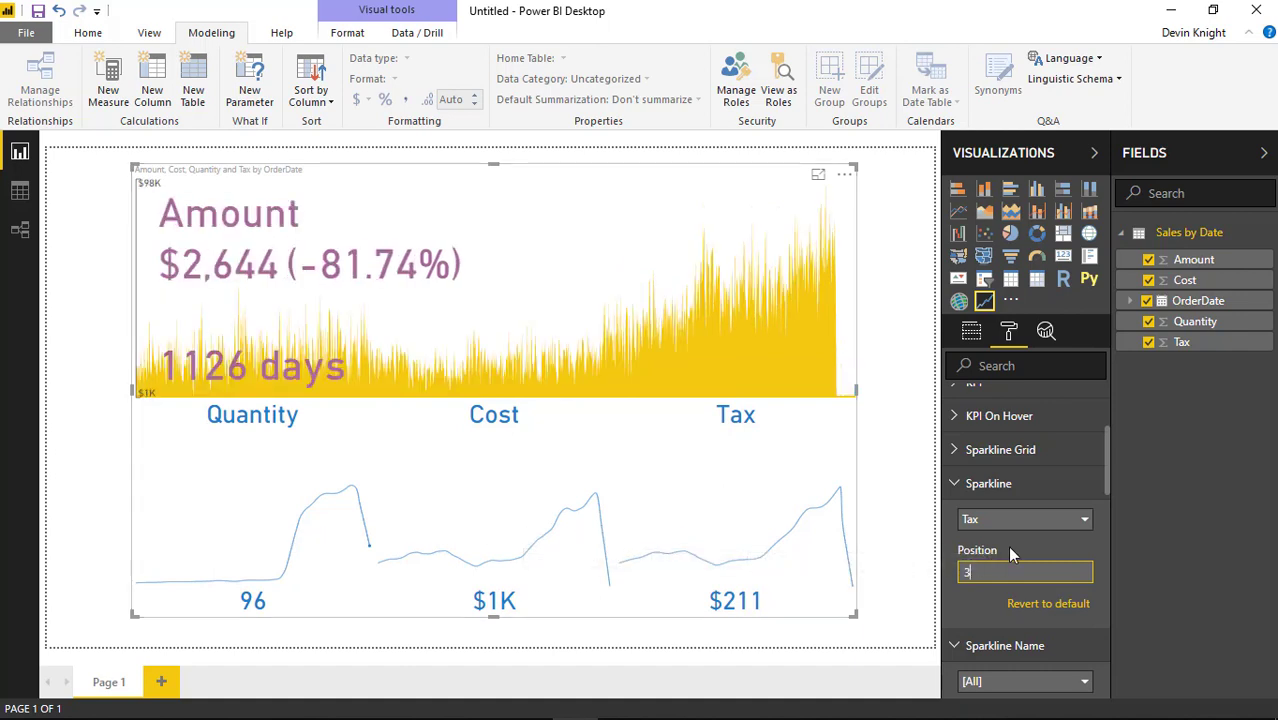
{"action": "left_click", "coordinate": [955, 486]}
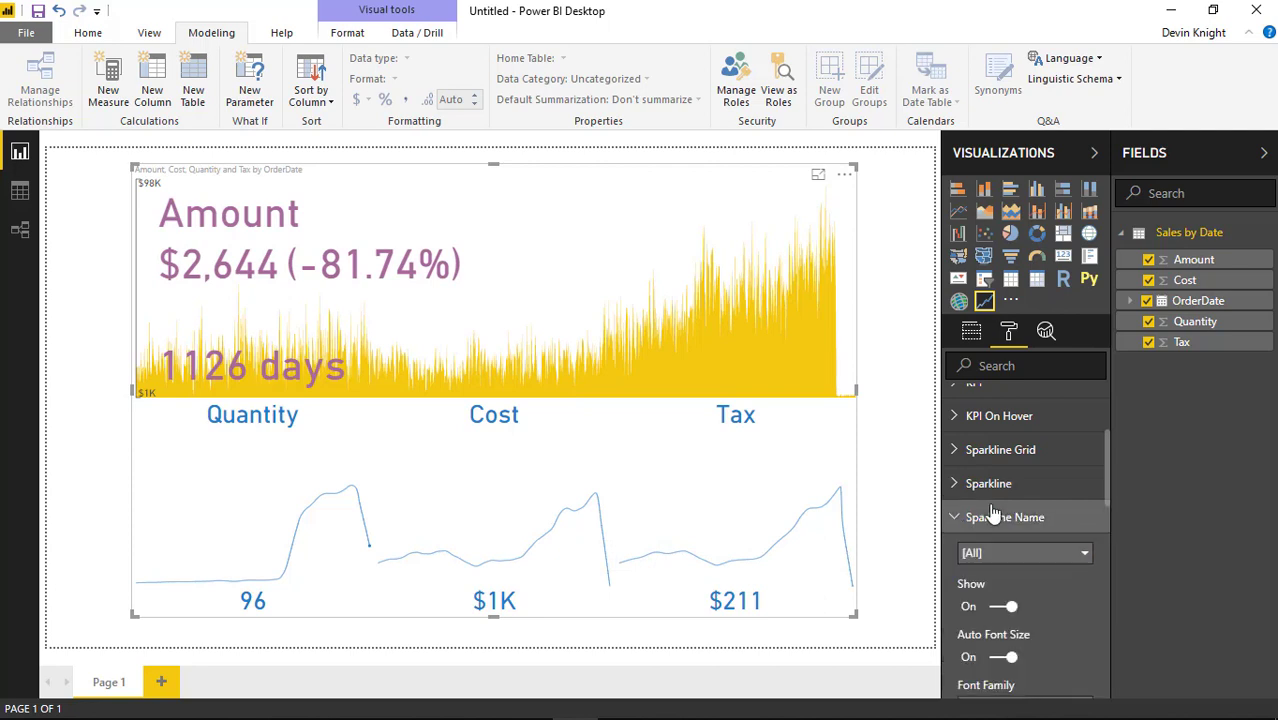
{"action": "scroll", "coordinate": [1006, 565], "scroll_direction": "down", "scroll_amount": 2}
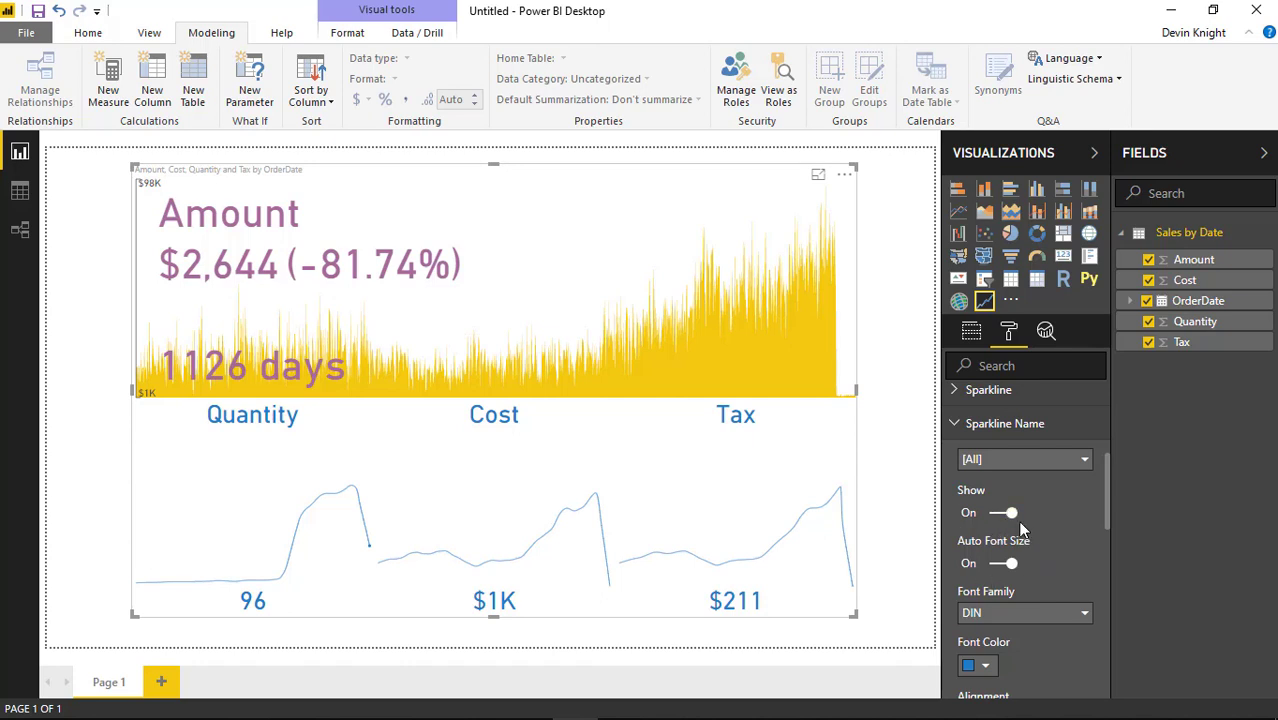
{"action": "left_click", "coordinate": [1018, 460]}
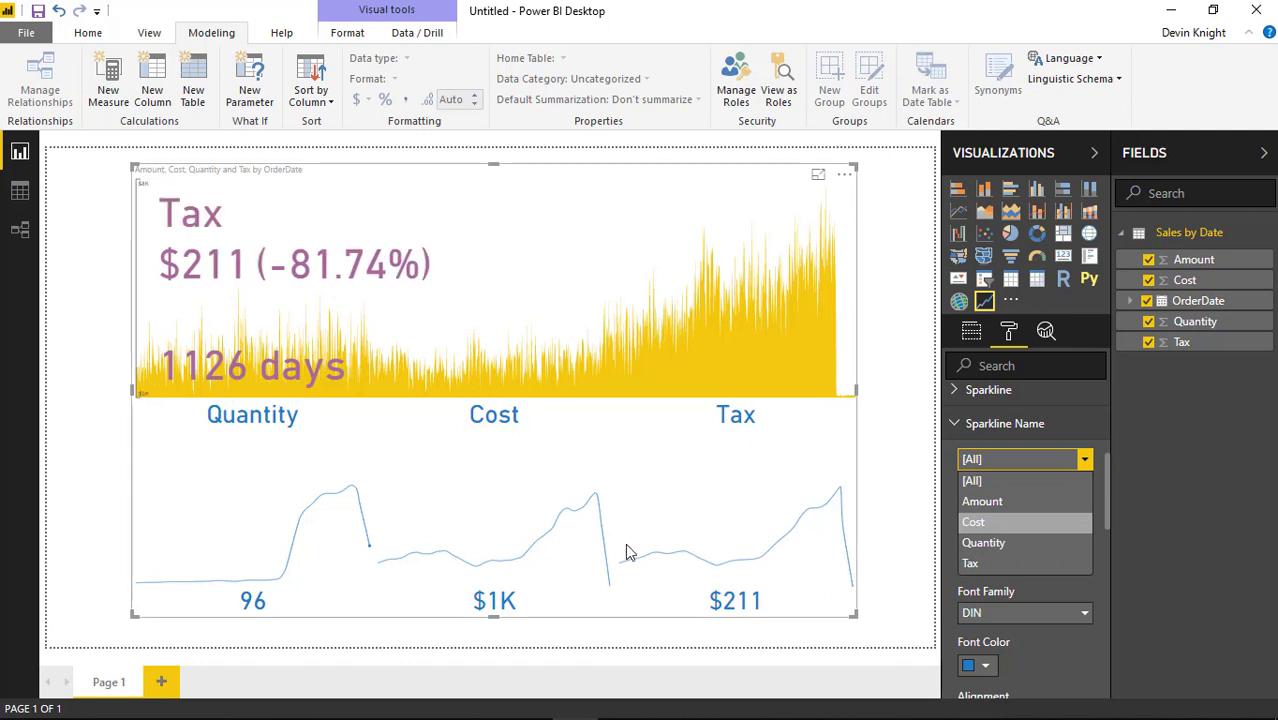
{"action": "left_click", "coordinate": [949, 557]}
{"action": "scroll", "coordinate": [949, 557], "scroll_direction": "down", "scroll_amount": 2}
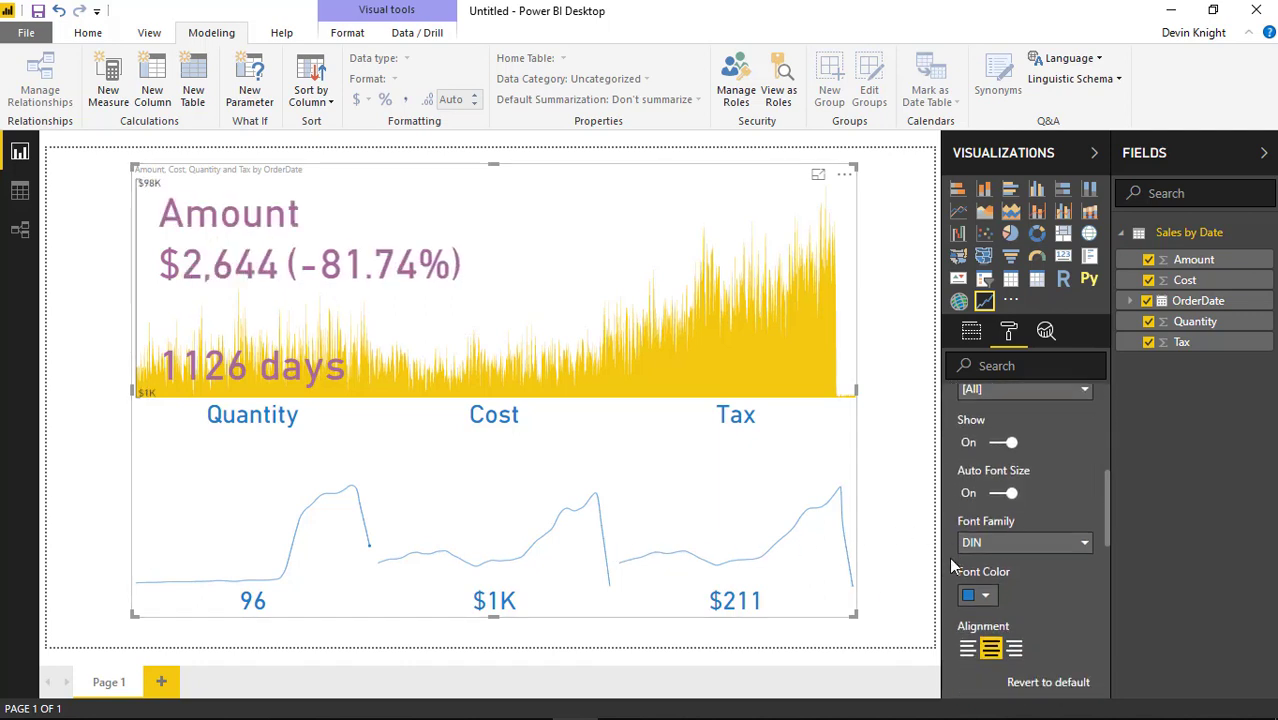
{"action": "scroll", "coordinate": [958, 562], "scroll_direction": "up", "scroll_amount": 3}
Try a purple font color on the Cost sparkline's name and revert the Sparkline Name settings to default
{"action": "left_click", "coordinate": [1022, 553]}
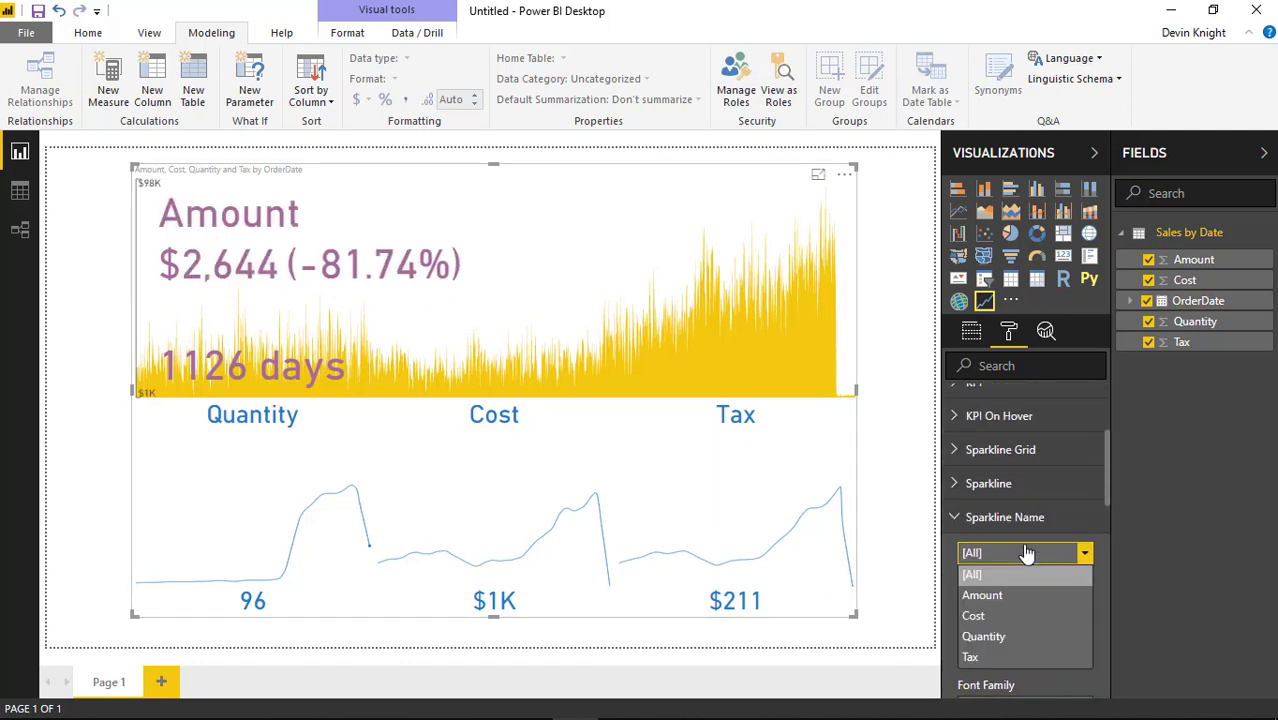
{"action": "left_click", "coordinate": [995, 615]}
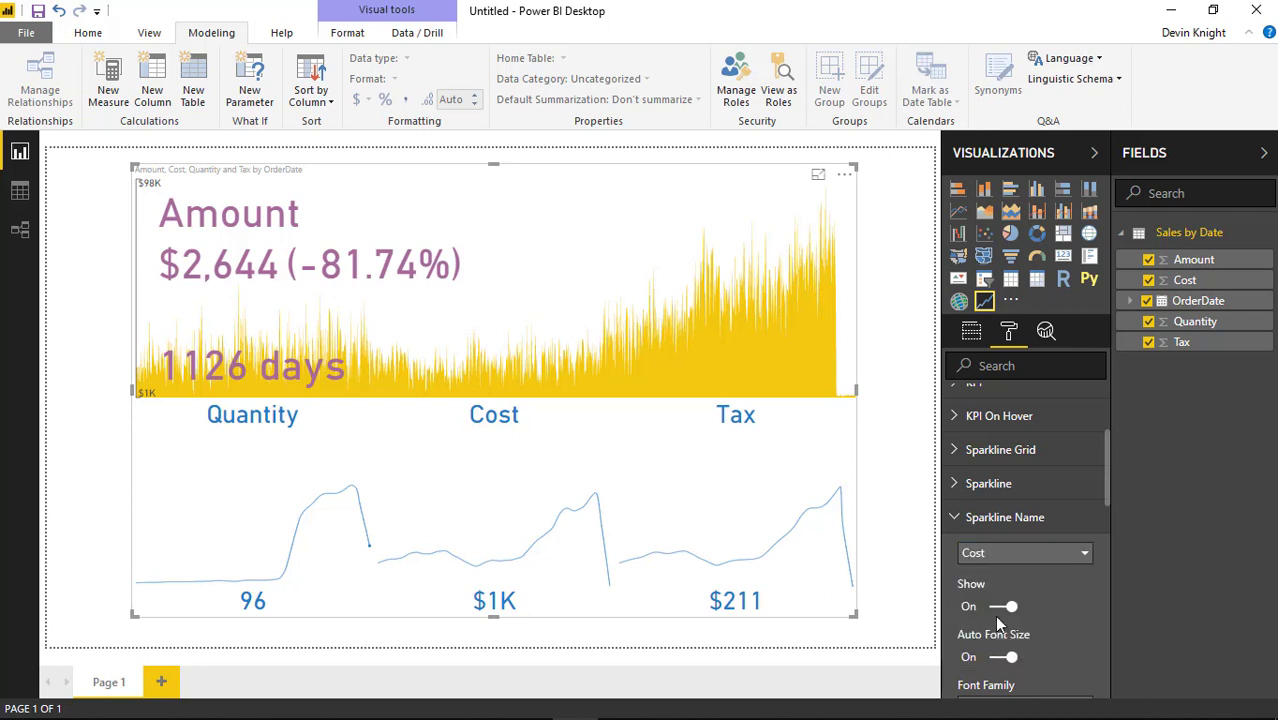
{"action": "scroll", "coordinate": [995, 618], "scroll_direction": "down", "scroll_amount": 2}
{"action": "left_click", "coordinate": [979, 571]}
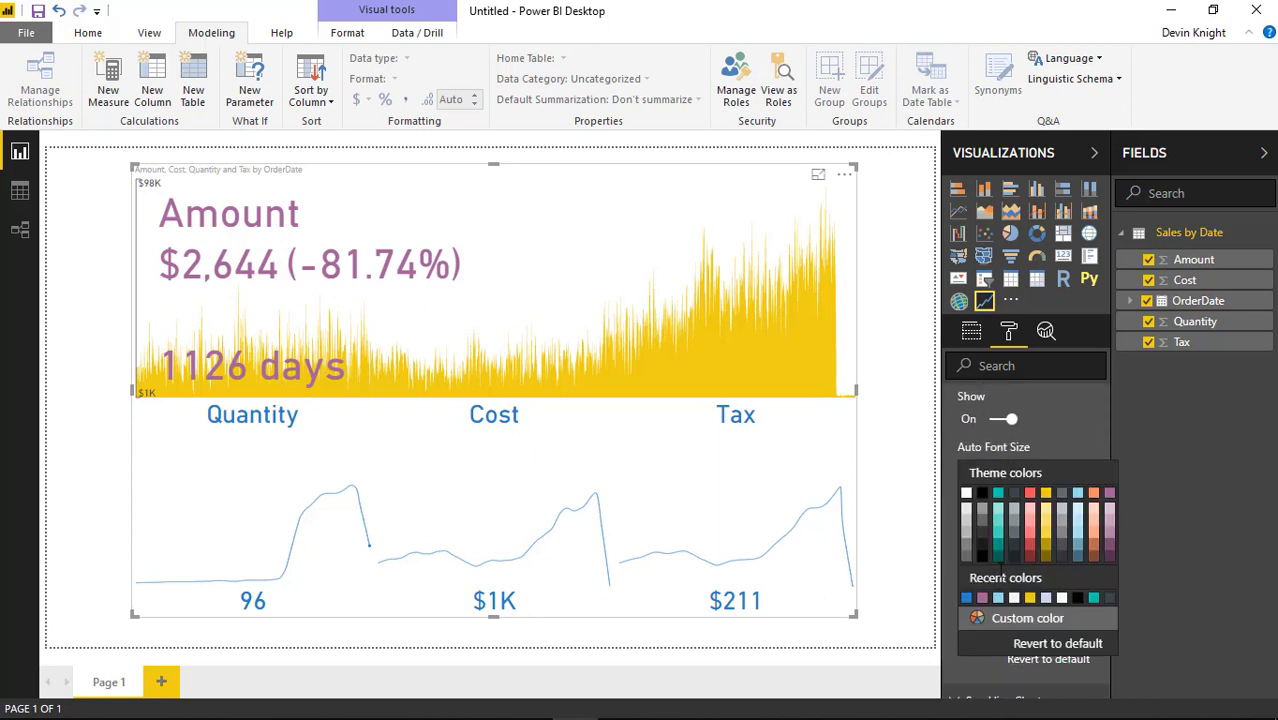
{"action": "left_click", "coordinate": [983, 598]}
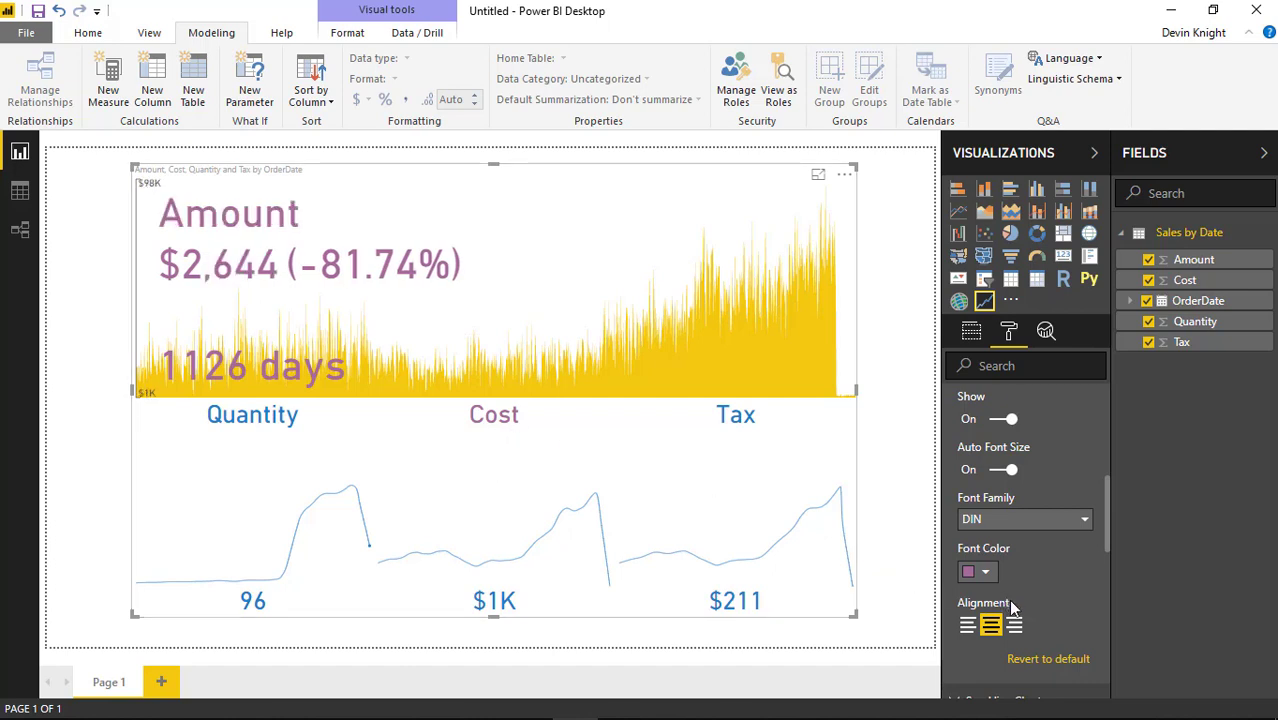
{"action": "left_click", "coordinate": [1050, 658]}
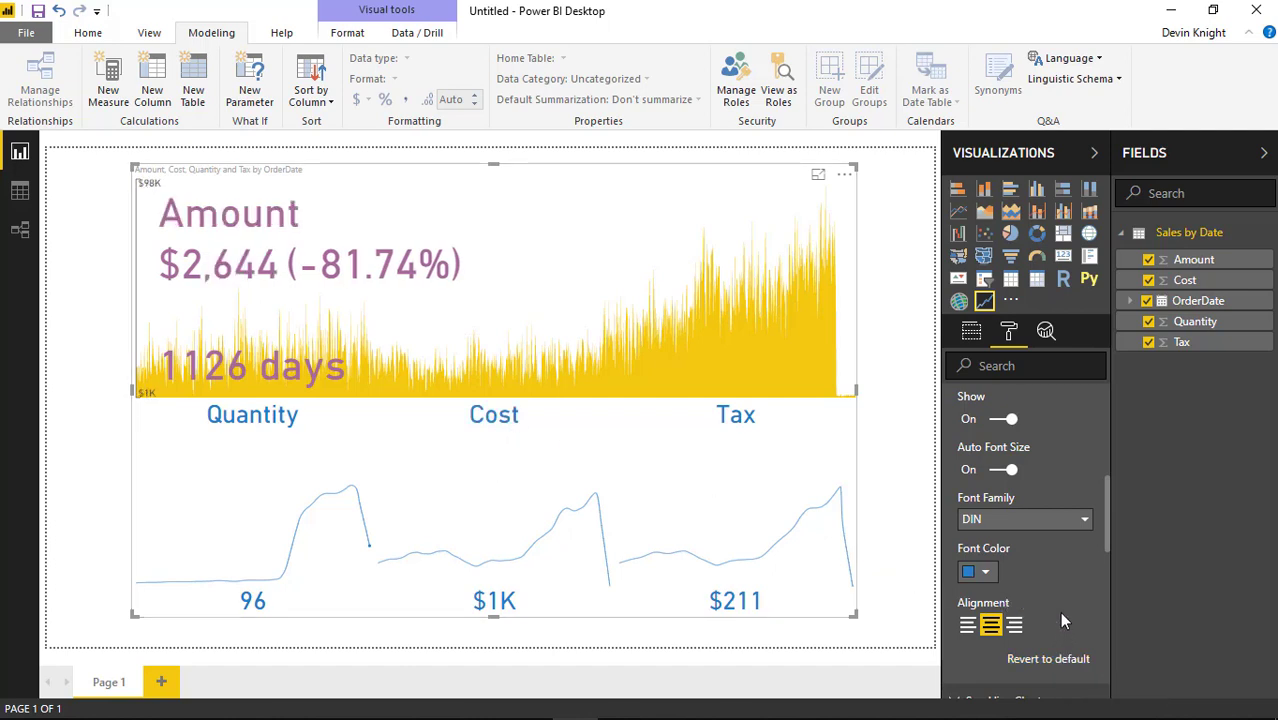
Close the Sparkline Name settings and set the Cost sparkline's color to red in the Sparkline Chart settings
{"action": "scroll", "coordinate": [1052, 562], "scroll_direction": "up", "scroll_amount": 2}
{"action": "left_click", "coordinate": [952, 430]}
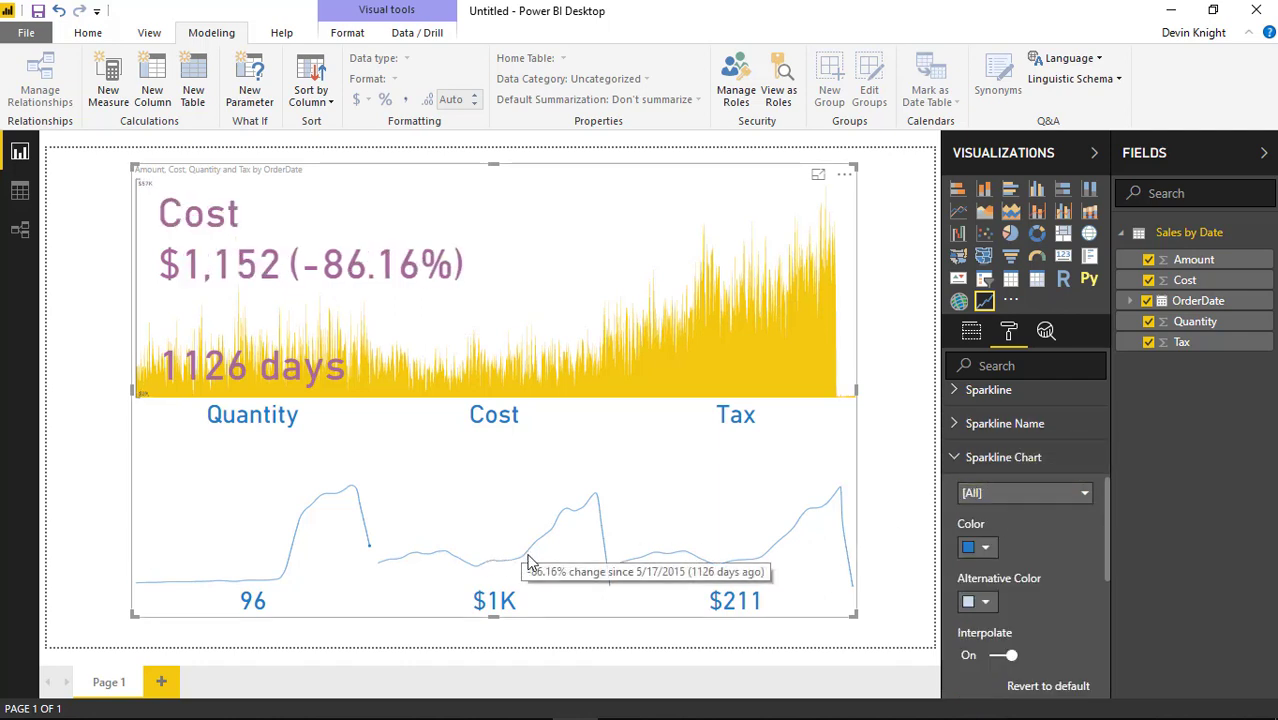
{"action": "left_click", "coordinate": [998, 492]}
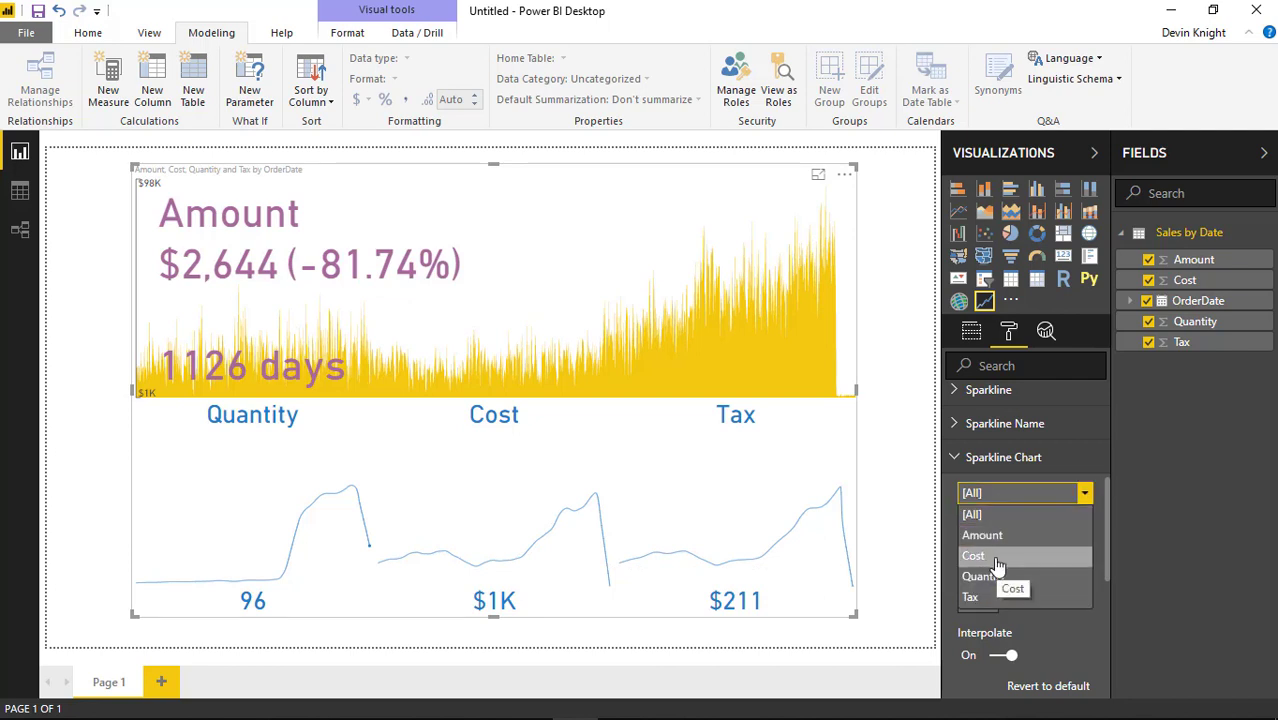
{"action": "left_click", "coordinate": [997, 557]}
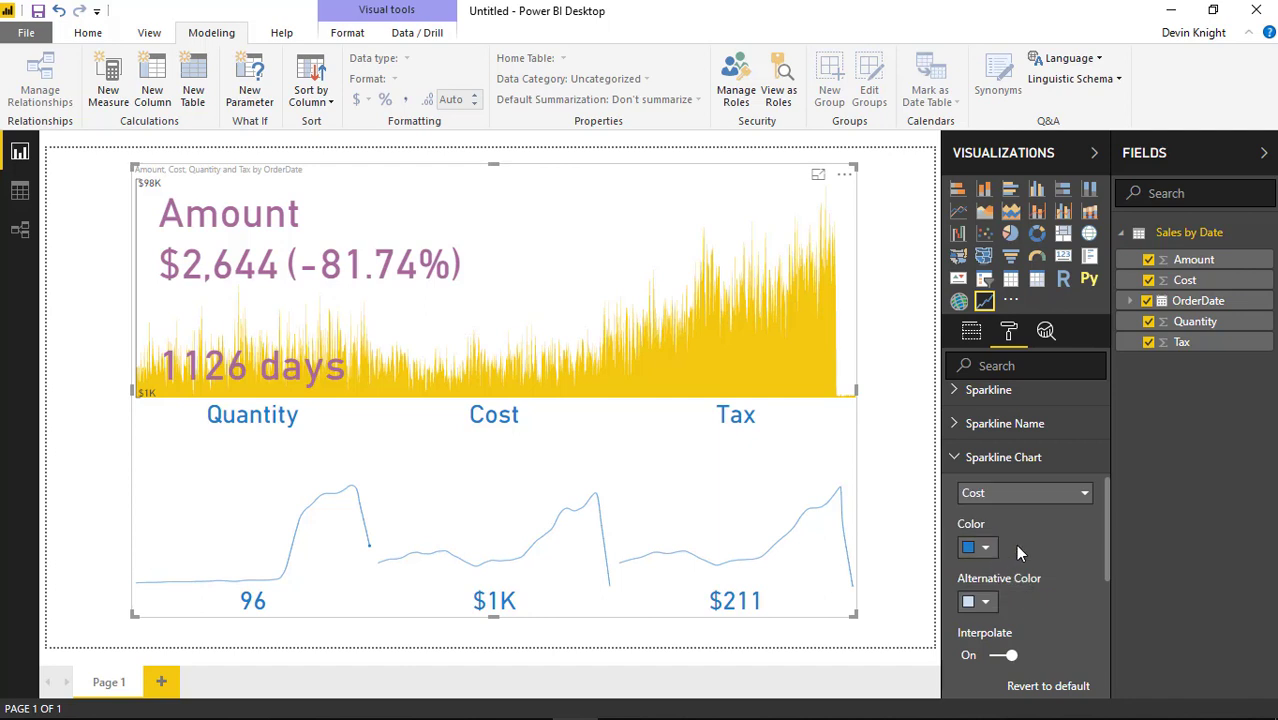
{"action": "left_click", "coordinate": [992, 496]}
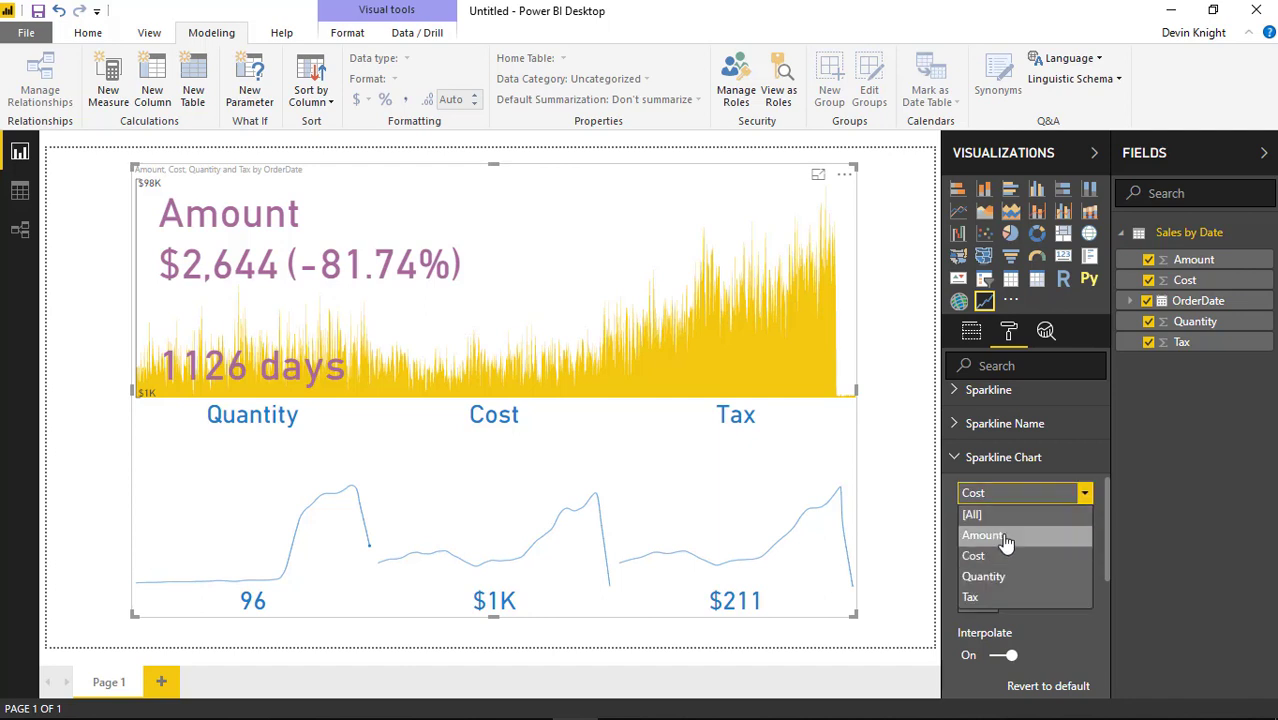
{"action": "left_click", "coordinate": [1003, 558]}
{"action": "left_click", "coordinate": [984, 548]}
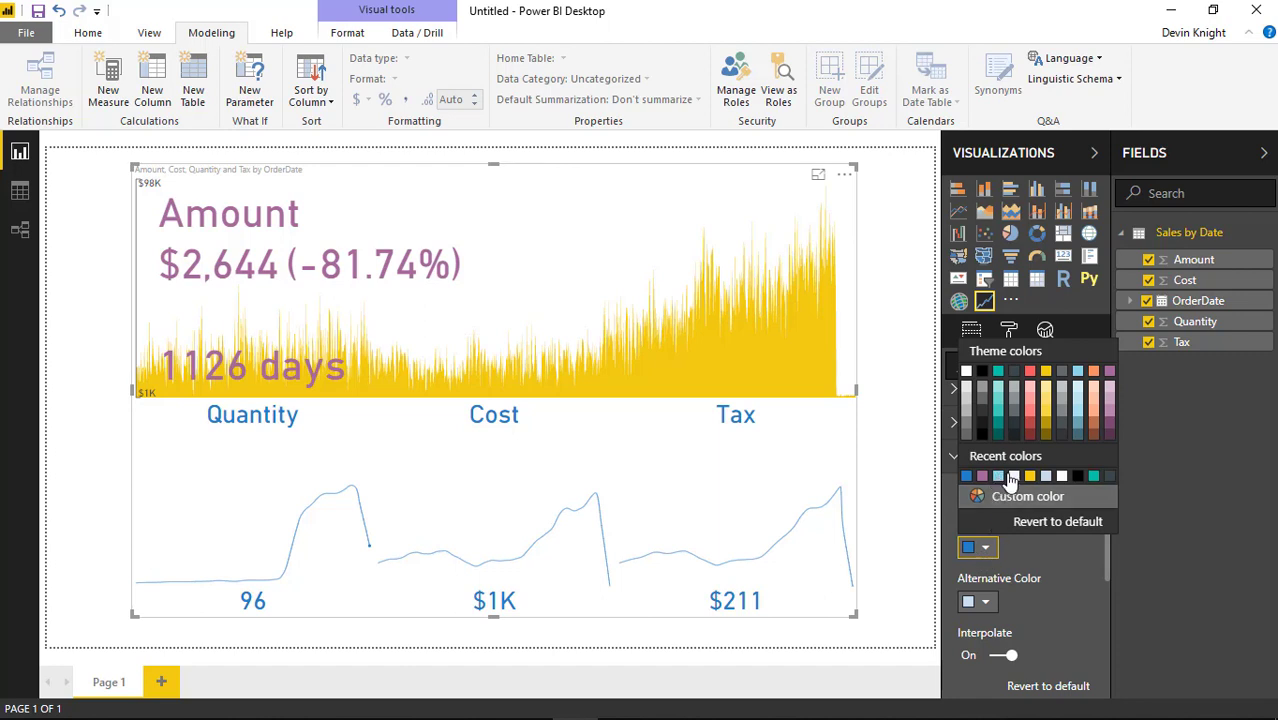
{"action": "left_click", "coordinate": [1030, 388]}
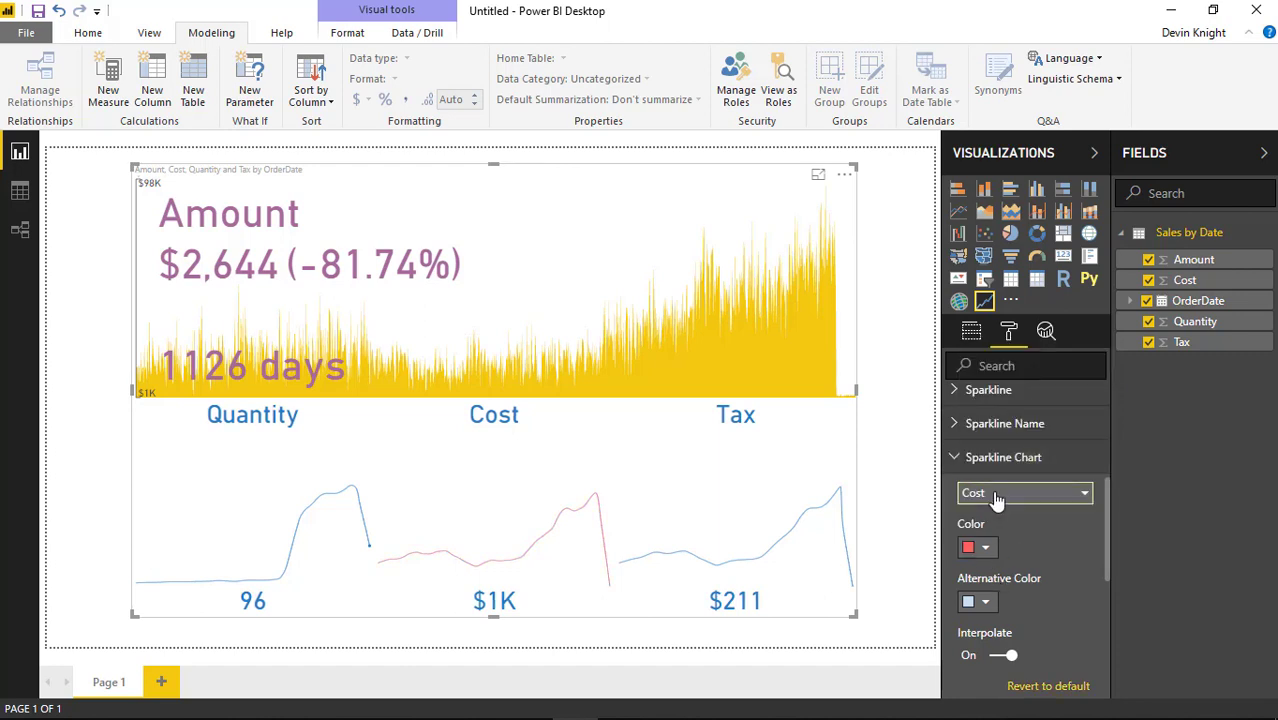
Try light blue for the Quantity sparkline's color and replace it with dark teal
{"action": "left_click", "coordinate": [996, 495]}
{"action": "left_click", "coordinate": [1010, 577]}
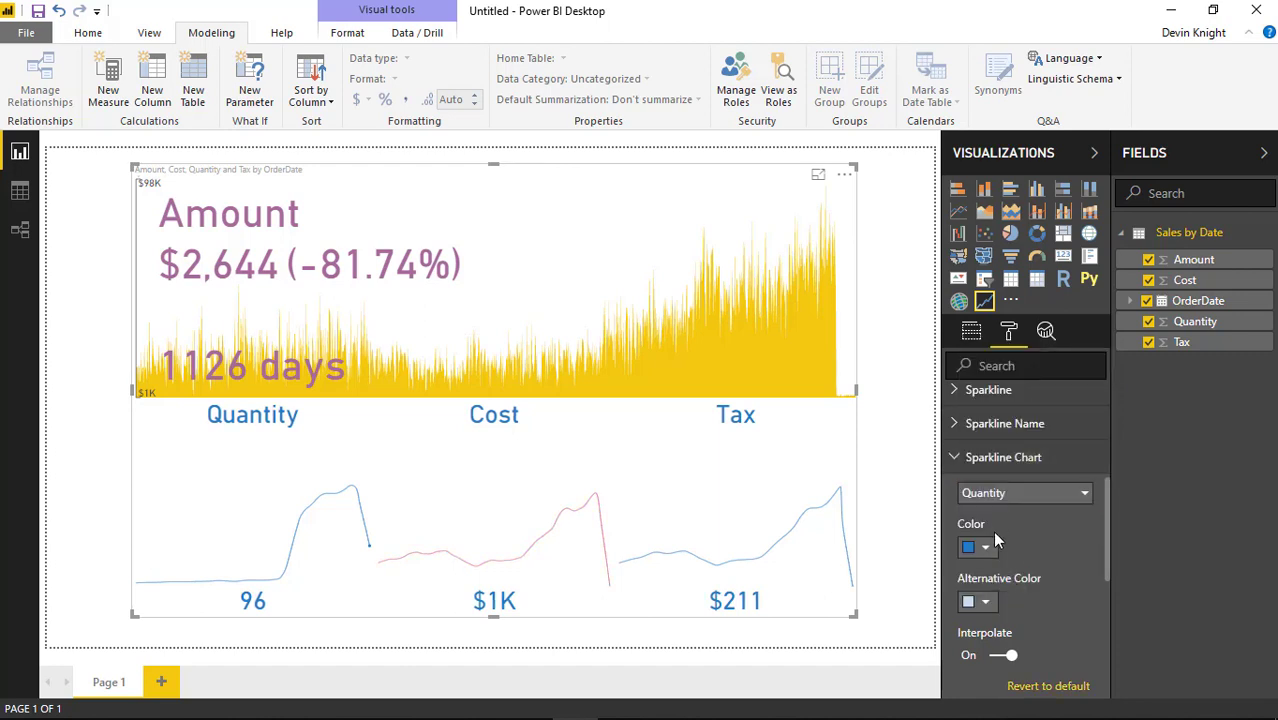
{"action": "left_click", "coordinate": [984, 548]}
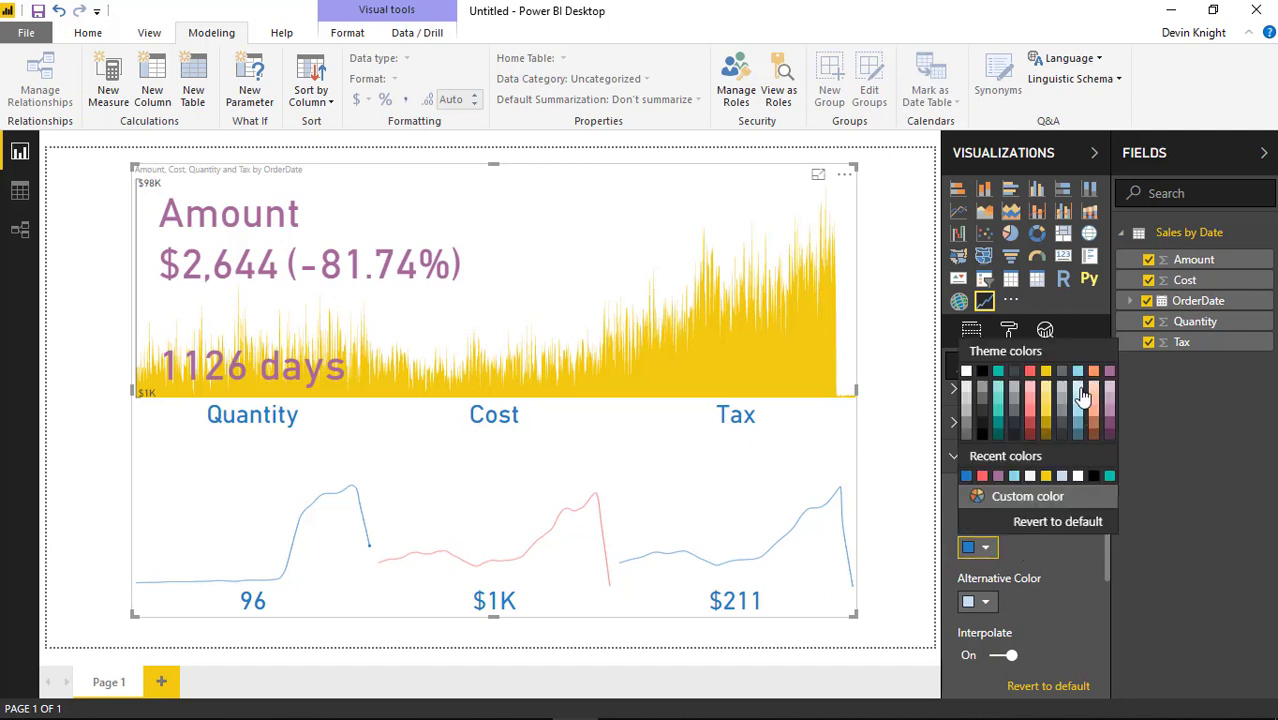
{"action": "left_click", "coordinate": [1078, 426]}
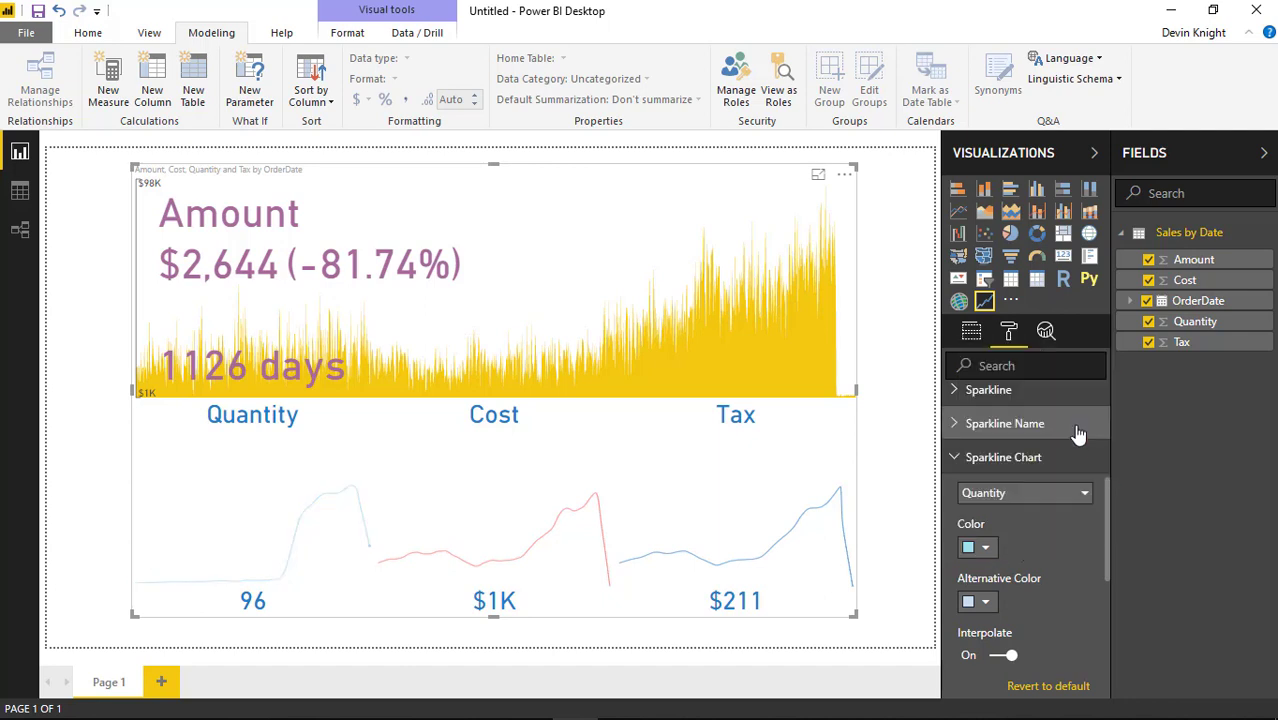
{"action": "left_click", "coordinate": [986, 549]}
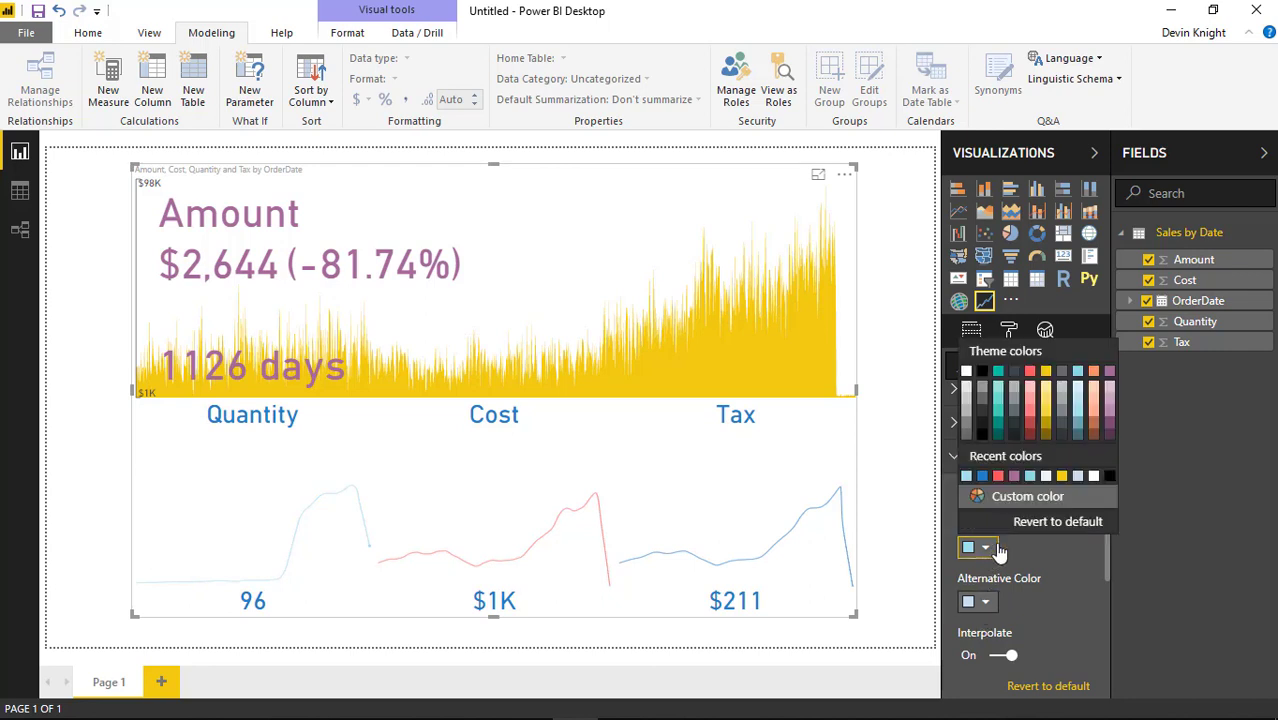
{"action": "left_click", "coordinate": [1001, 430]}
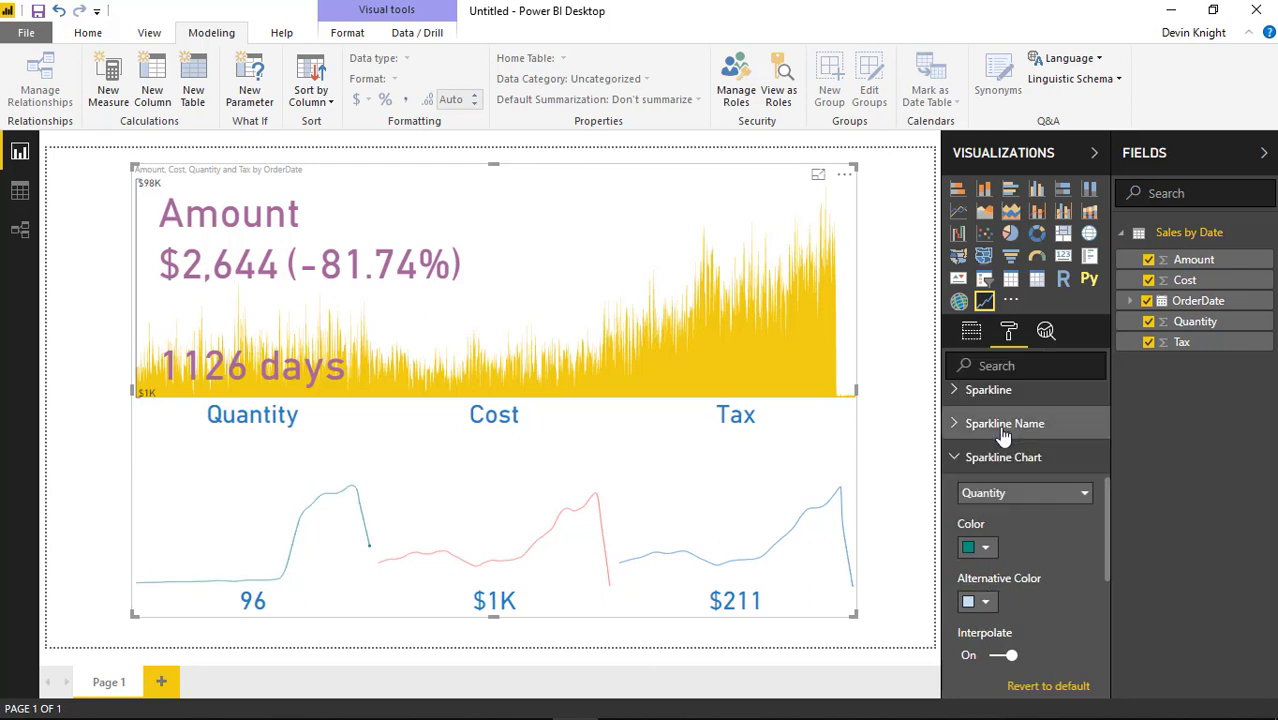
Set the Tax sparkline's color to blue and close the Sparkline Chart settings
{"action": "left_click", "coordinate": [1040, 497]}
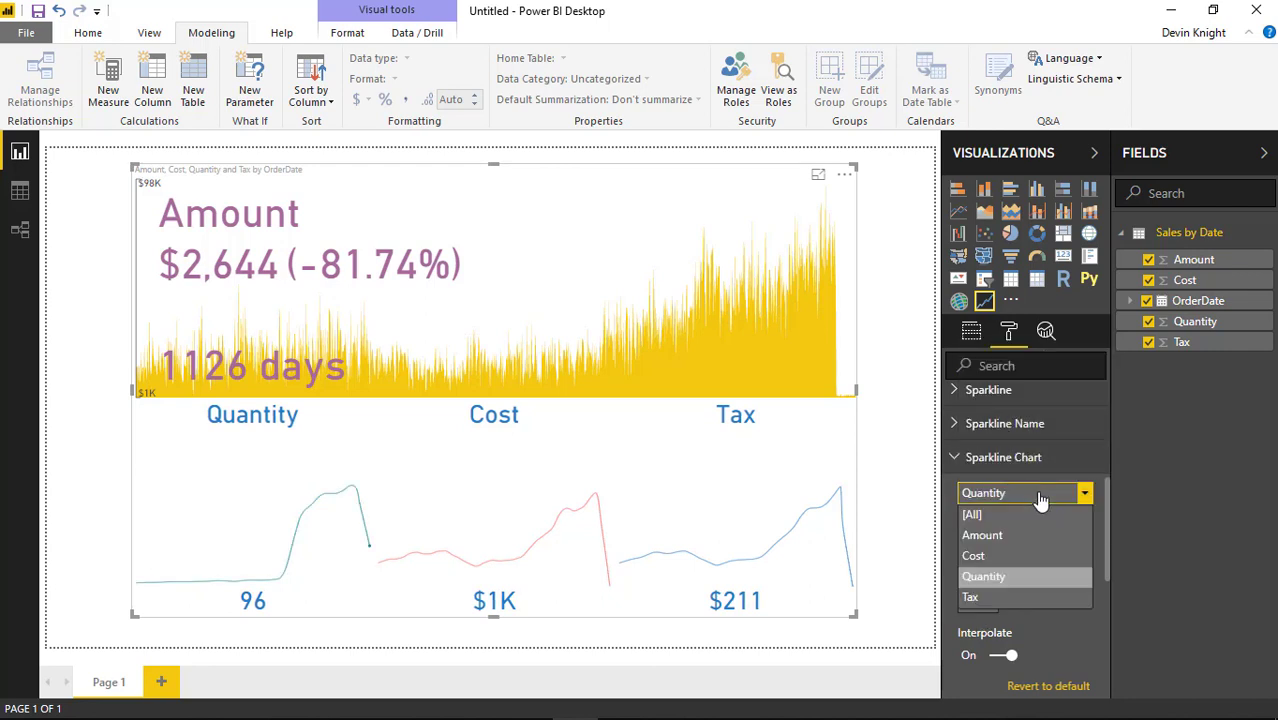
{"action": "left_click", "coordinate": [1008, 597]}
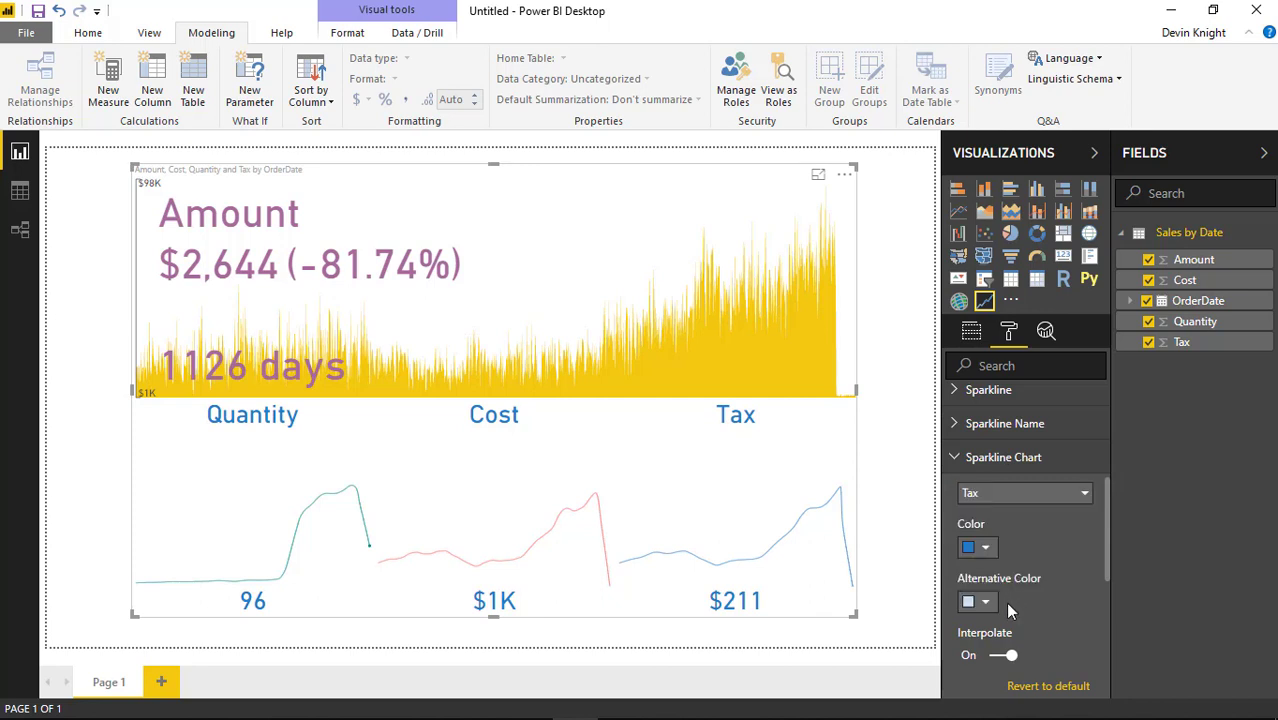
{"action": "left_click", "coordinate": [987, 553]}
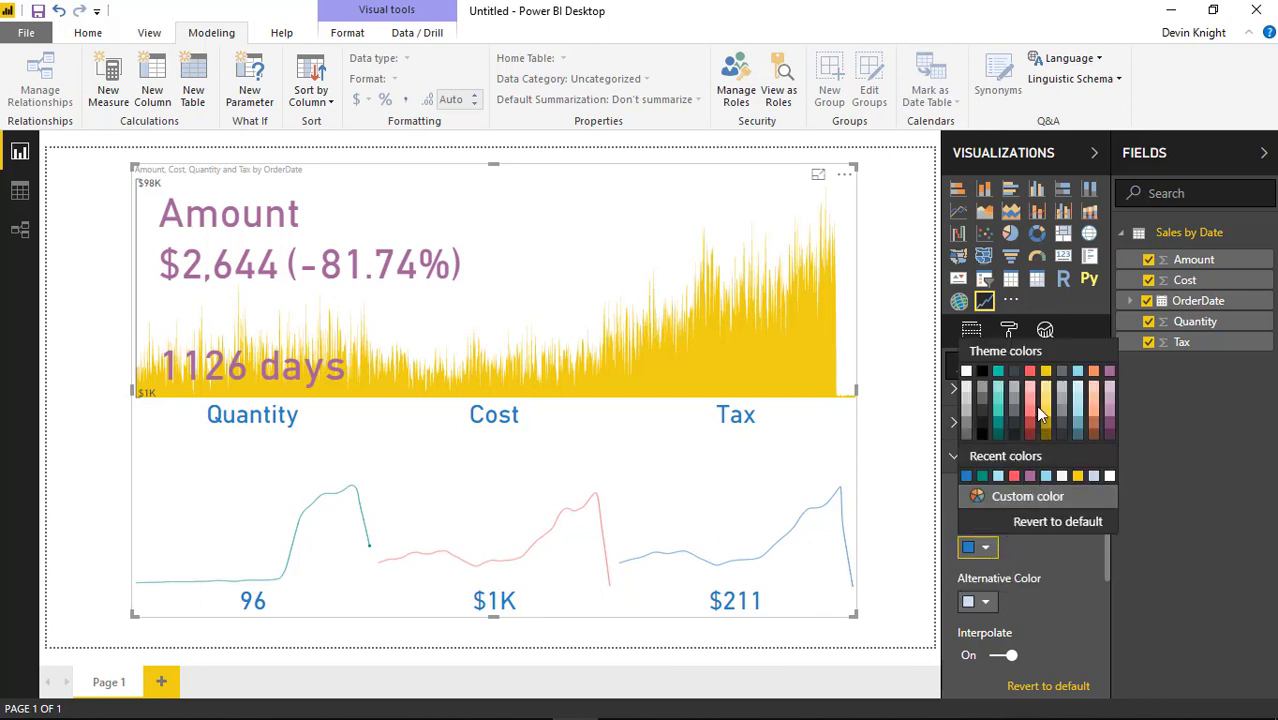
{"action": "left_click", "coordinate": [967, 477]}
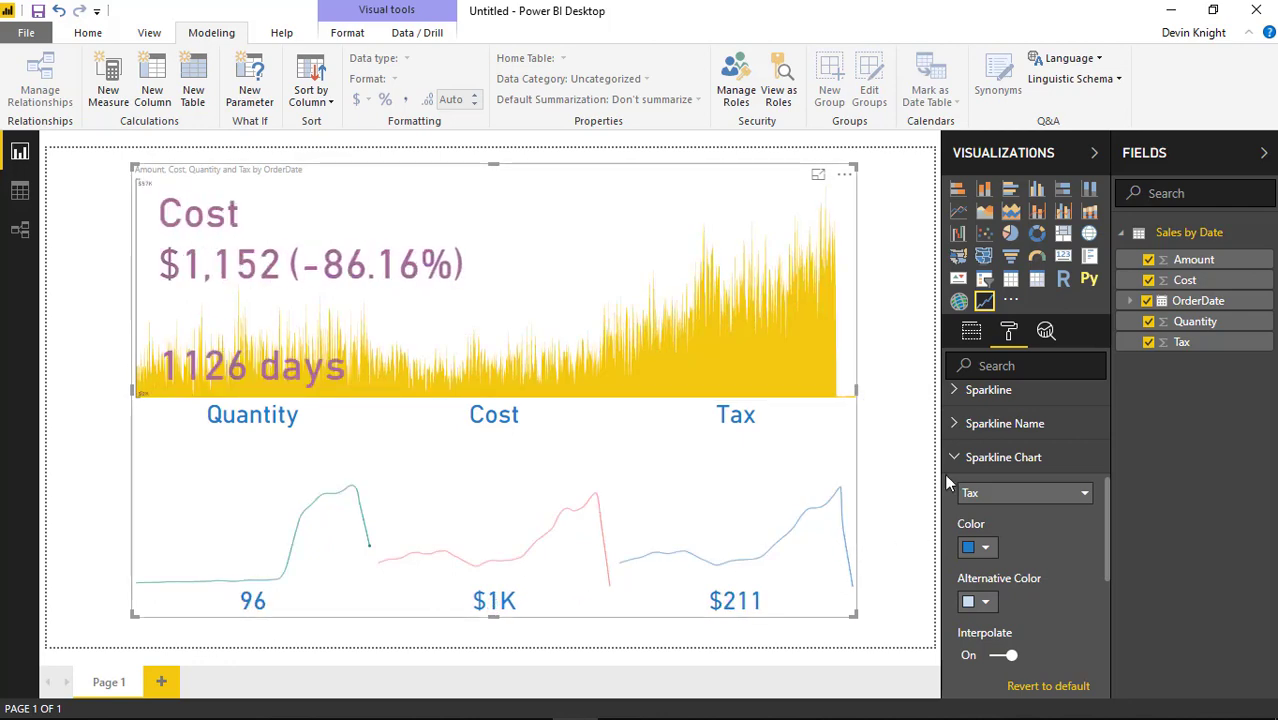
{"action": "left_click", "coordinate": [995, 457]}
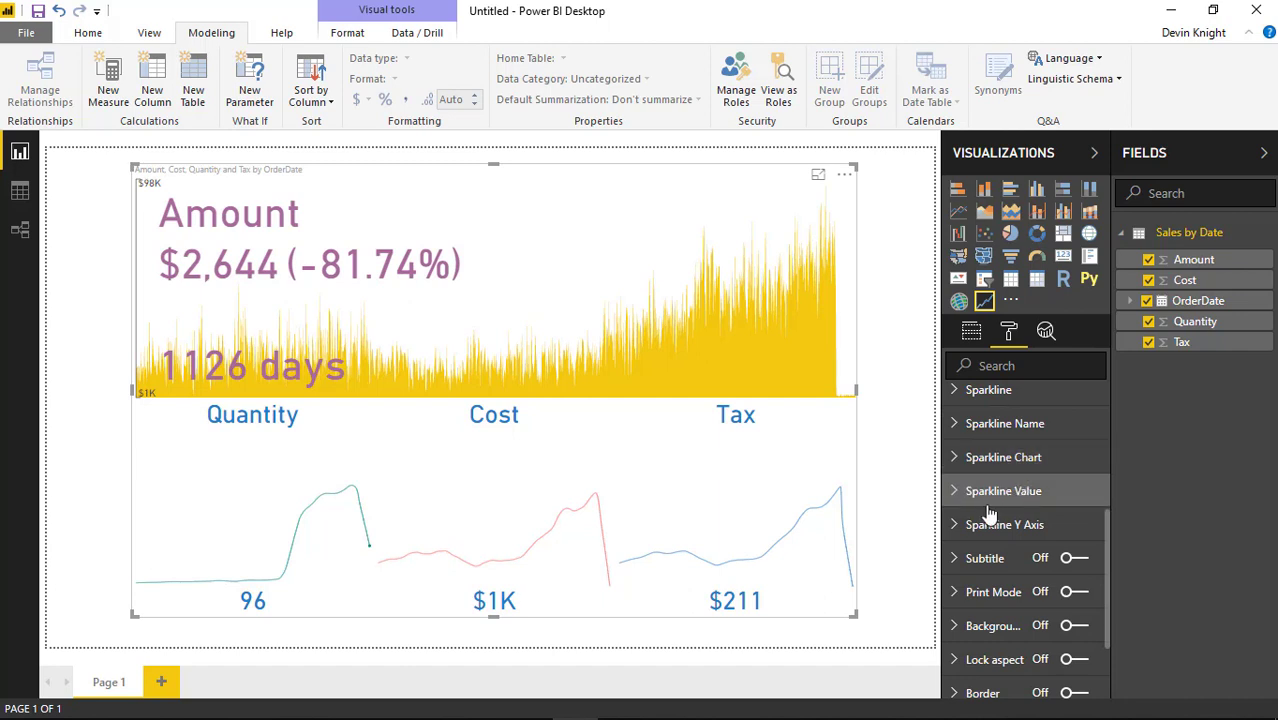
Examine the Sparkline Value options and the measures they can be applied to, and close the section
{"action": "left_click", "coordinate": [955, 491]}
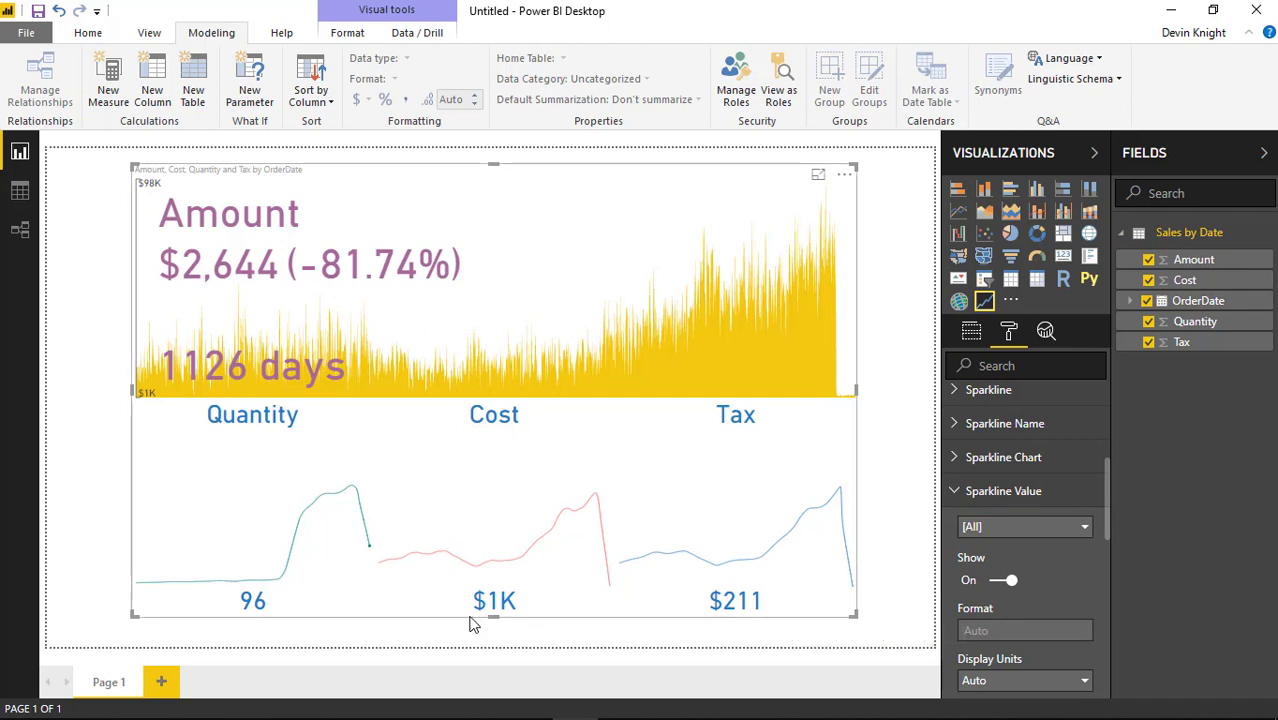
{"action": "scroll", "coordinate": [1042, 584], "scroll_direction": "down", "scroll_amount": 2}
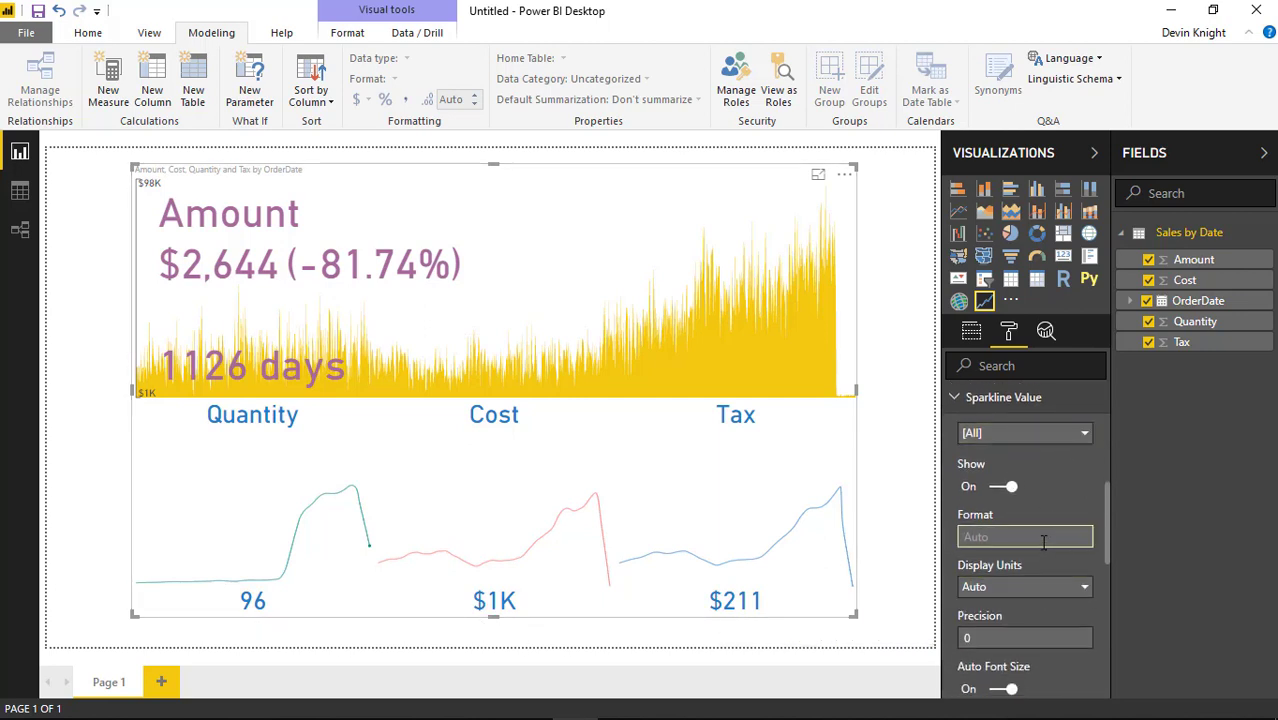
{"action": "scroll", "coordinate": [1043, 541], "scroll_direction": "down", "scroll_amount": 3}
{"action": "scroll", "coordinate": [1040, 536], "scroll_direction": "up", "scroll_amount": 3}
{"action": "left_click", "coordinate": [1003, 438]}
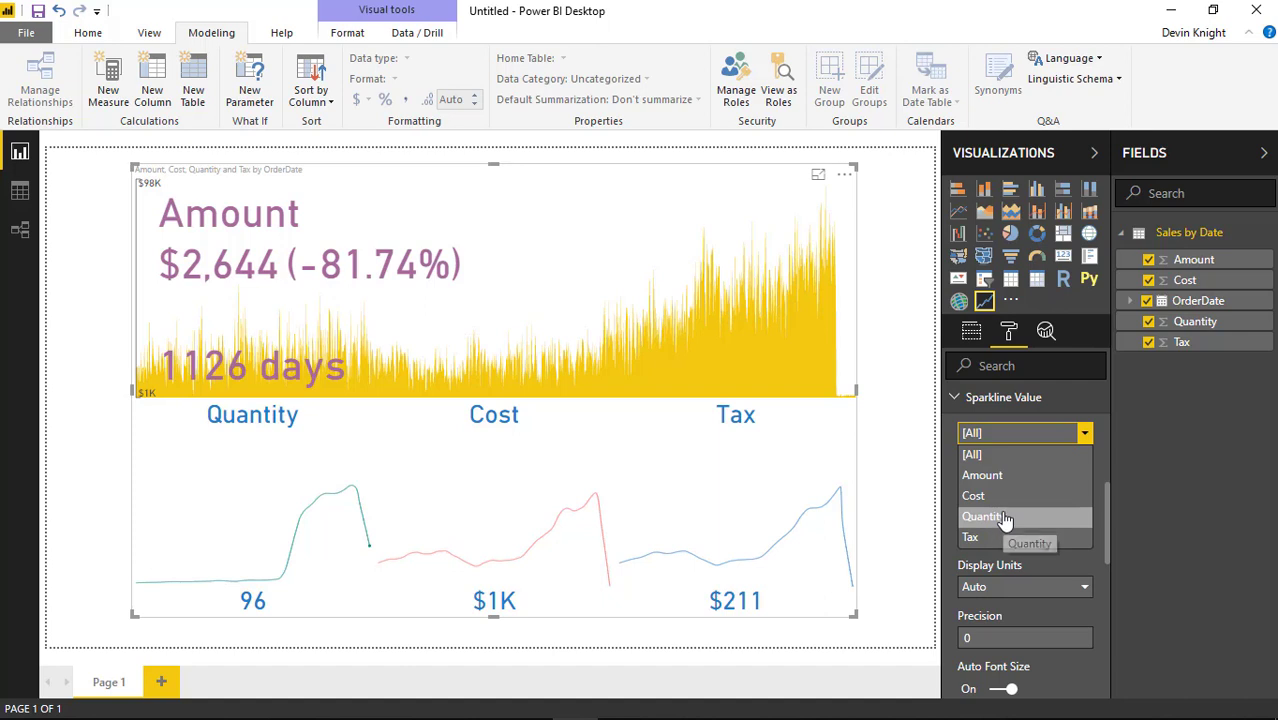
{"action": "left_click", "coordinate": [956, 399]}
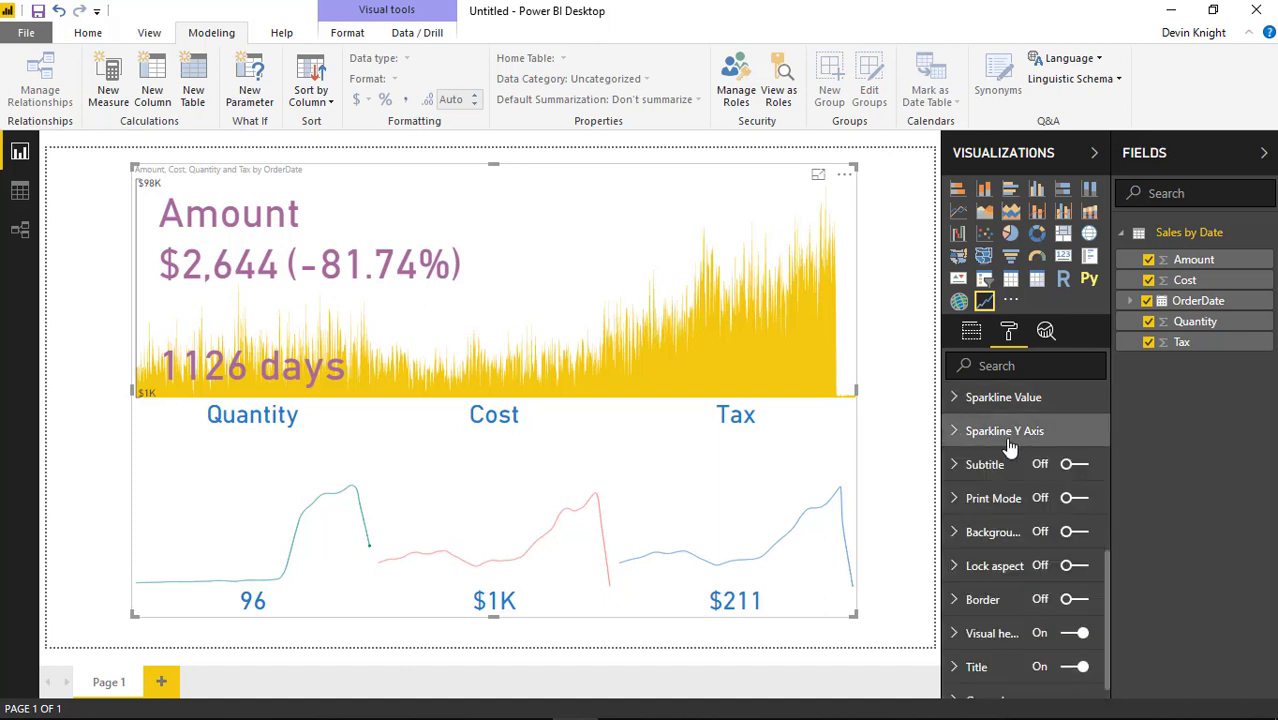
Try showing the Sparkline Y Axis for all sparklines and turn it off again
{"action": "left_click", "coordinate": [952, 431]}
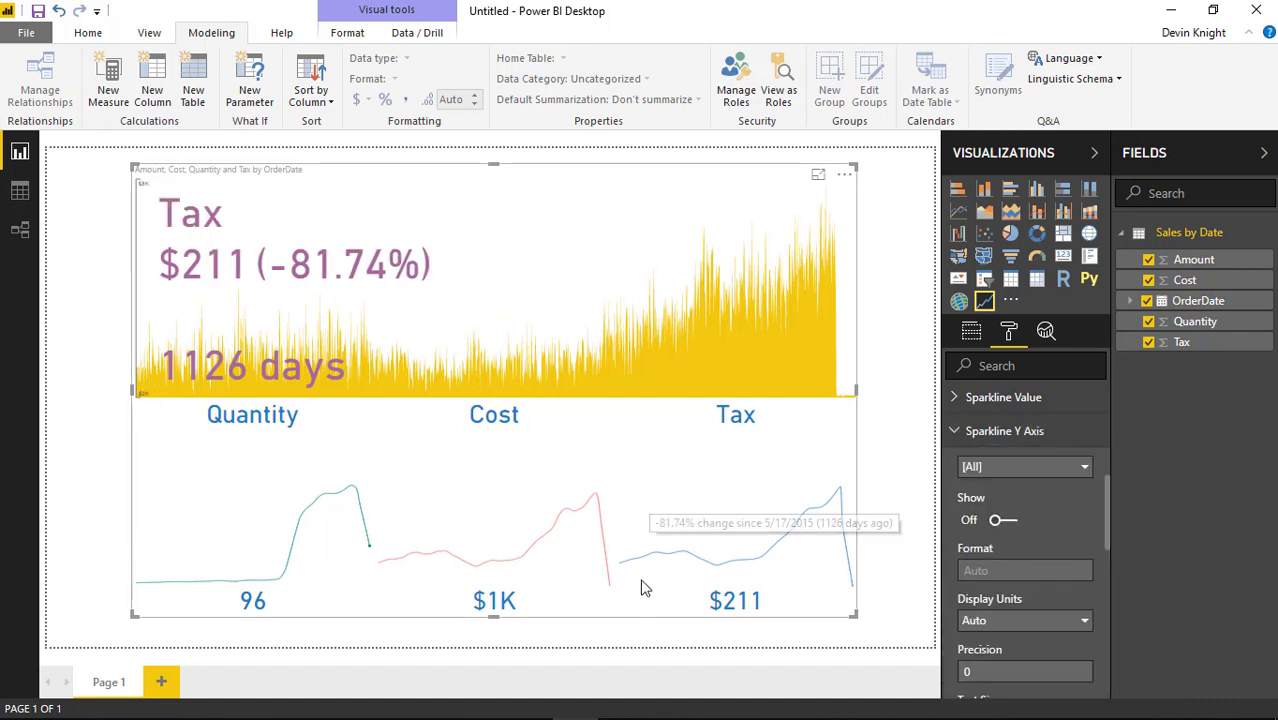
{"action": "left_click", "coordinate": [1003, 529]}
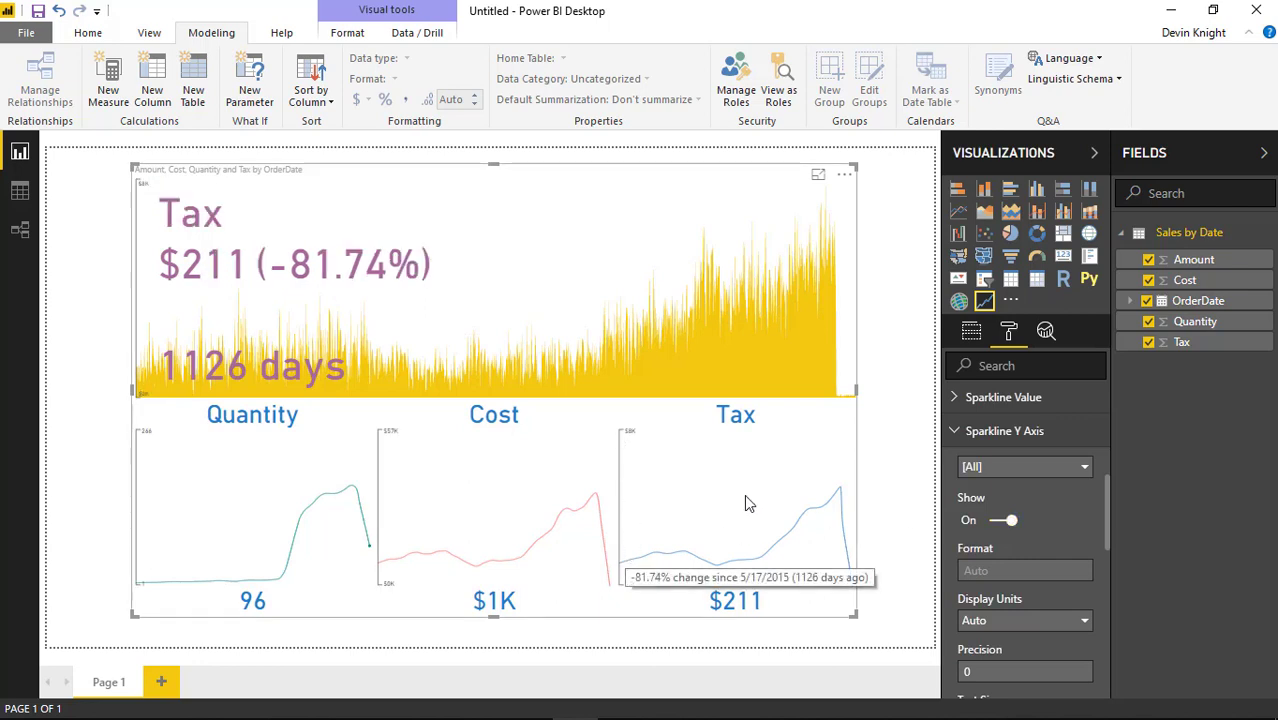
{"action": "left_click", "coordinate": [1006, 520]}
Try showing the Y axis for the Quantity sparkline only and turn it off again
{"action": "left_click", "coordinate": [1010, 467]}
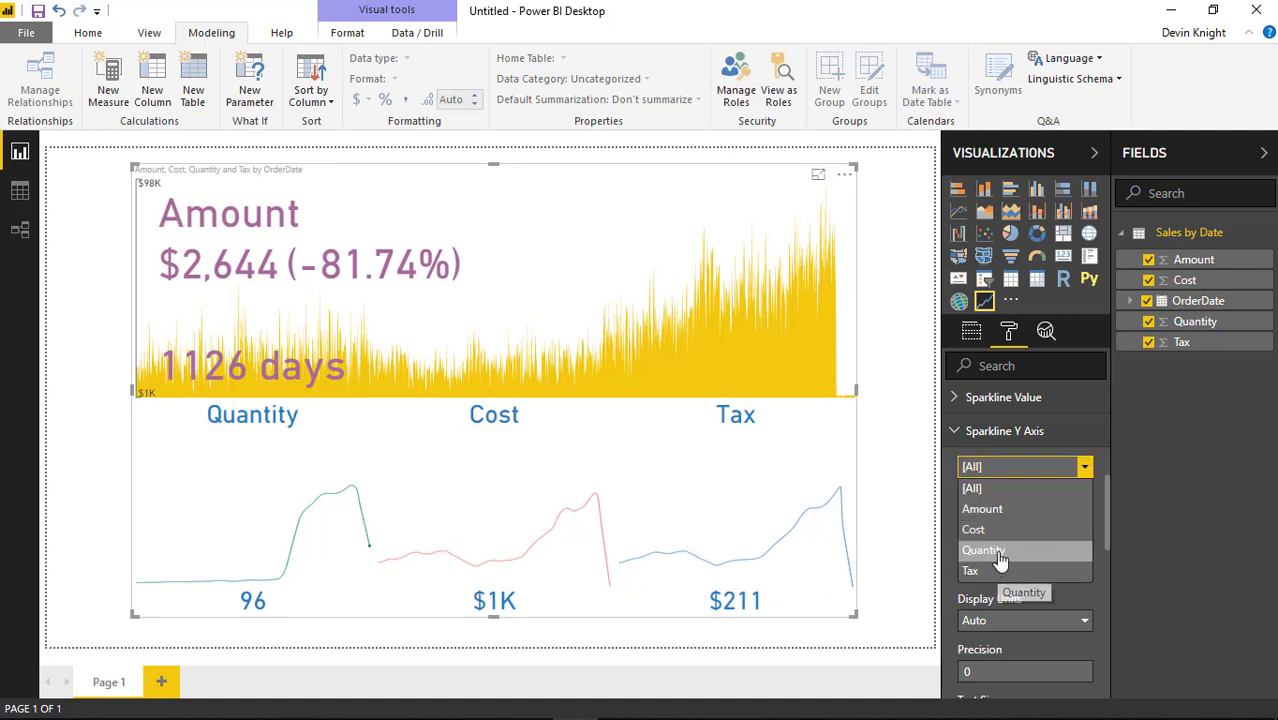
{"action": "left_click", "coordinate": [985, 551]}
{"action": "left_click", "coordinate": [988, 521]}
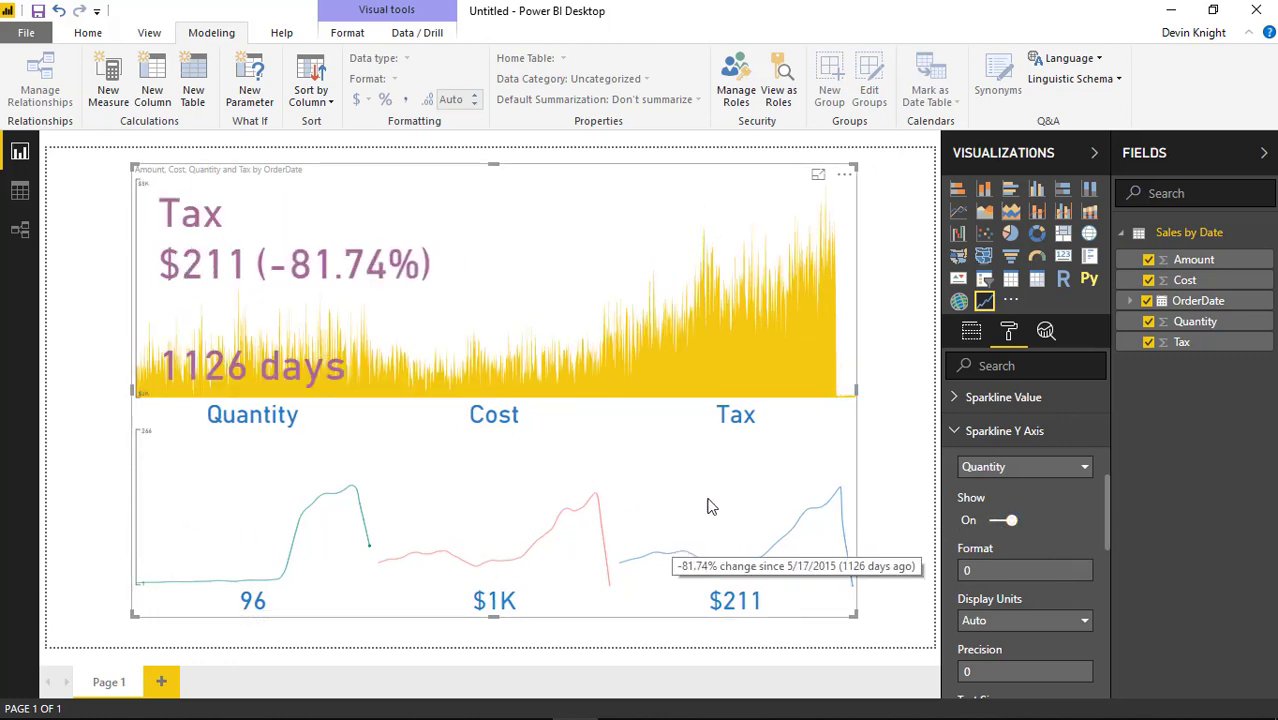
{"action": "left_click", "coordinate": [1004, 522]}
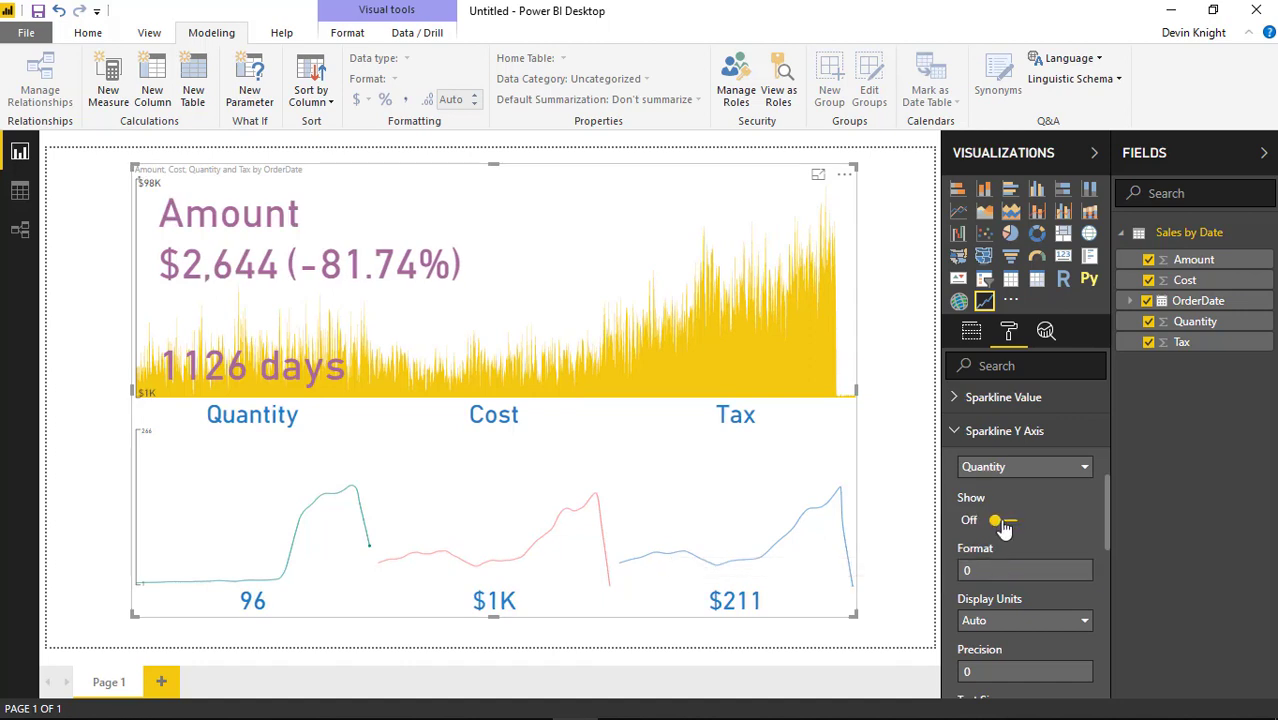
Close the Sparkline Y Axis settings and try adding a subtitle reading "These charts help us understand our business better."
{"action": "left_click", "coordinate": [956, 432]}
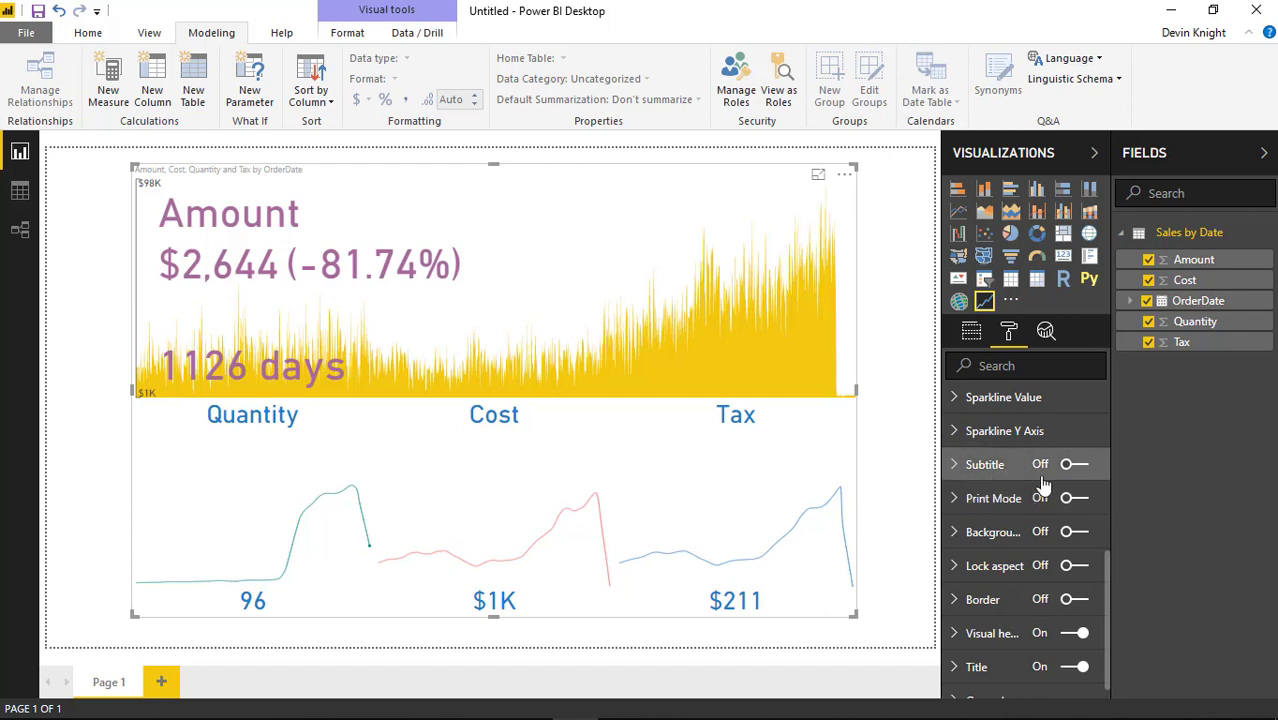
{"action": "left_click", "coordinate": [1075, 465]}
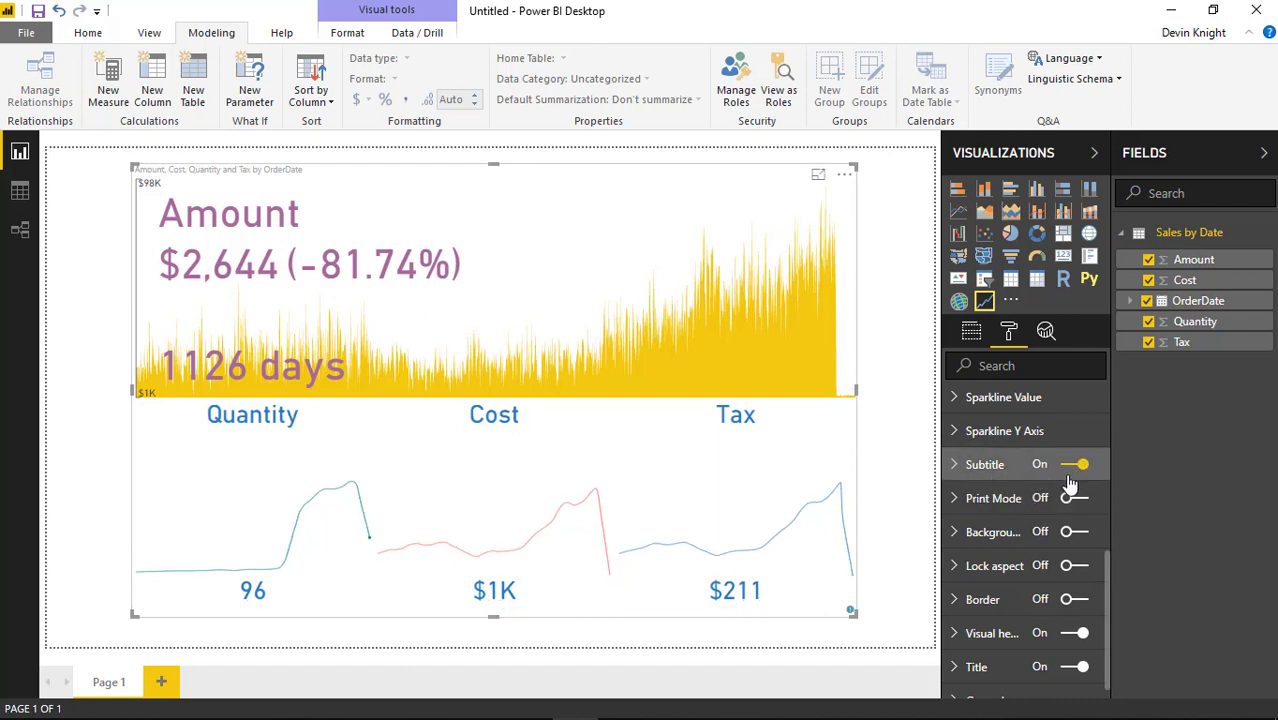
{"action": "left_click", "coordinate": [973, 466]}
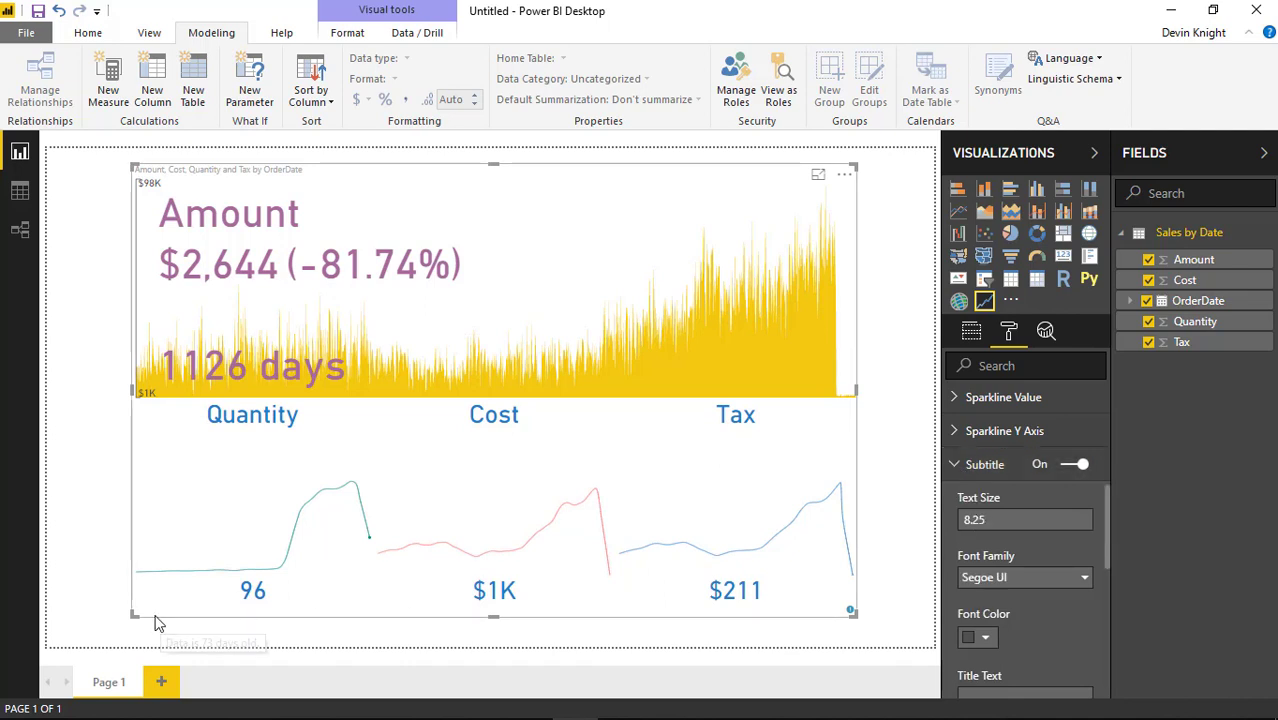
{"action": "scroll", "coordinate": [1036, 597], "scroll_direction": "down", "scroll_amount": 2}
{"action": "left_click", "coordinate": [1030, 604]}
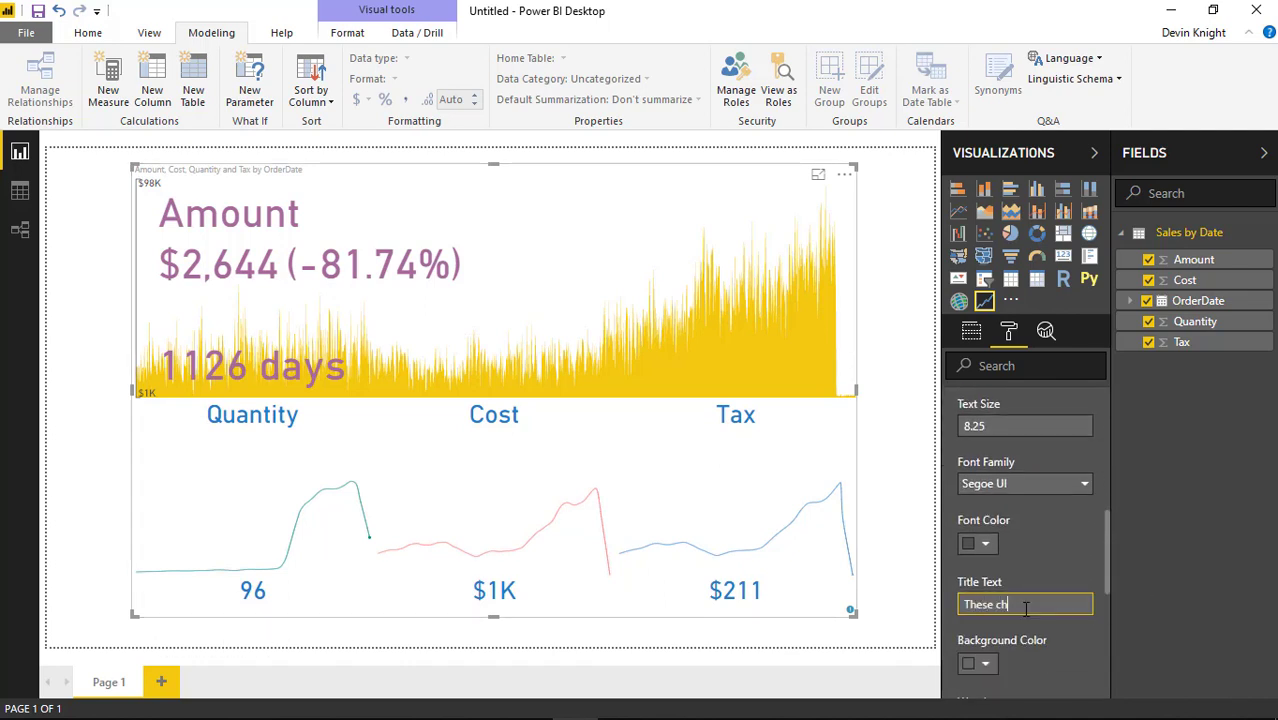
{"action": "type", "text": "These charts help us understand our business better."}
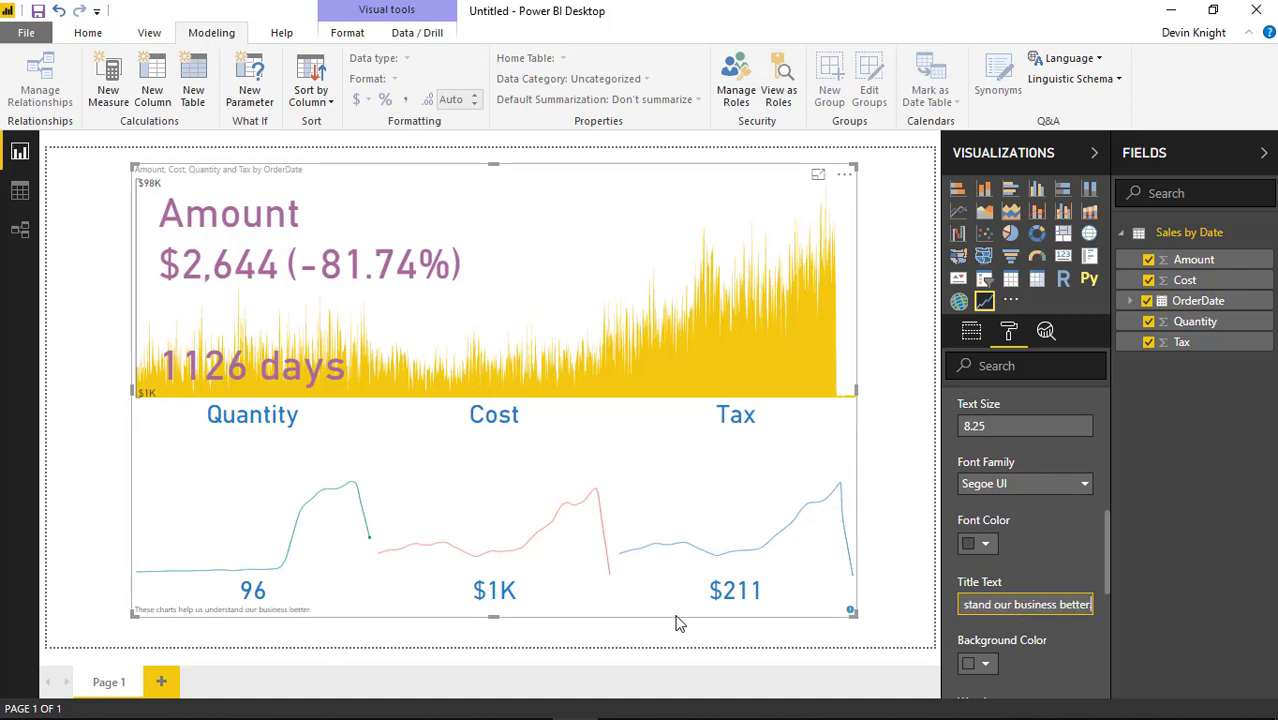
Try a subtitle text size of 15, and turn the subtitle off again and close its settings
{"action": "left_click", "coordinate": [1055, 426]}
{"action": "type", "text": "15"}
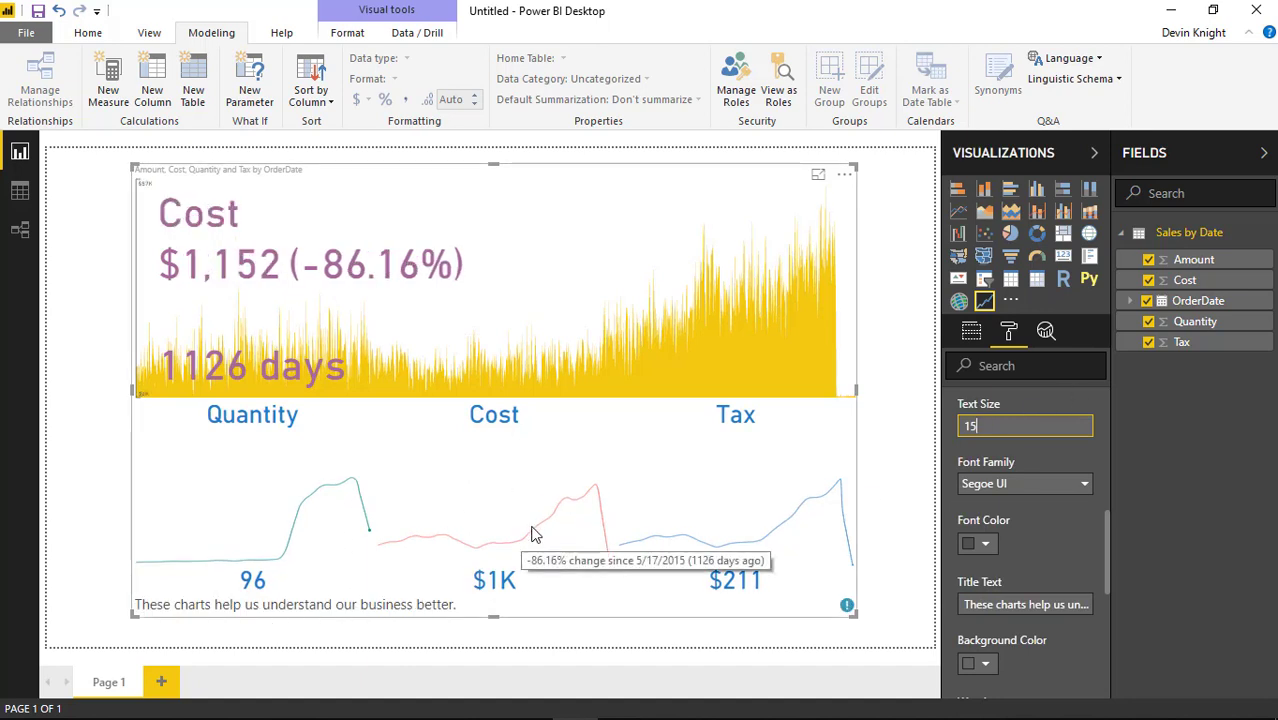
{"action": "scroll", "coordinate": [1100, 531], "scroll_direction": "up", "scroll_amount": 2}
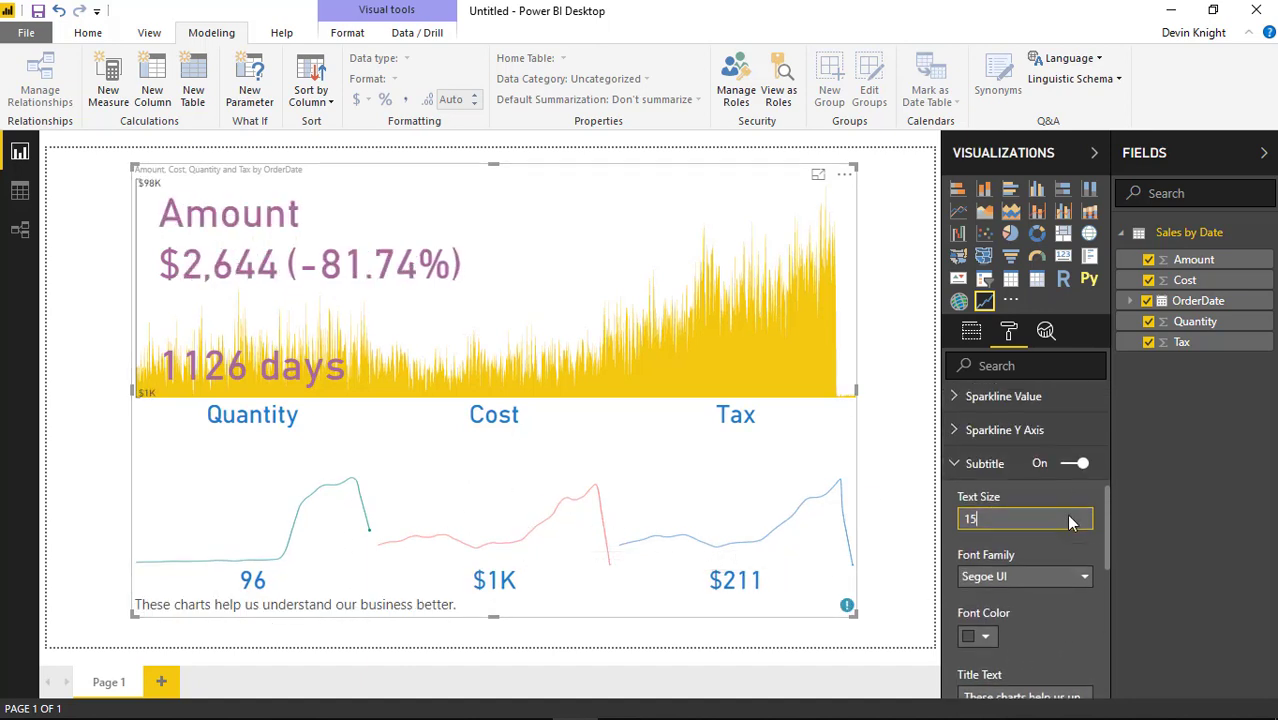
{"action": "scroll", "coordinate": [1026, 592], "scroll_direction": "down", "scroll_amount": 3}
{"action": "scroll", "coordinate": [1007, 541], "scroll_direction": "up", "scroll_amount": 3}
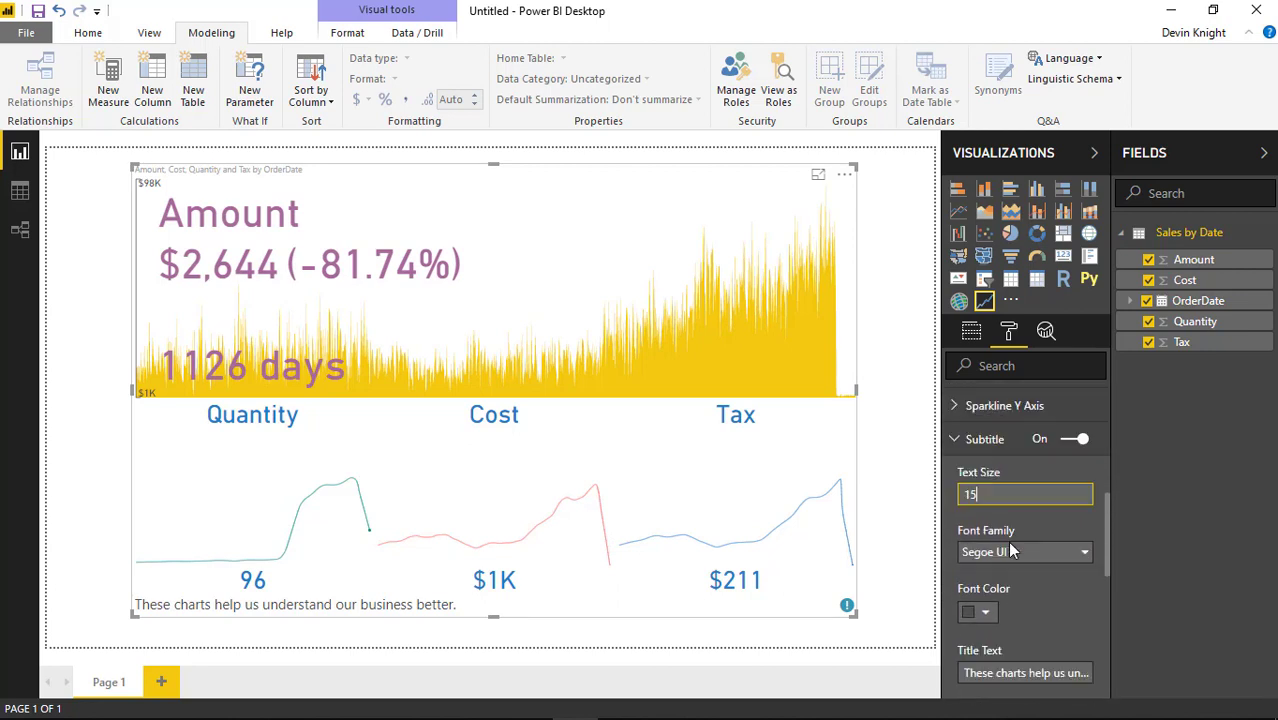
{"action": "left_click", "coordinate": [1078, 464]}
{"action": "left_click", "coordinate": [956, 468]}
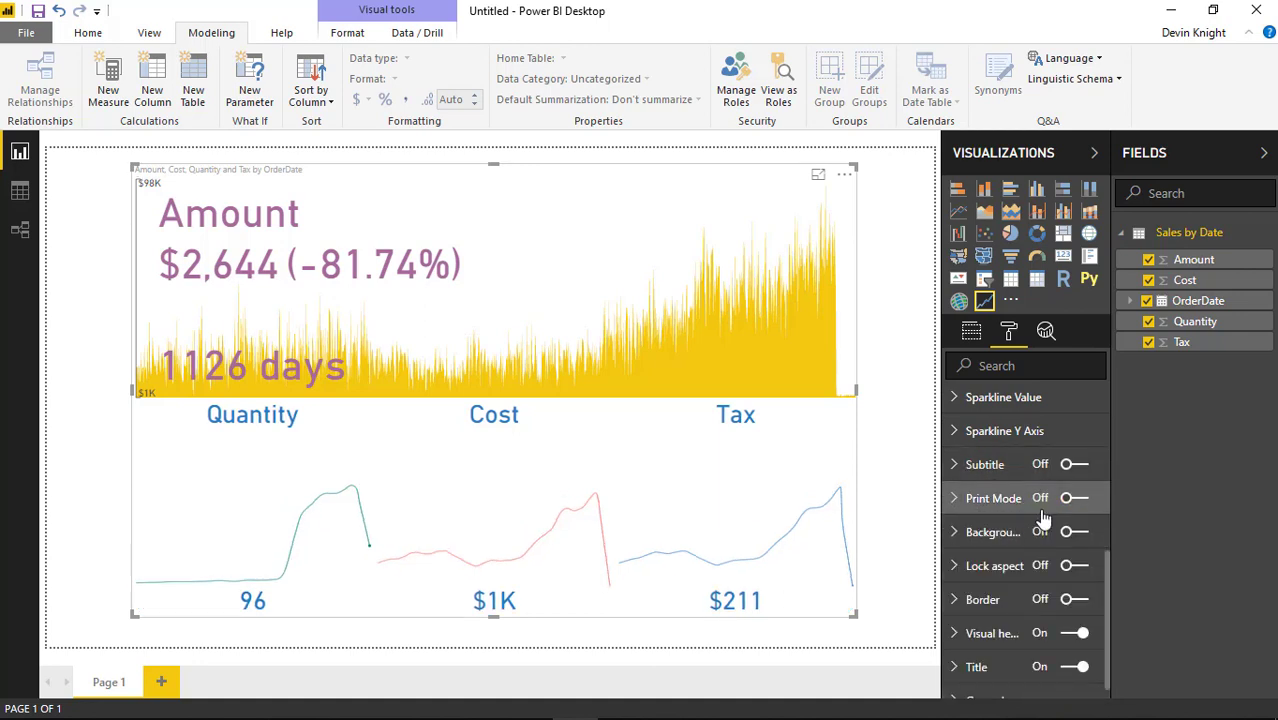
Export the report to PDF with Print Mode turned on, and check the exported page before returning to Power BI Desktop
{"action": "left_click", "coordinate": [1072, 500]}
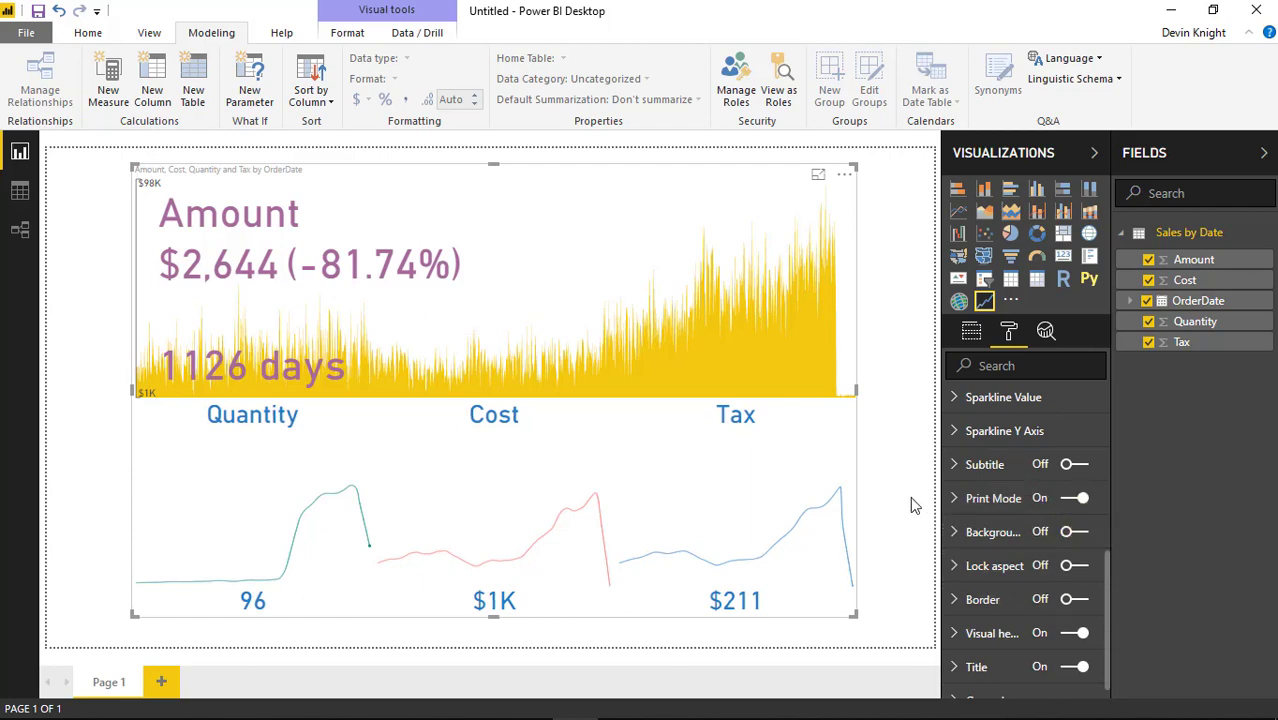
{"action": "left_click", "coordinate": [27, 32]}
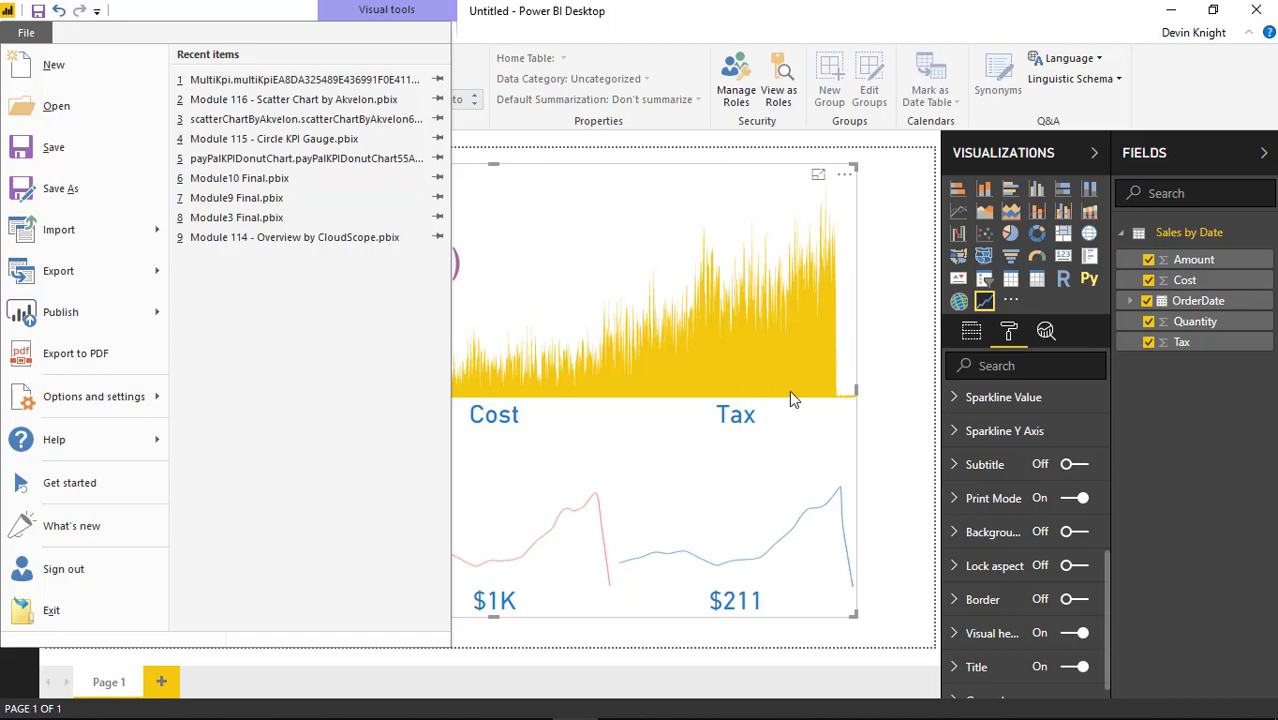
{"action": "left_click", "coordinate": [870, 392]}
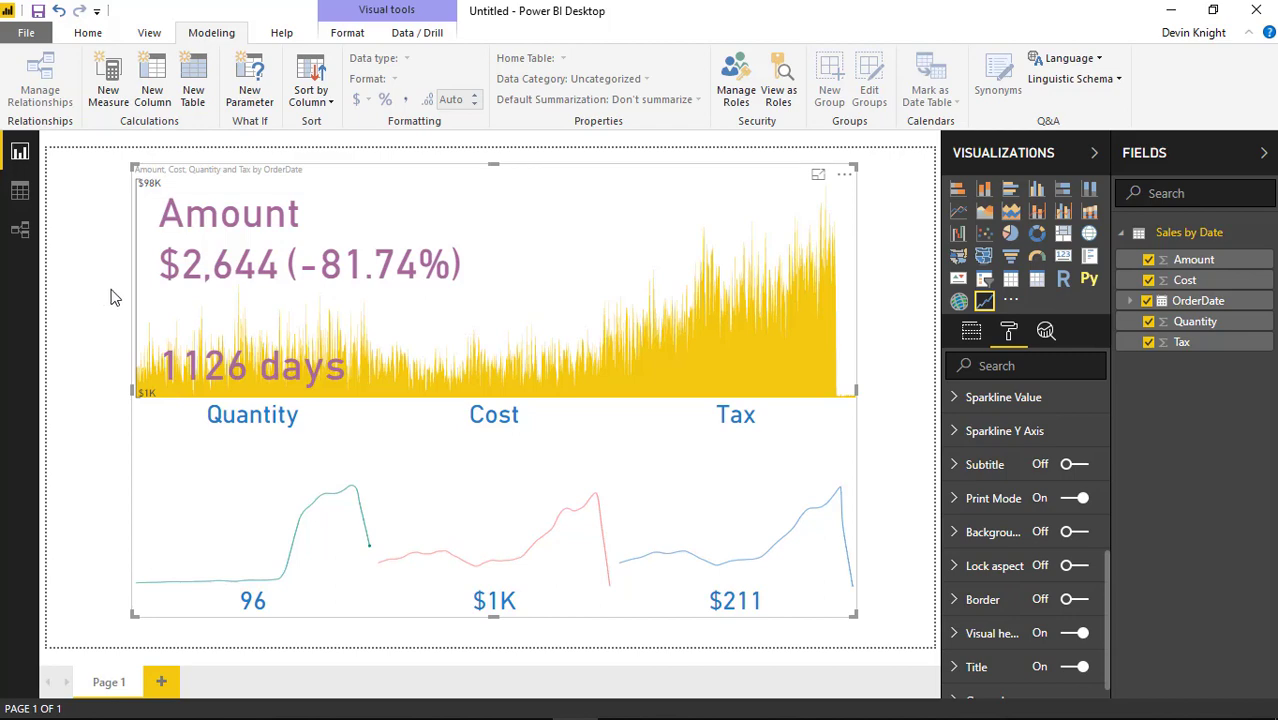
{"action": "left_click", "coordinate": [25, 33]}
{"action": "key", "text": "Escape"}
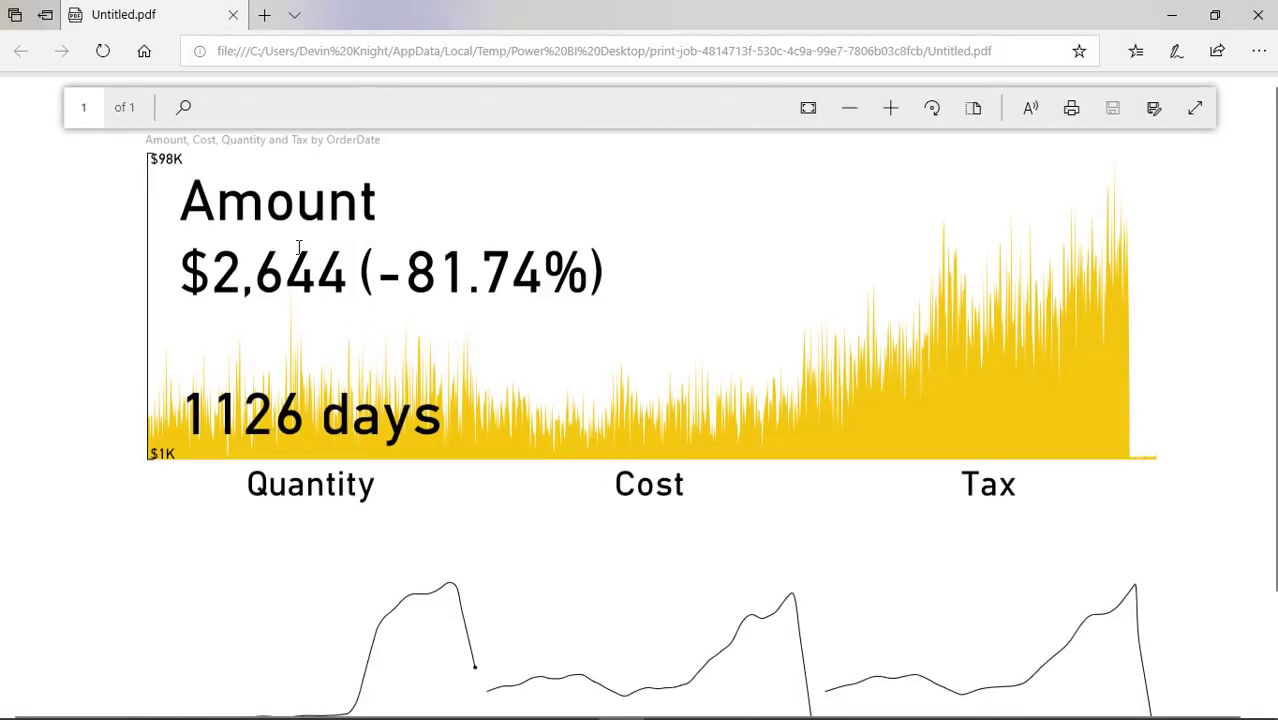
{"action": "scroll", "coordinate": [300, 260], "scroll_direction": "down", "scroll_amount": 1}
{"action": "scroll", "coordinate": [299, 281], "scroll_direction": "up", "scroll_amount": 2}
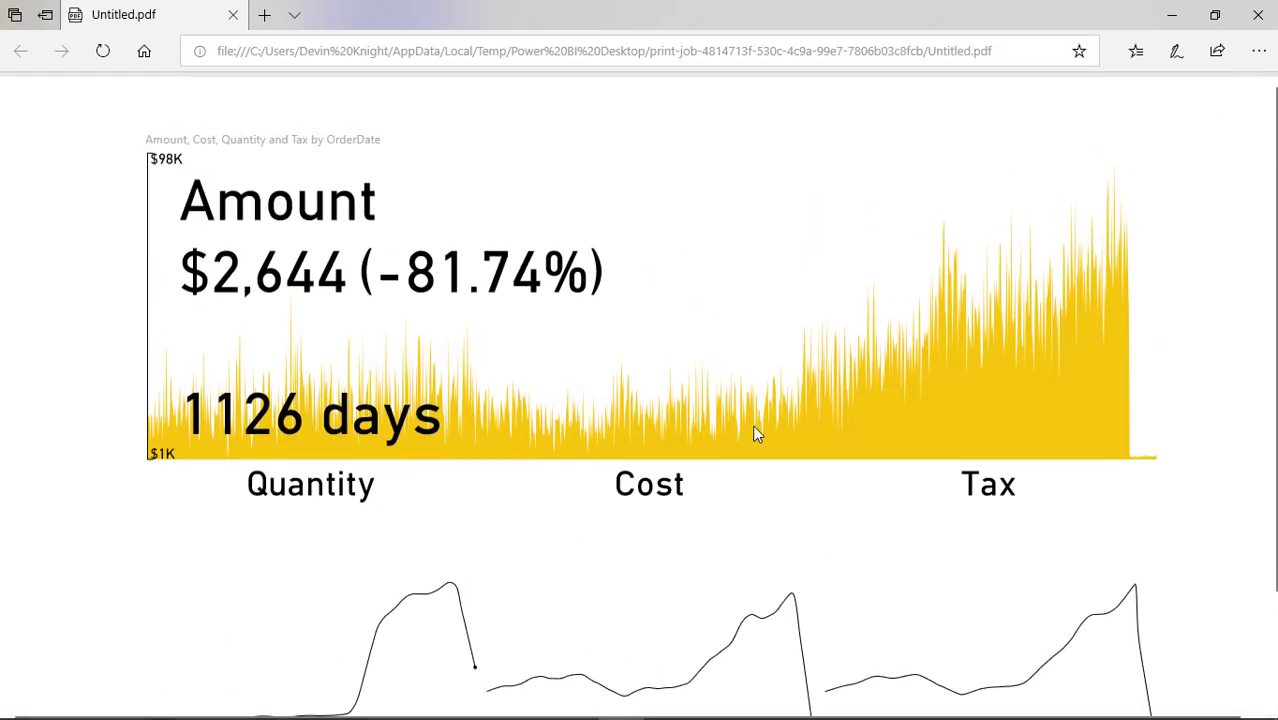
{"action": "scroll", "coordinate": [666, 460], "scroll_direction": "down", "scroll_amount": 2}
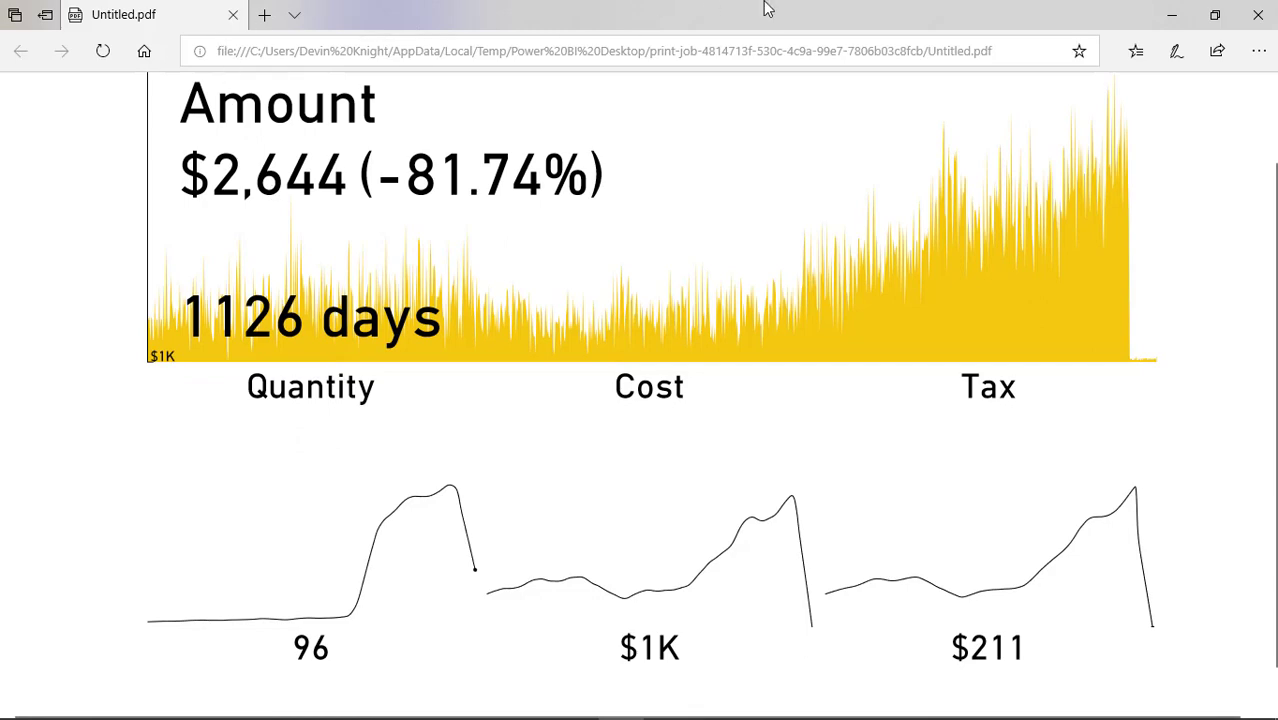
{"action": "left_click", "coordinate": [1170, 20]}
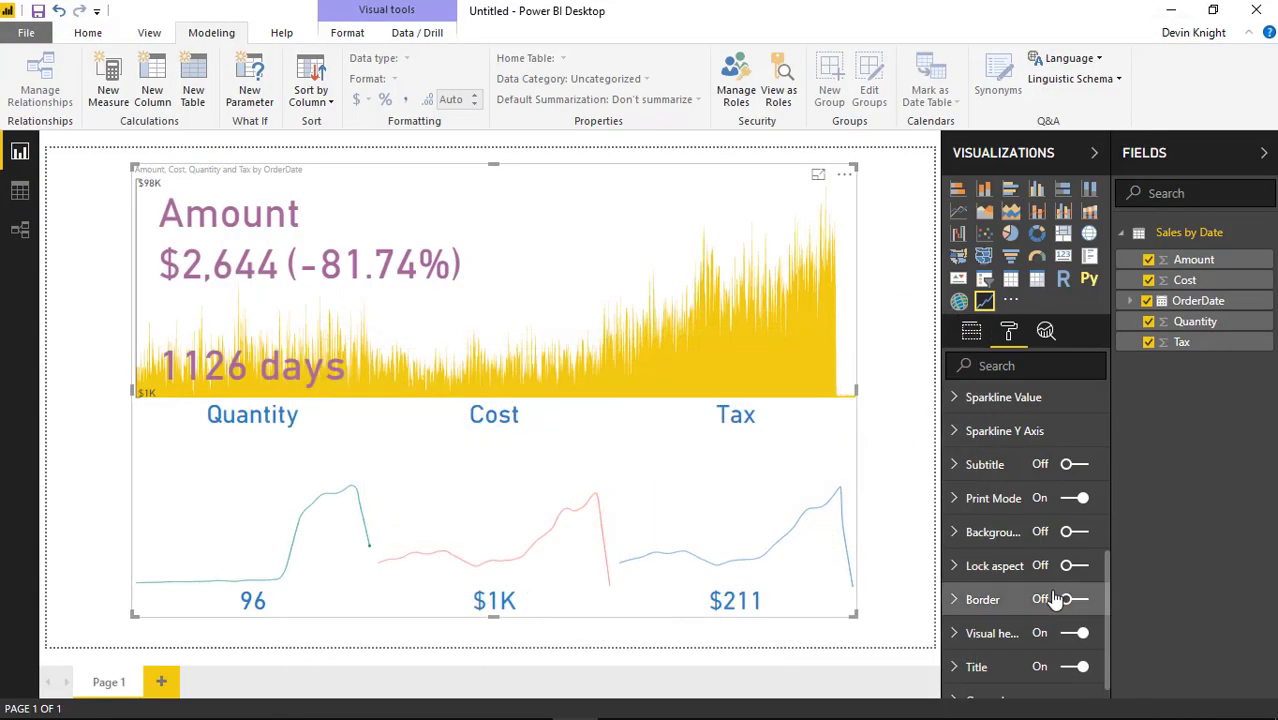
Turn off Print Mode for the visual and export the report to PDF again
{"action": "left_click", "coordinate": [1080, 499]}
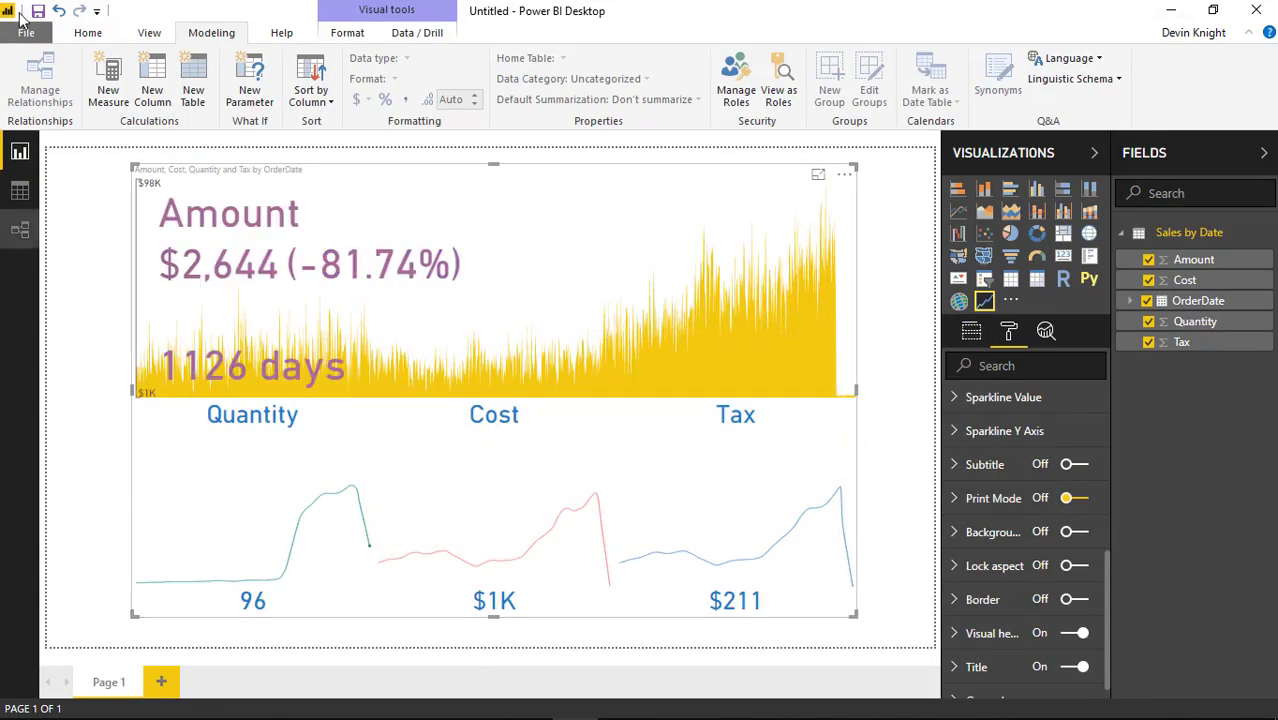
{"action": "left_click", "coordinate": [28, 33]}
{"action": "key", "text": "Escape"}
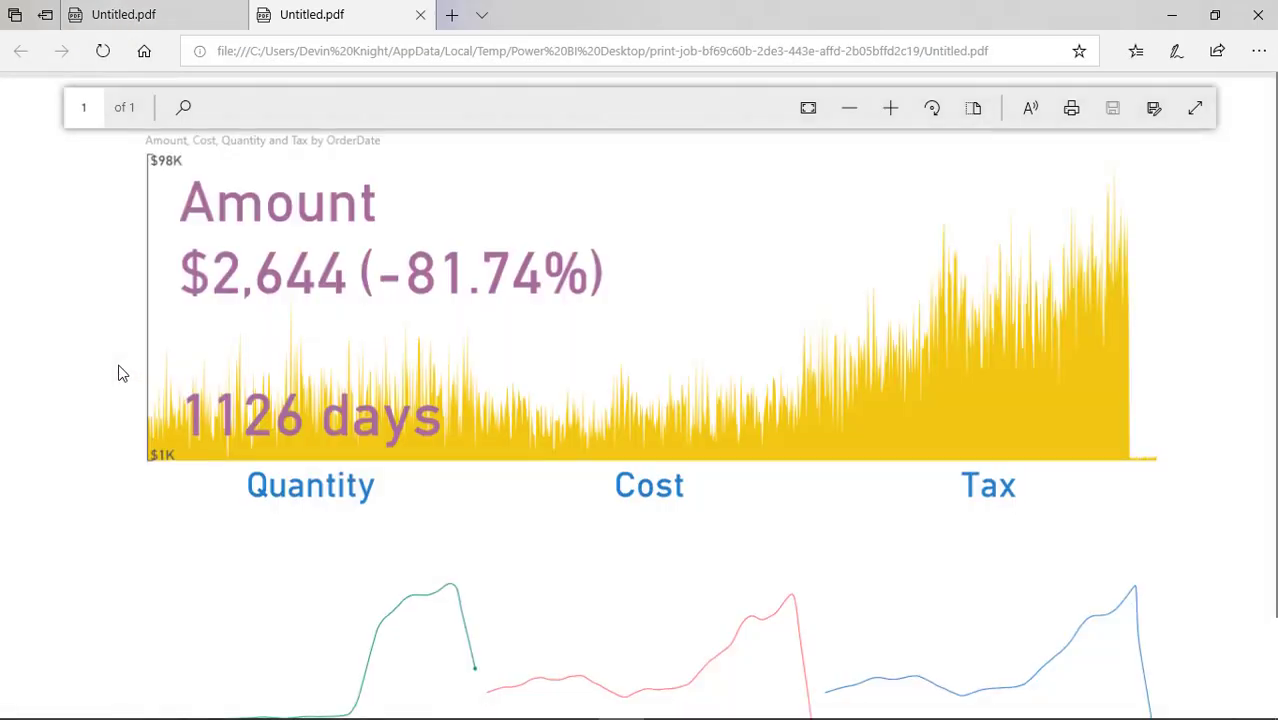
Compare the colors in the two exported PDFs, and return to Power BI Desktop with the visual deselected
{"action": "scroll", "coordinate": [408, 385], "scroll_direction": "down", "scroll_amount": 2}
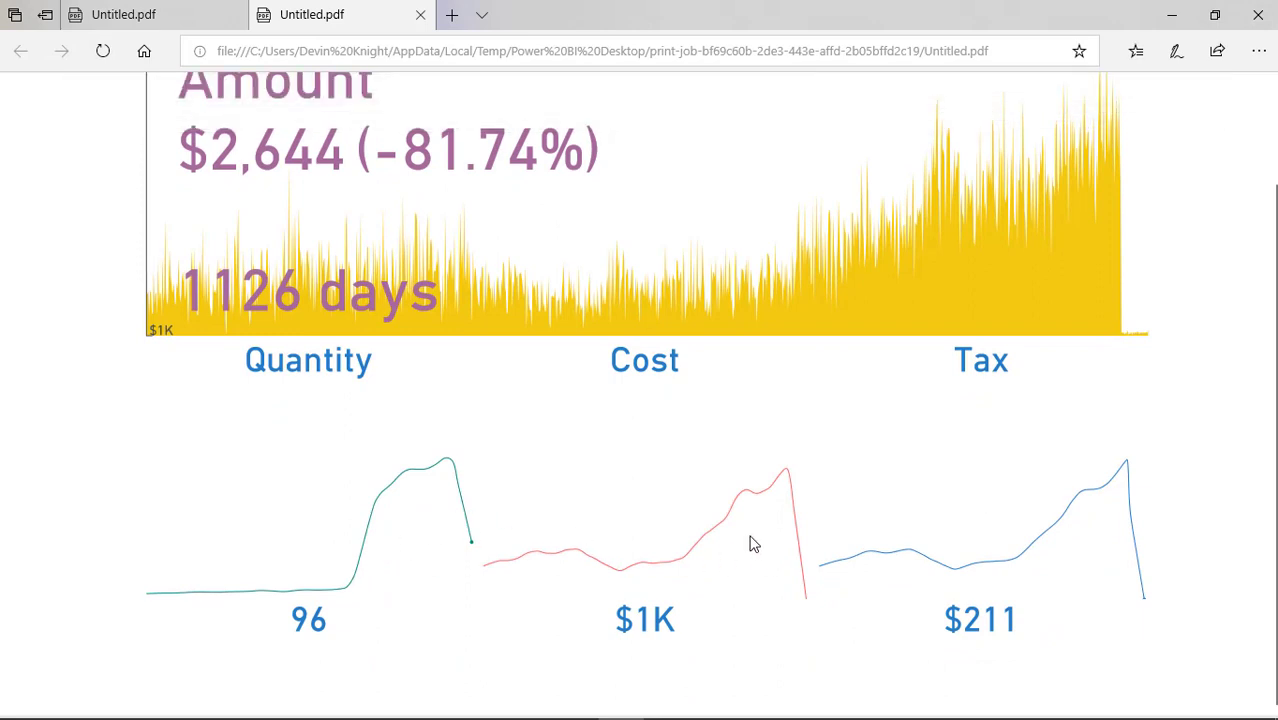
{"action": "scroll", "coordinate": [753, 541], "scroll_direction": "up", "scroll_amount": 2}
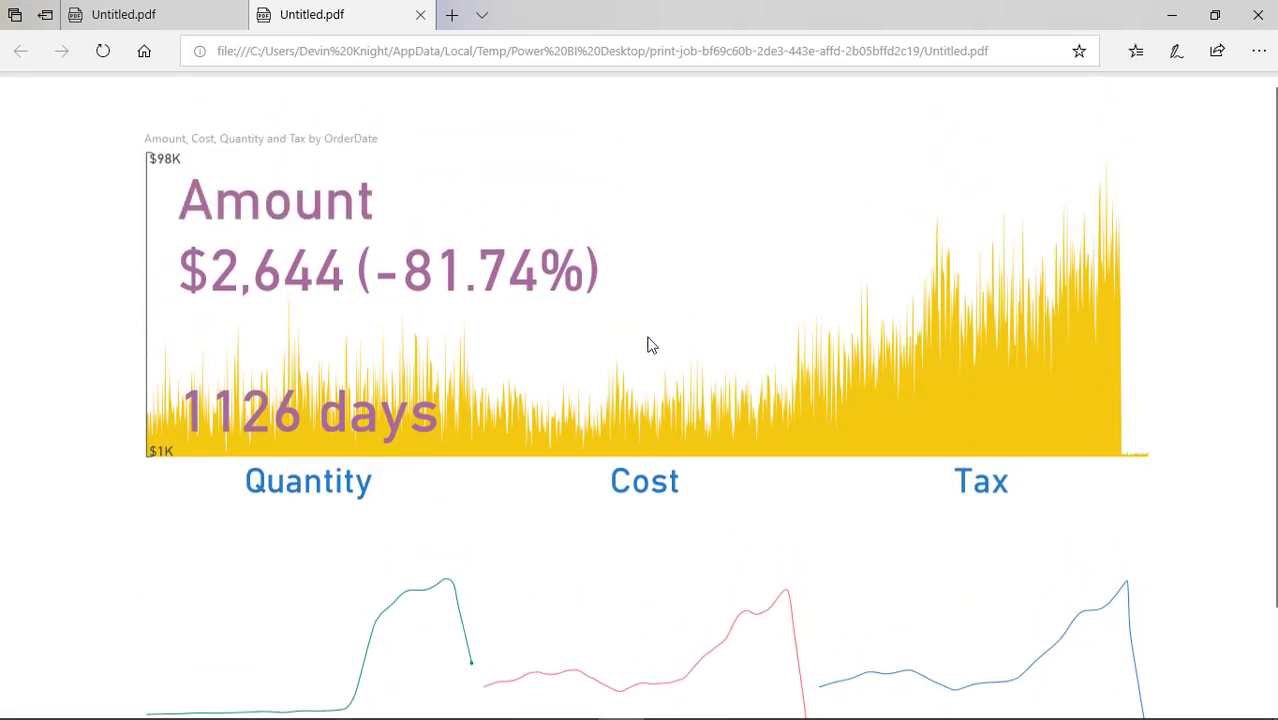
{"action": "left_click", "coordinate": [179, 18]}
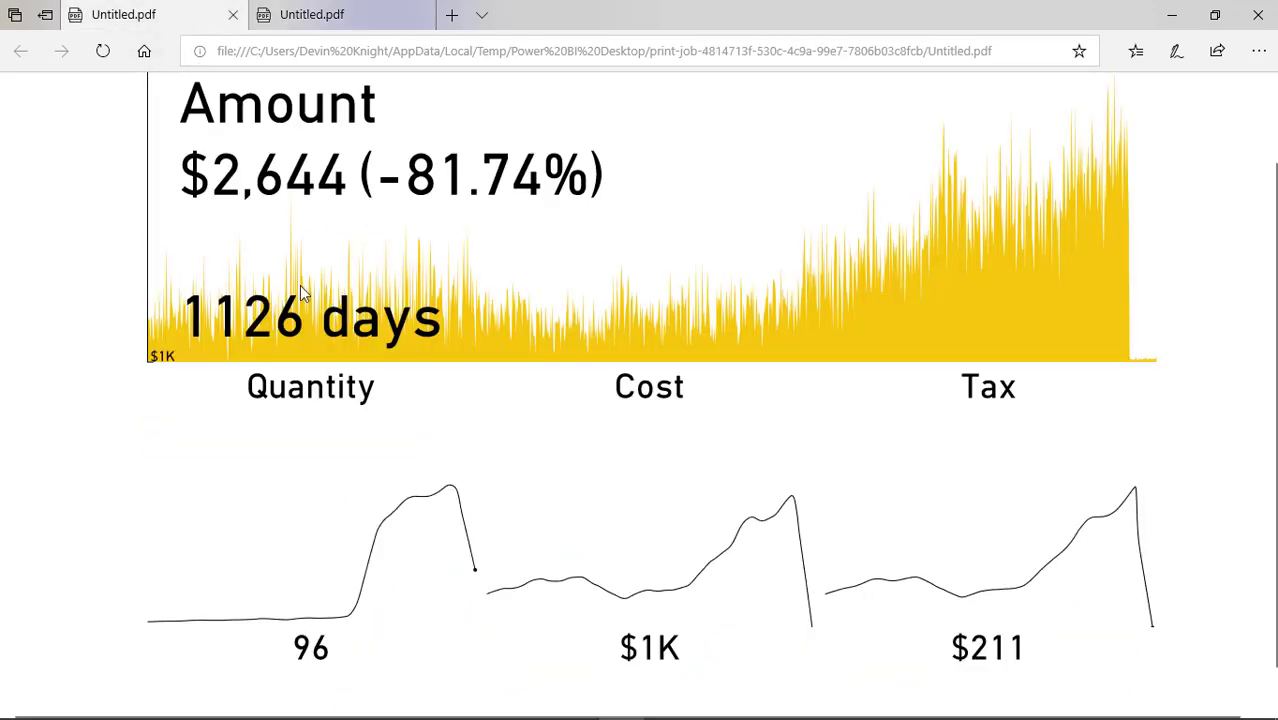
{"action": "scroll", "coordinate": [521, 494], "scroll_direction": "up", "scroll_amount": 1}
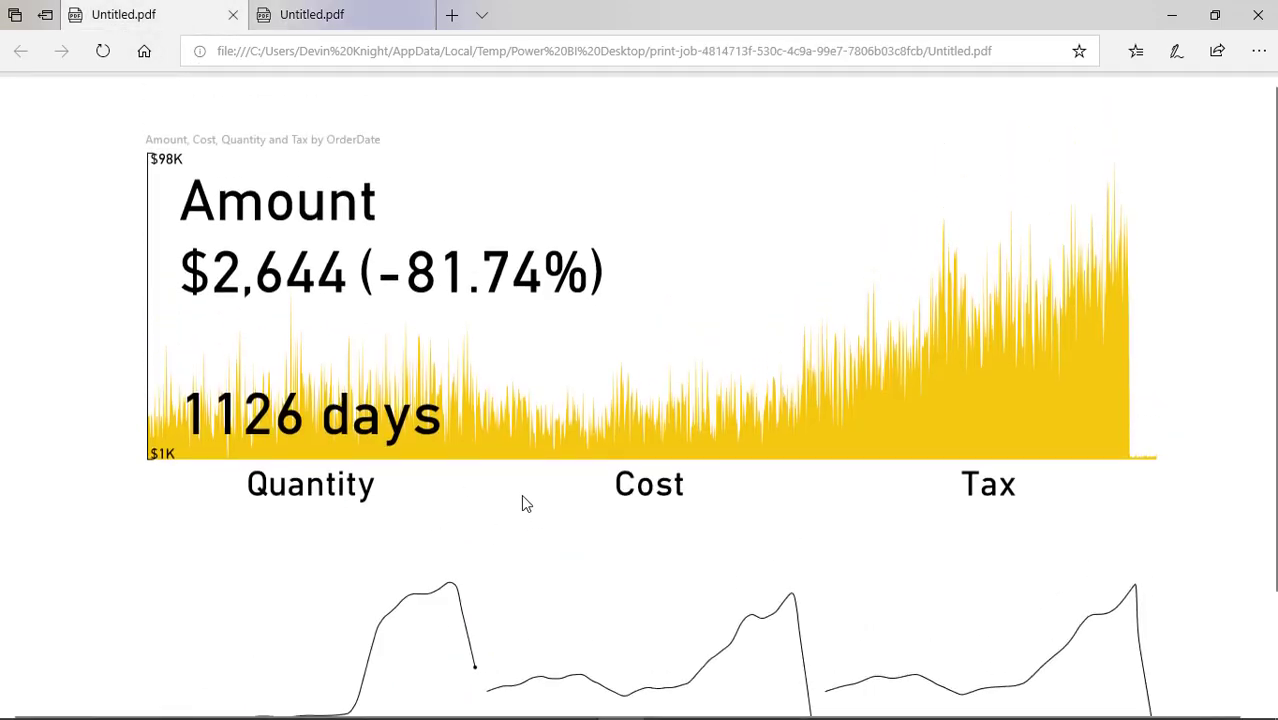
{"action": "left_click", "coordinate": [1170, 15]}
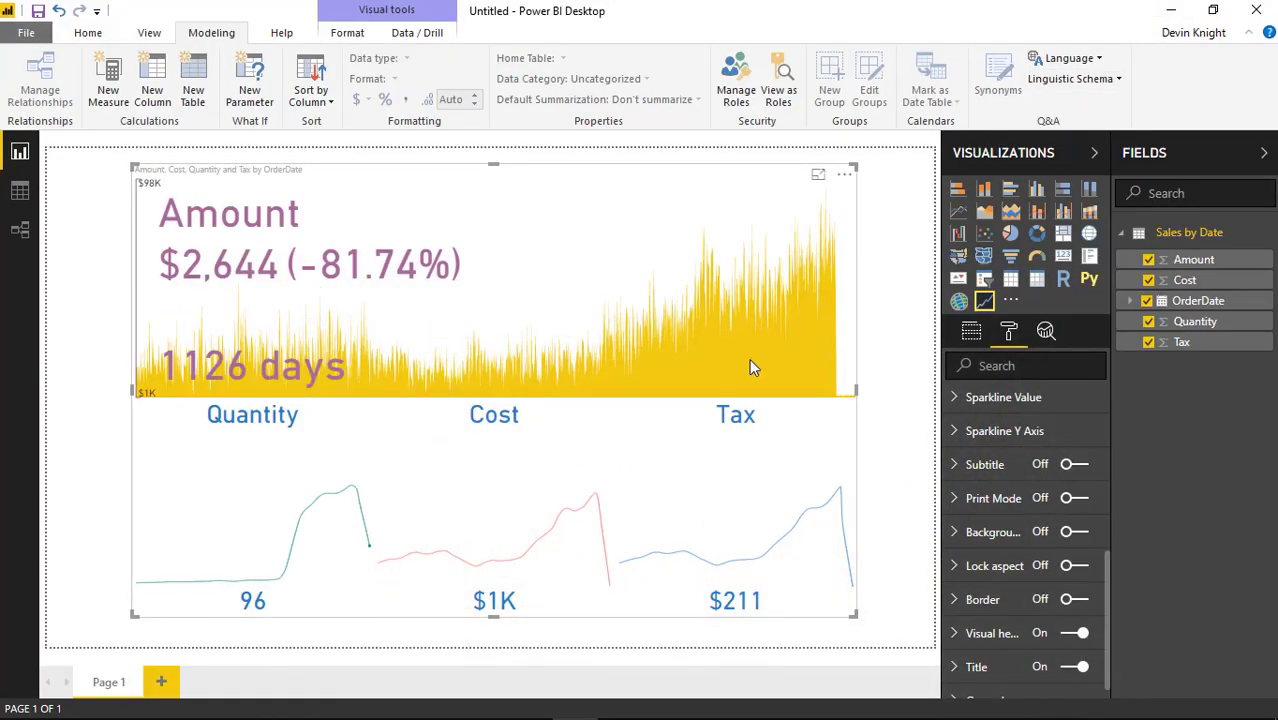
{"action": "left_click", "coordinate": [104, 389]}
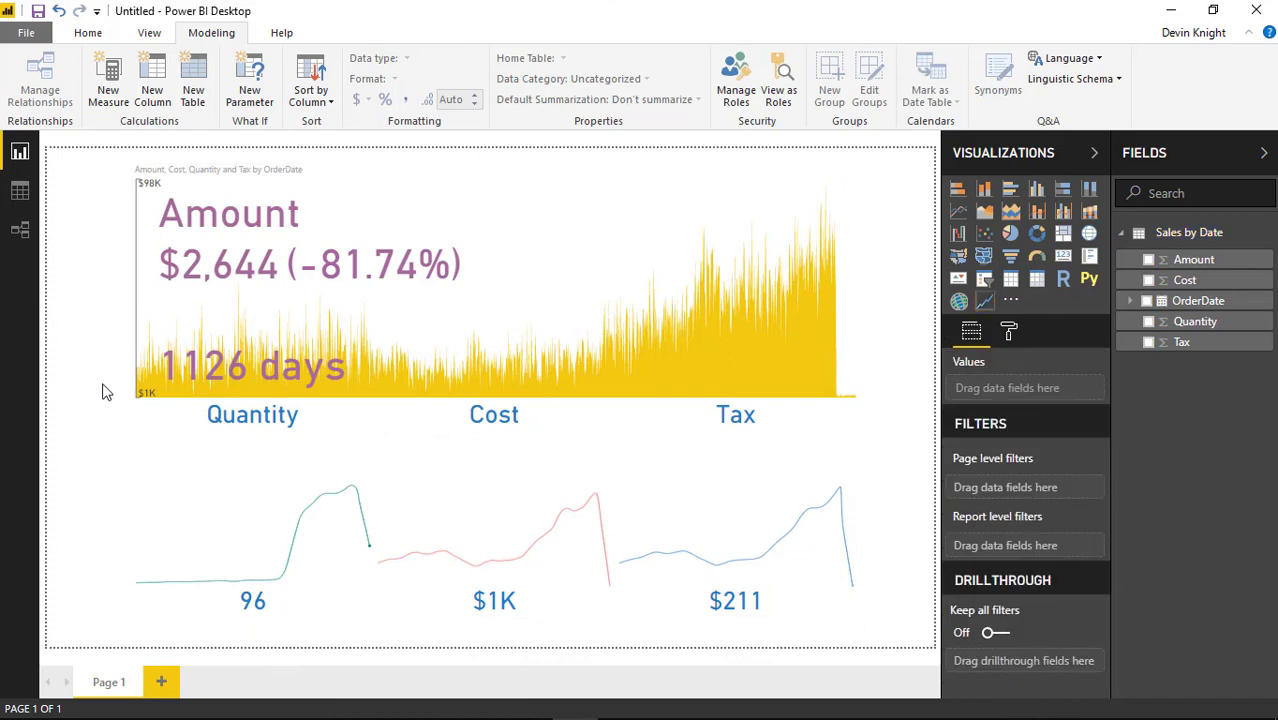